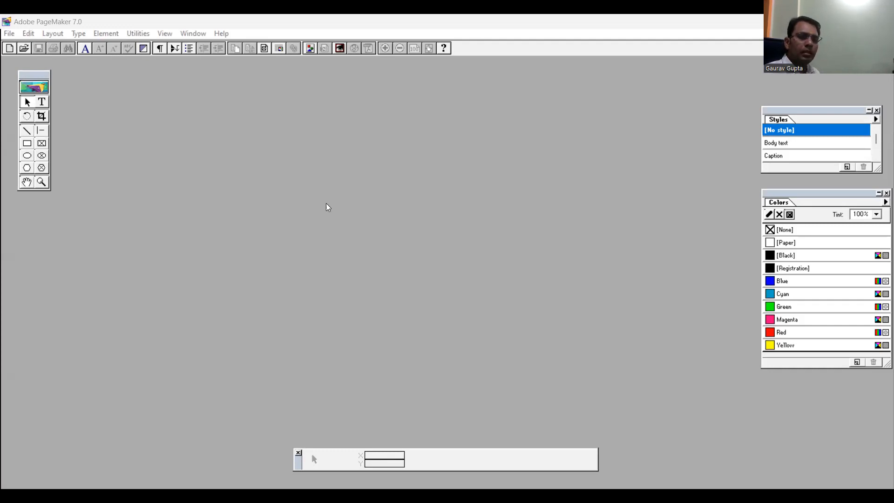
Create a new document with the A4 page size
key(ctrl+n)
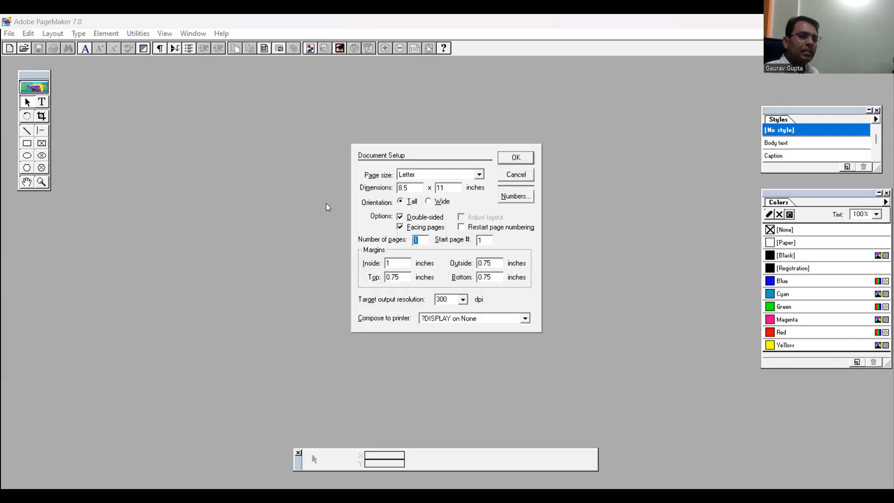
click(479, 174)
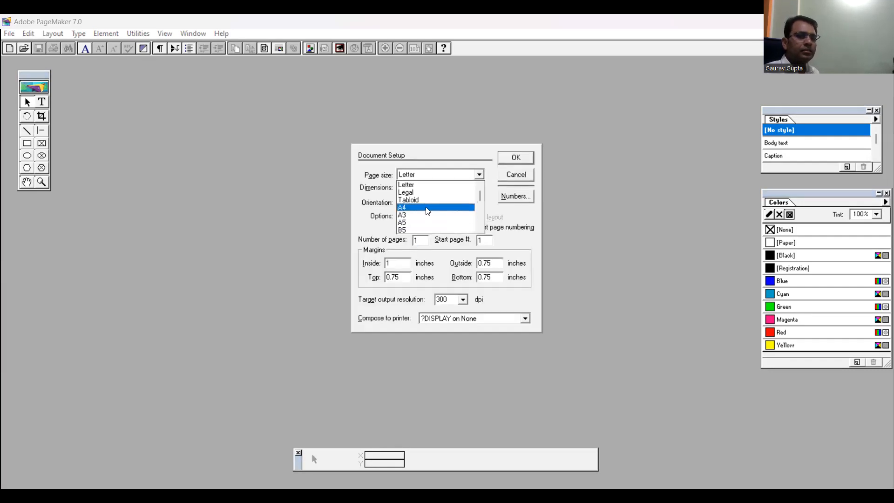
click(427, 206)
click(514, 158)
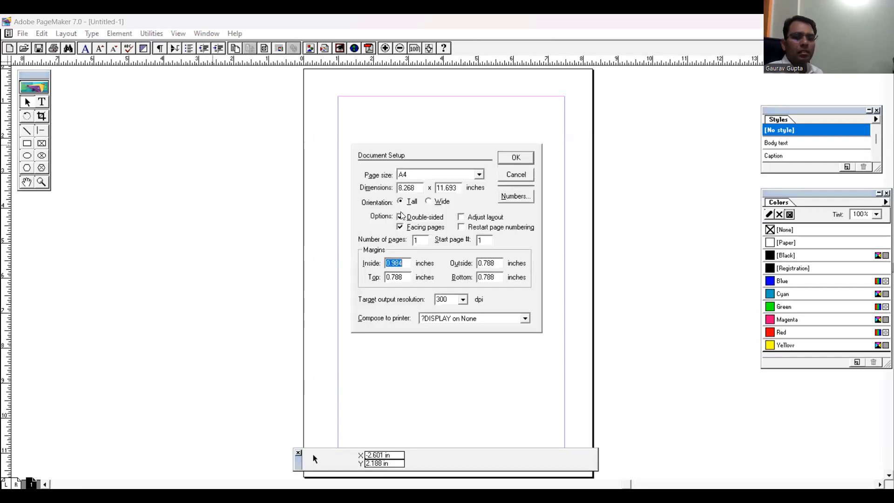
Set the page to Wide orientation with inside, outside, top and bottom margins of 0 inches
click(400, 217)
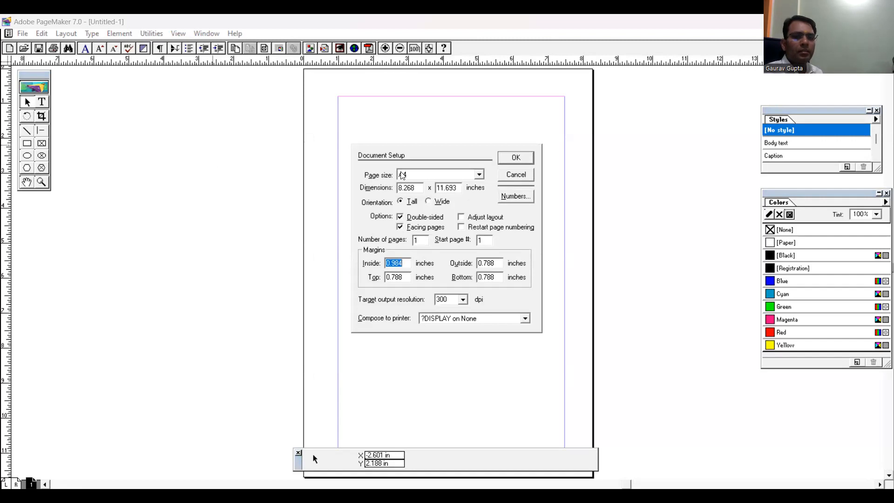
click(428, 201)
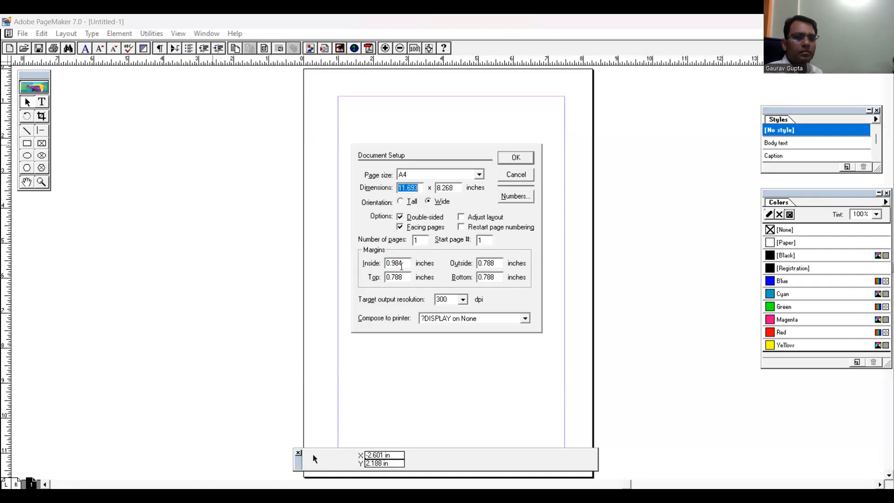
double_click(399, 263)
text(0)
key(Tab)
text(0)
key(Tab)
text(0)
key(Tab)
text(0)
key(Tab)
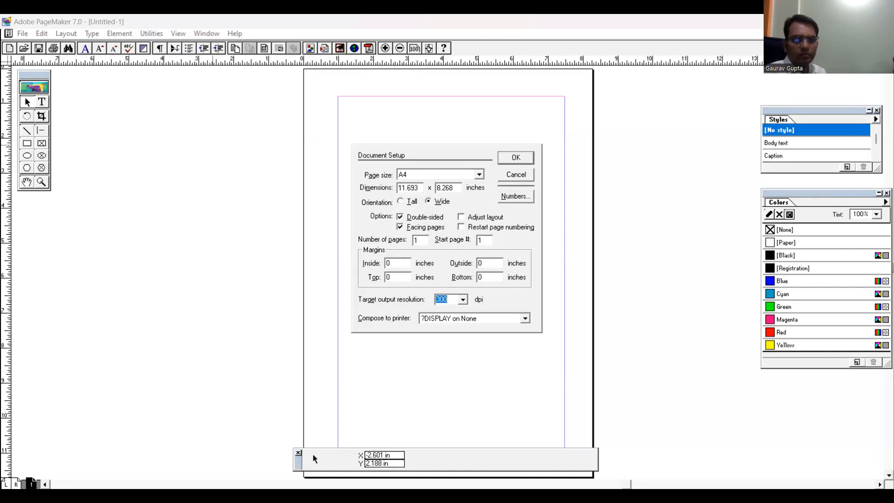
key(Return)
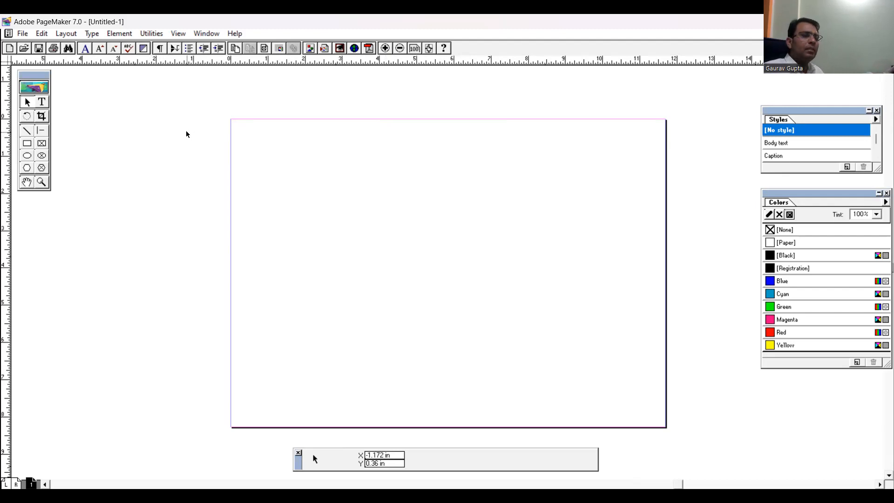
click(45, 31)
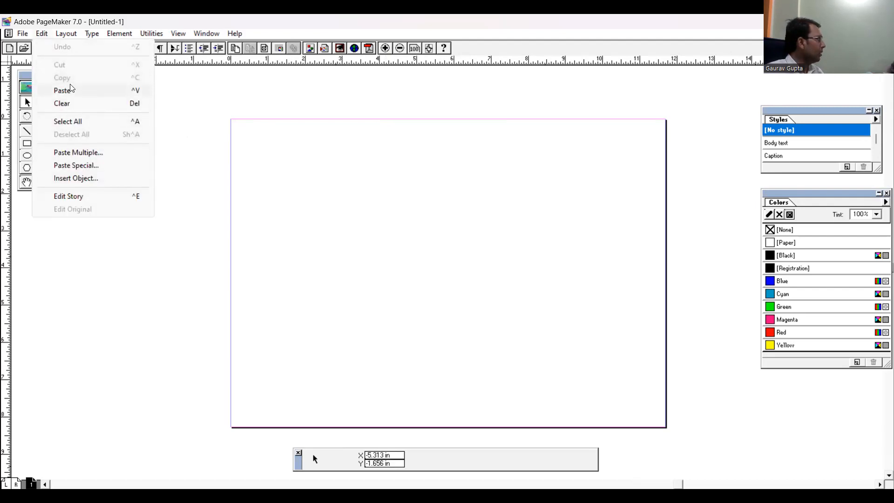
click(142, 302)
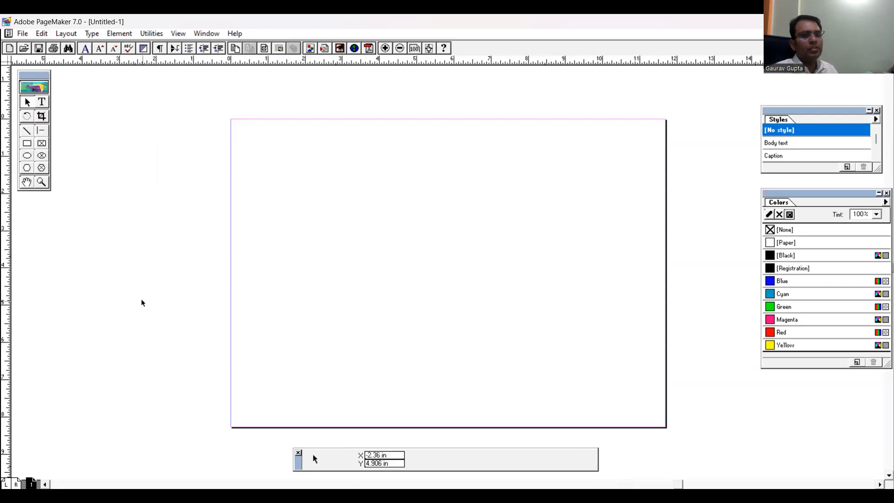
Start a text block about 3 inches down the page and enter "pROJE"
click(42, 101)
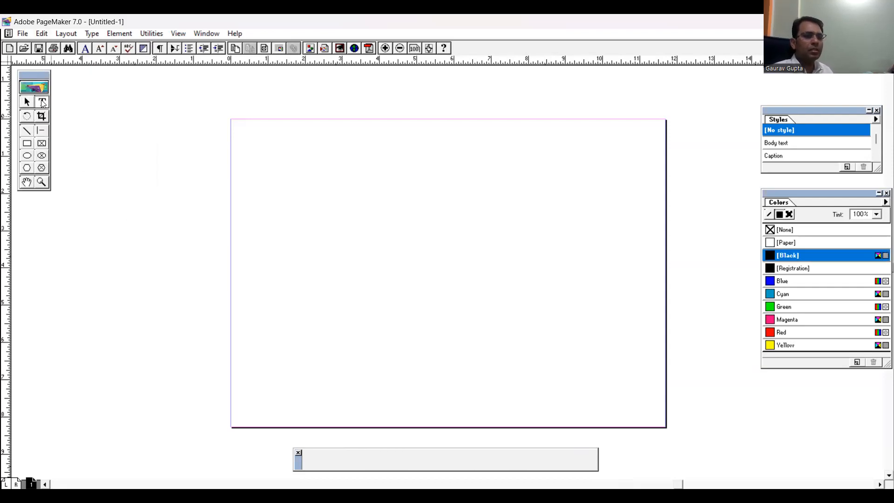
click(323, 233)
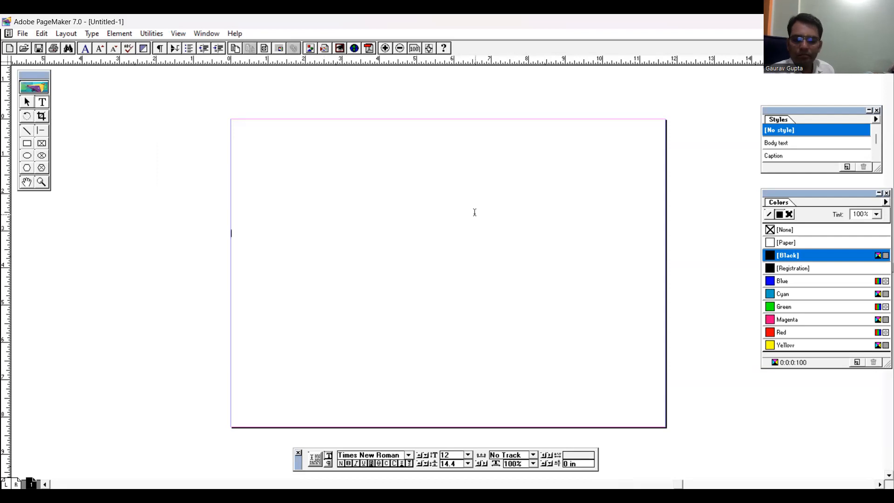
text(pROJE)
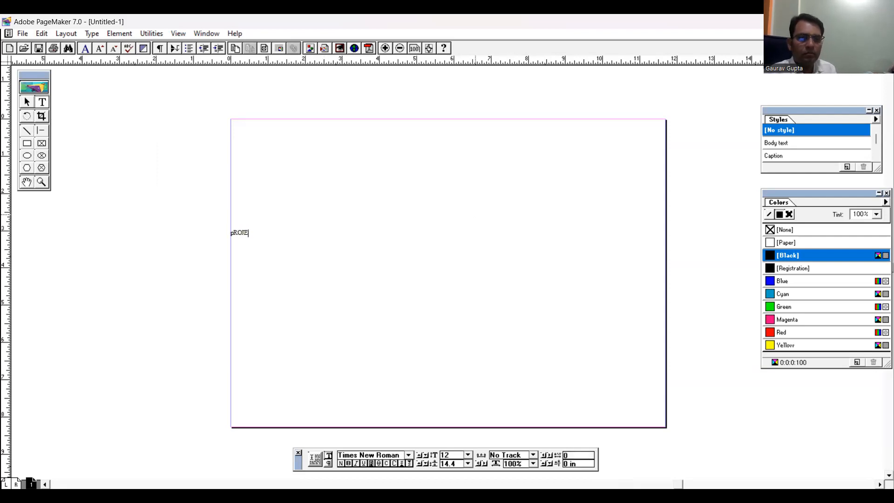
Enlarge the whole "pROJE" text to 70 points
key(ctrl+a)
key(ctrl+shift+period)
key(ctrl+shift+period)
key(ctrl+shift+period)
key(ctrl+shift+period)
key(ctrl+shift+period)
key(ctrl+shift+period)
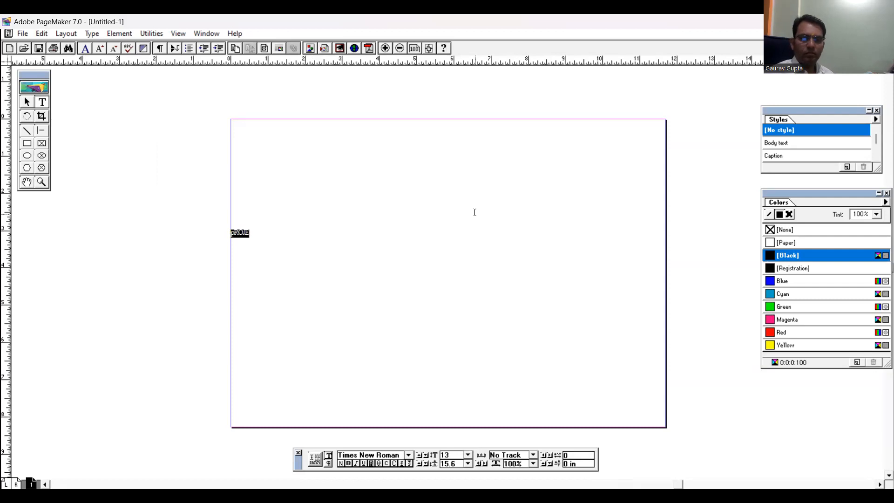
key(ctrl+shift+period)
key(ctrl+shift+period)
key(ctrl+shift+period)
key(ctrl+shift+period)
key(ctrl+shift+period)
key(ctrl+shift+period)
key(ctrl+shift+period)
key(ctrl+shift+period)
key(ctrl+shift+period)
key(ctrl+shift+period)
key(ctrl+shift+period)
key(ctrl+shift+period)
key(ctrl+shift+period)
key(ctrl+shift+period)
key(ctrl+shift+period)
key(ctrl+shift+period)
key(ctrl+shift+period)
key(ctrl+shift+period)
key(ctrl+shift+period)
key(ctrl+shift+period)
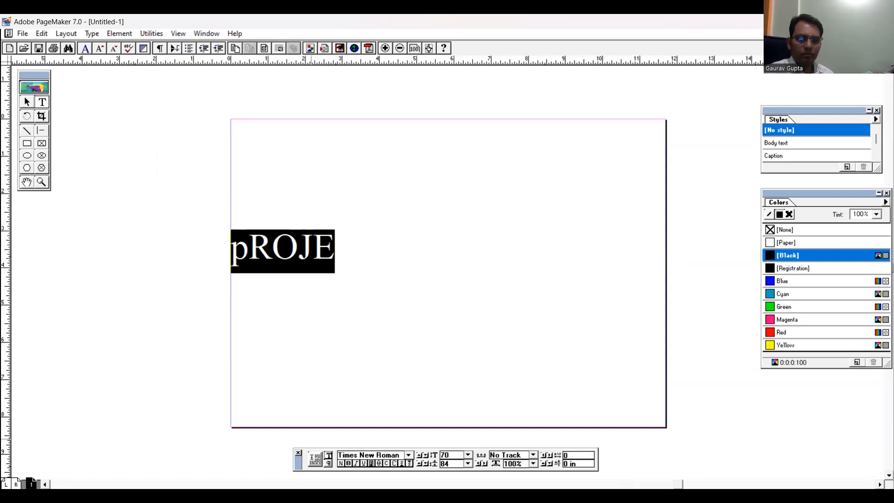
click(190, 407)
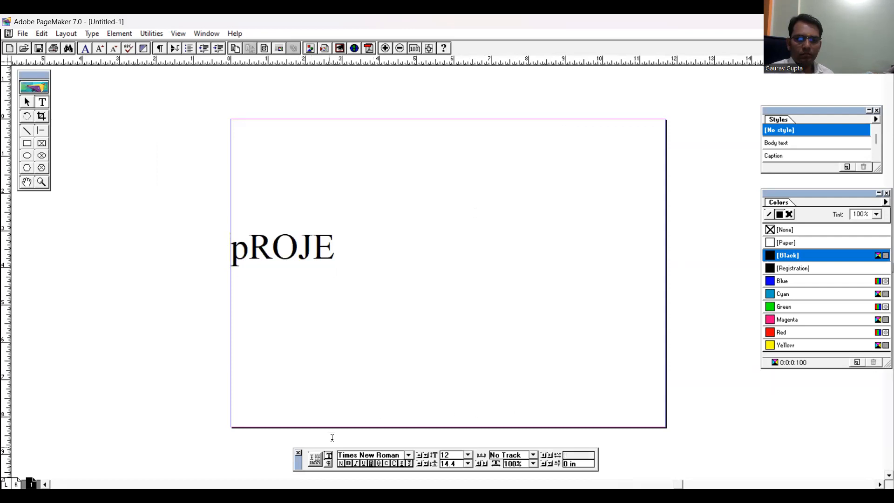
click(722, 474)
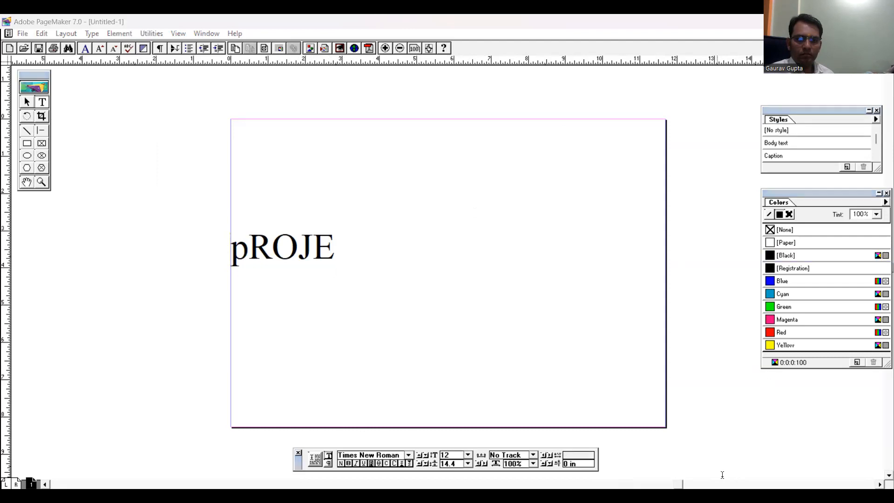
click(718, 435)
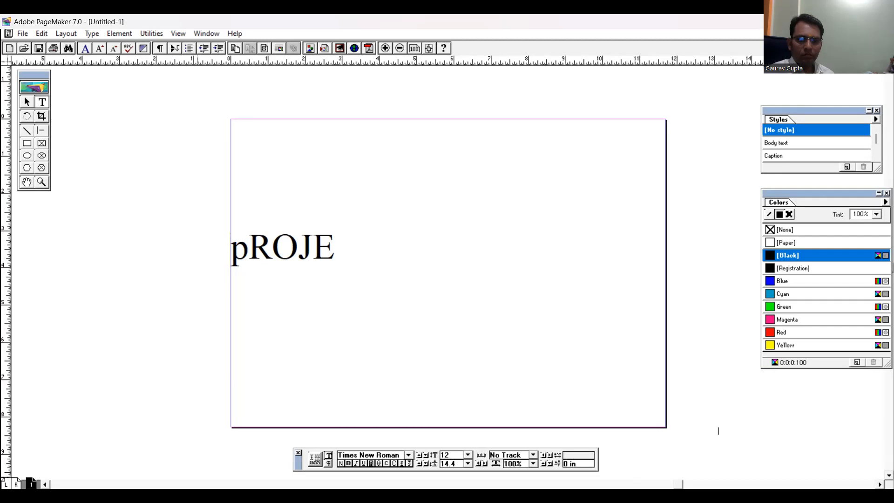
click(709, 353)
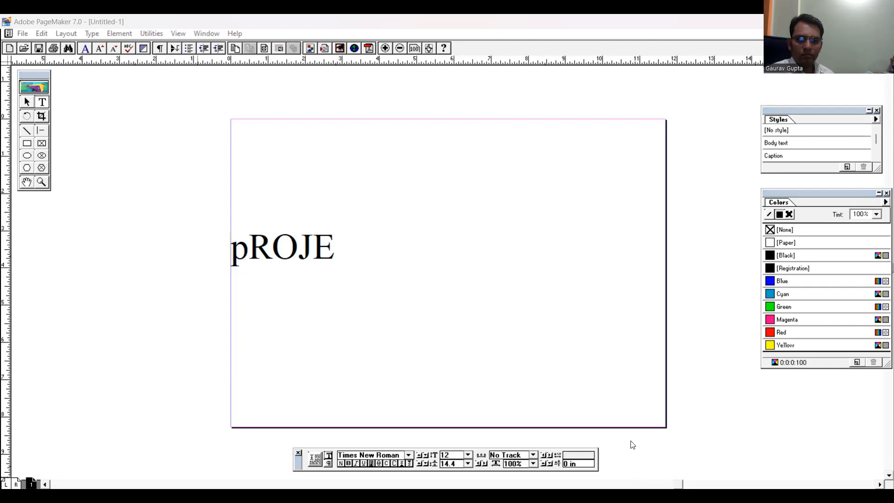
click(726, 382)
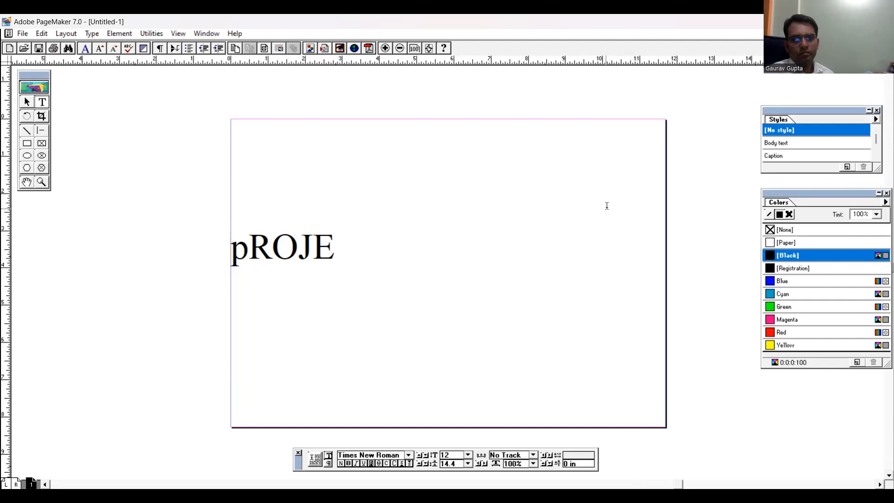
click(615, 354)
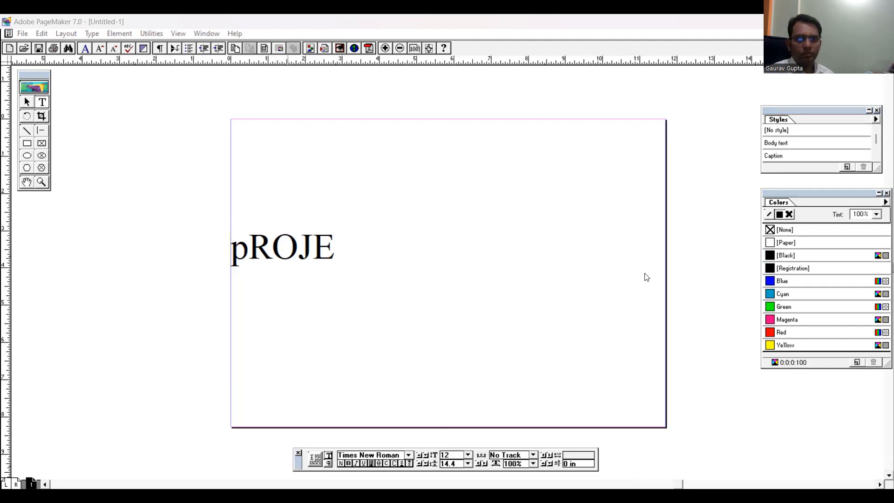
Try the fonts Abbasi 744, ABBASI 976 and abbasi 989 on the "pROJE" text and settle on Abbasi A18
click(521, 303)
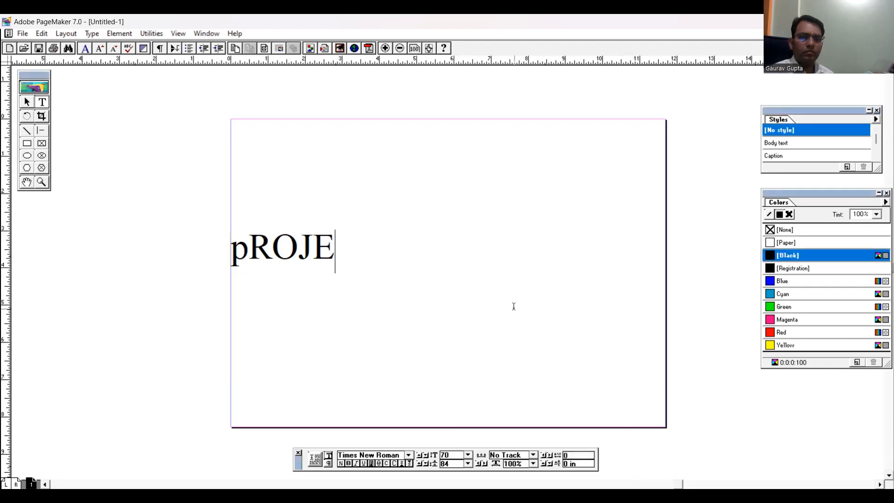
drag(347, 246, 168, 222)
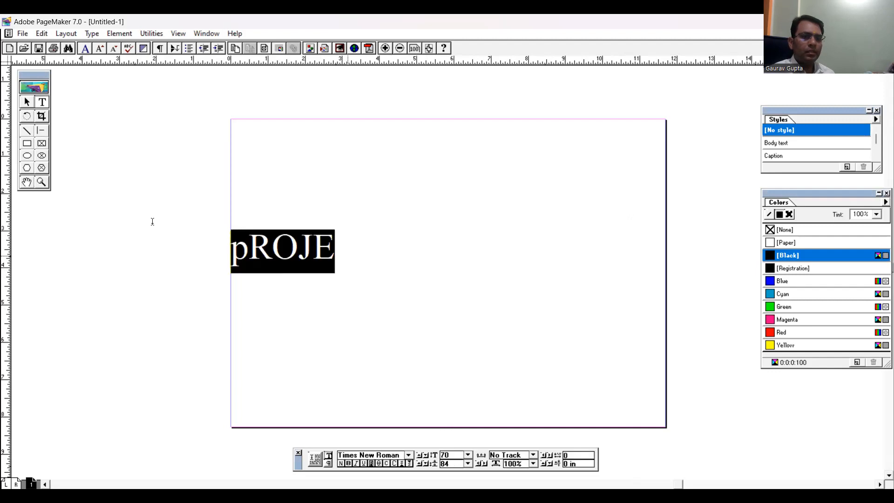
click(409, 456)
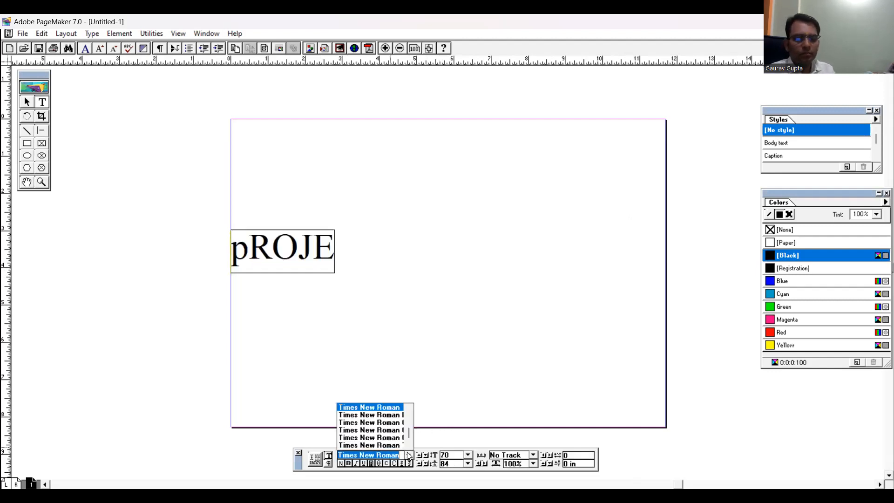
text(Abbasi  970)
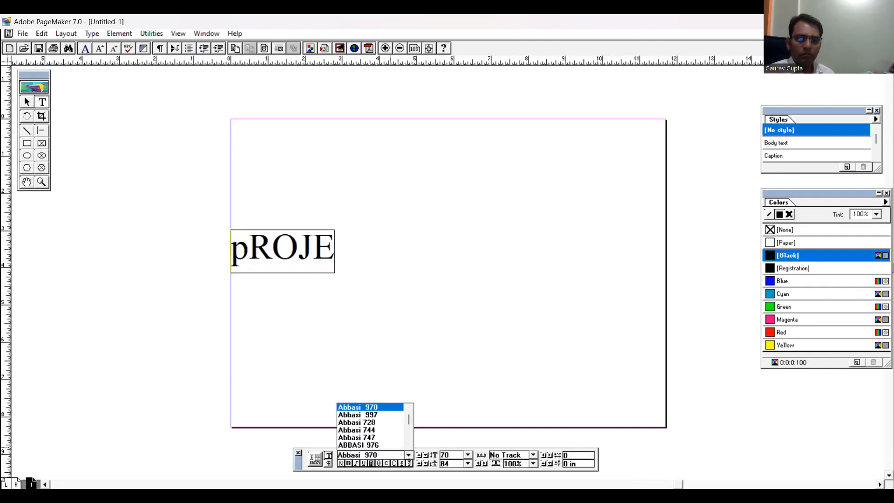
click(373, 431)
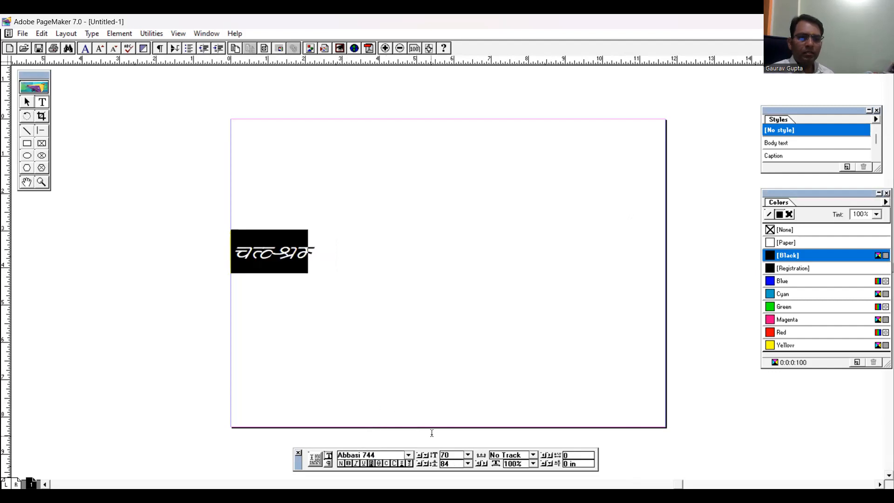
click(408, 455)
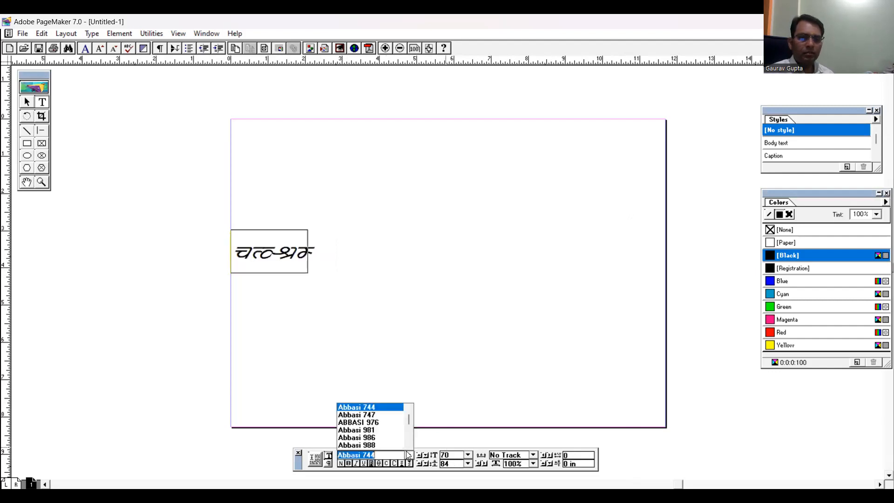
click(369, 416)
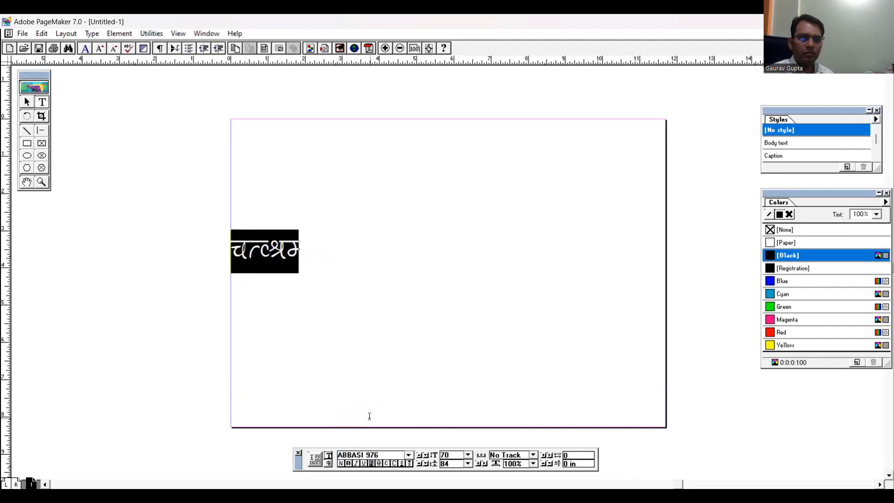
click(409, 461)
click(409, 455)
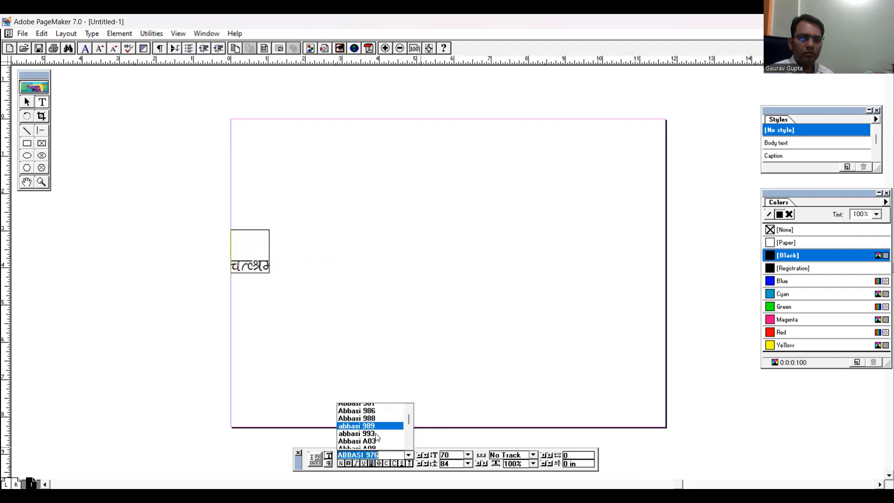
click(381, 435)
click(408, 455)
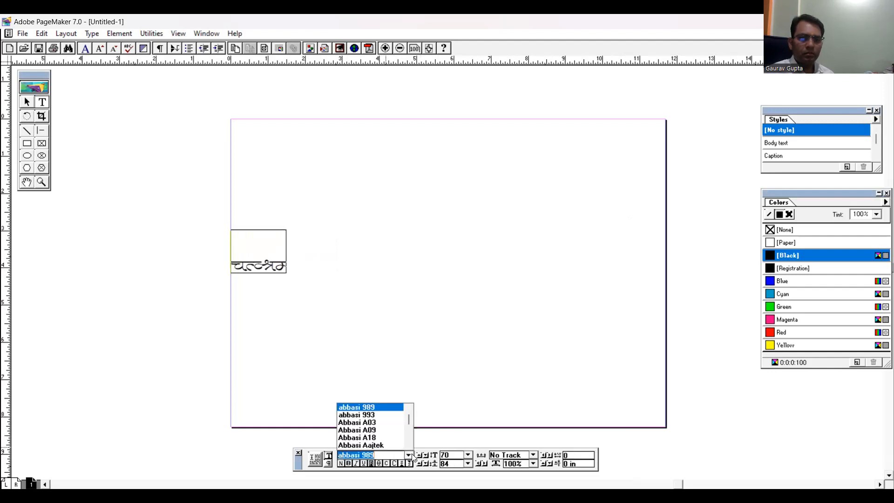
click(365, 437)
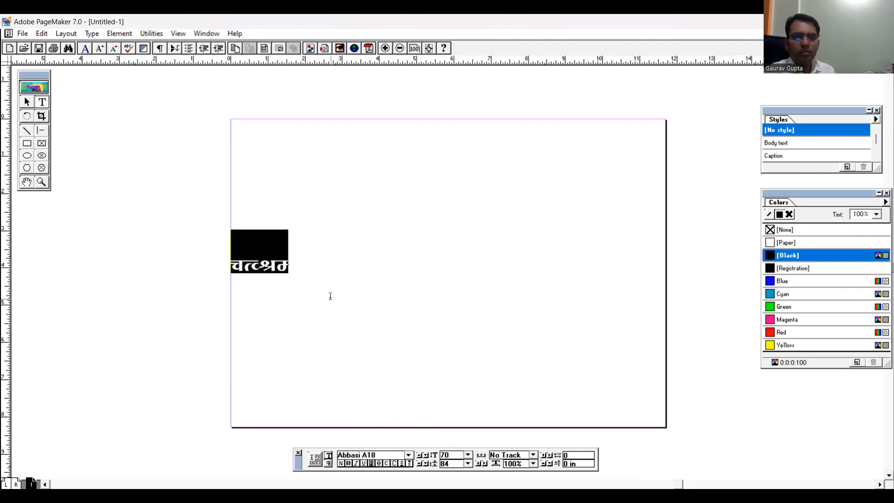
Replace the selected text with the Hindi title "प्रोजेक्ट कार्य"
text(पा)
key(BackSpace)
text(्रोजे)
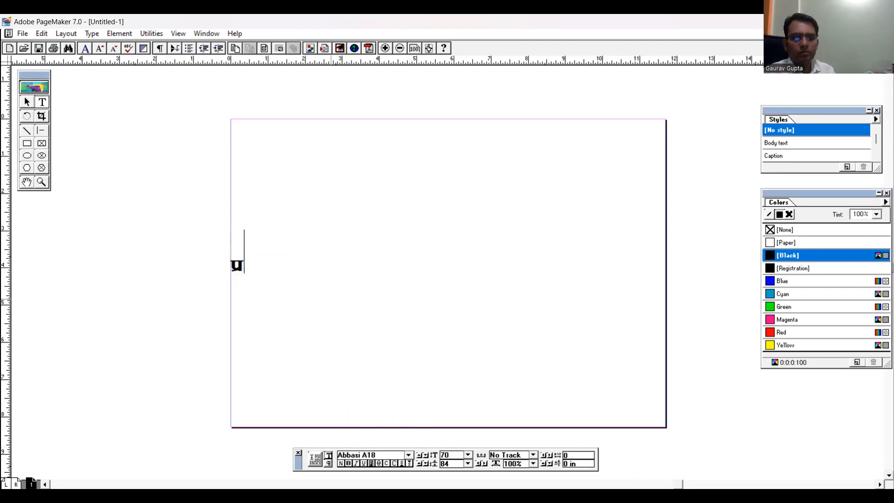
text(क्ट)
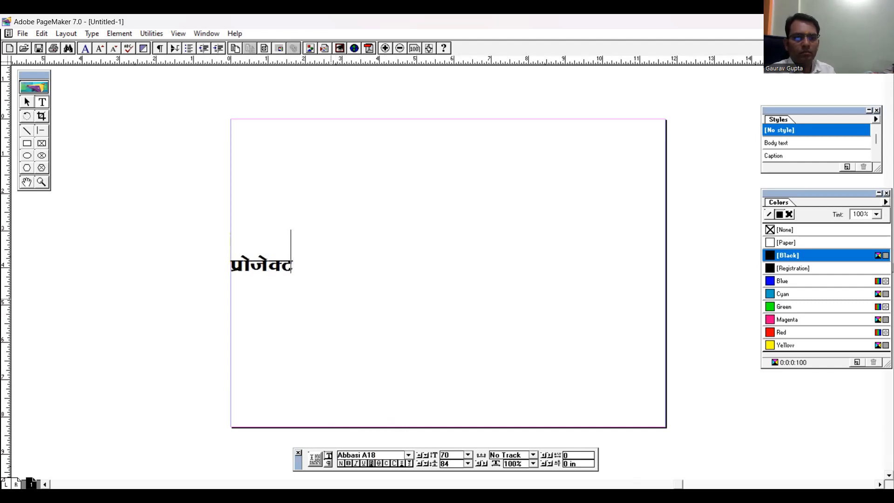
text( कार्य)
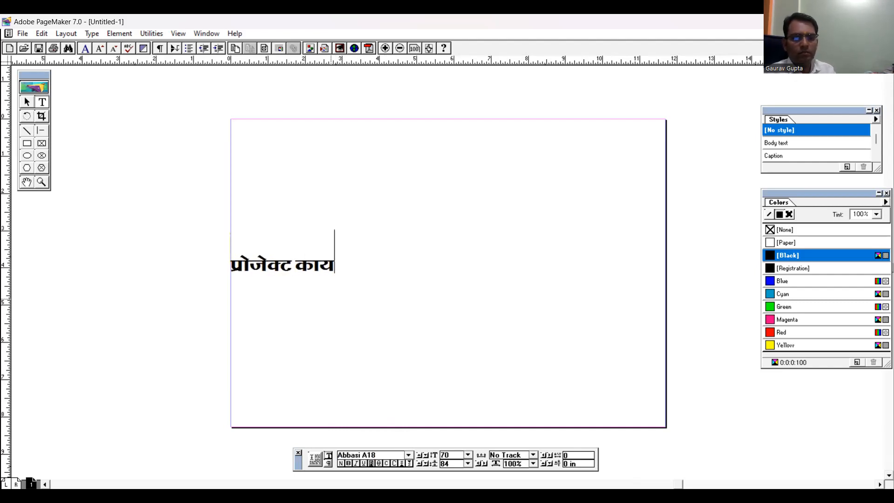
Enlarge the whole Hindi title to 89 points
key(ctrl+a)
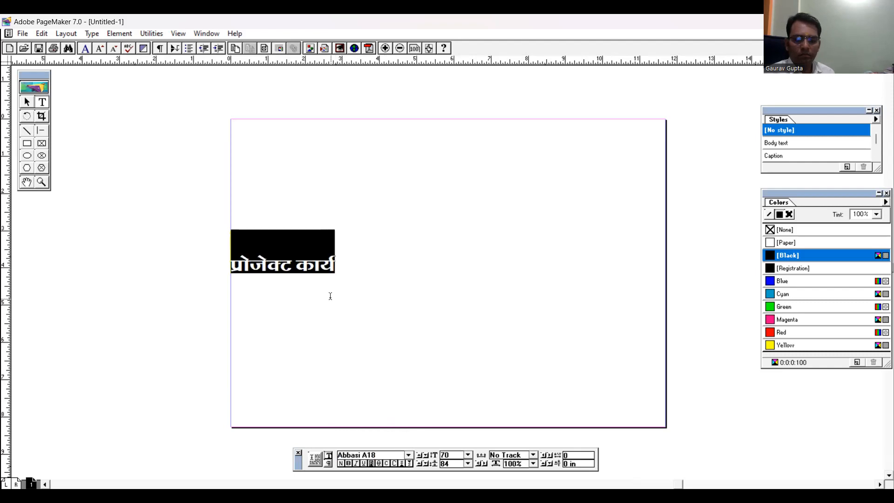
key(ctrl+alt+shift+period)
key(ctrl+alt+shift+period)
key(ctrl+alt+shift+period)
key(ctrl+alt+shift+period)
key(ctrl+alt+shift+period)
key(ctrl+alt+shift+period)
key(ctrl+alt+shift+period)
key(ctrl+alt+shift+period)
key(ctrl+alt+shift+period)
key(ctrl+alt+shift+period)
key(ctrl+alt+shift+period)
key(ctrl+alt+shift+period)
key(ctrl+alt+shift+period)
key(ctrl+alt+shift+period)
key(ctrl+alt+shift+period)
key(ctrl+alt+shift+period)
key(ctrl+alt+shift+period)
key(ctrl+alt+shift+period)
key(ctrl+alt+shift+period)
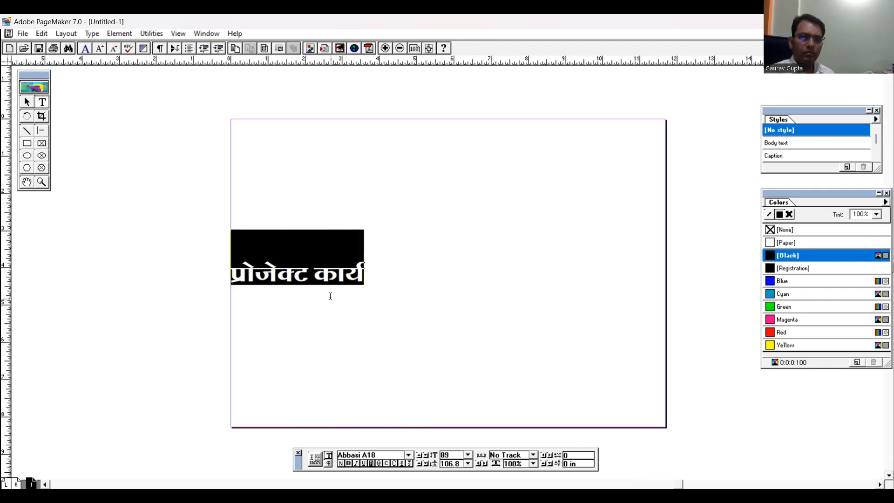
Append "-पौधों के प्रकार" to the Hindi title so the line reads "प्रोजेक्ट कार्य-पौधों के प्रकार"
key(Right)
text(-प्रका)
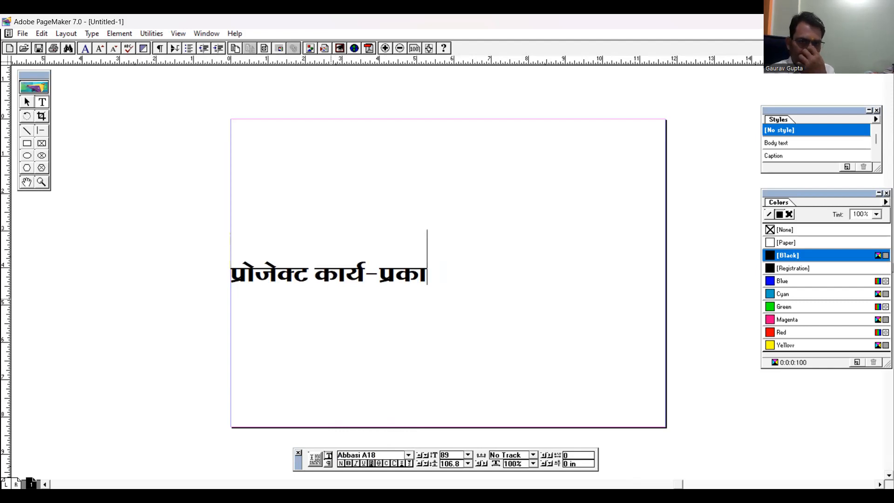
key(BackSpace)
key(BackSpace)
key(BackSpace)
key(BackSpace)
text(पौधा)
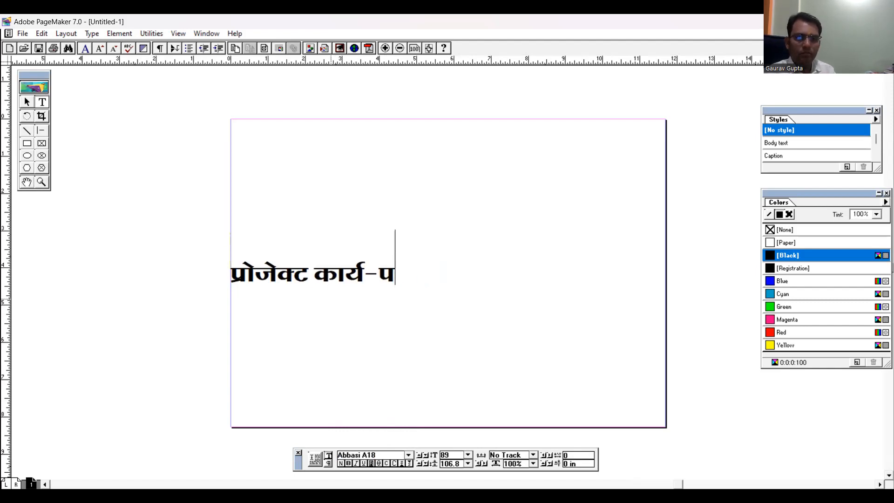
text(ों के)
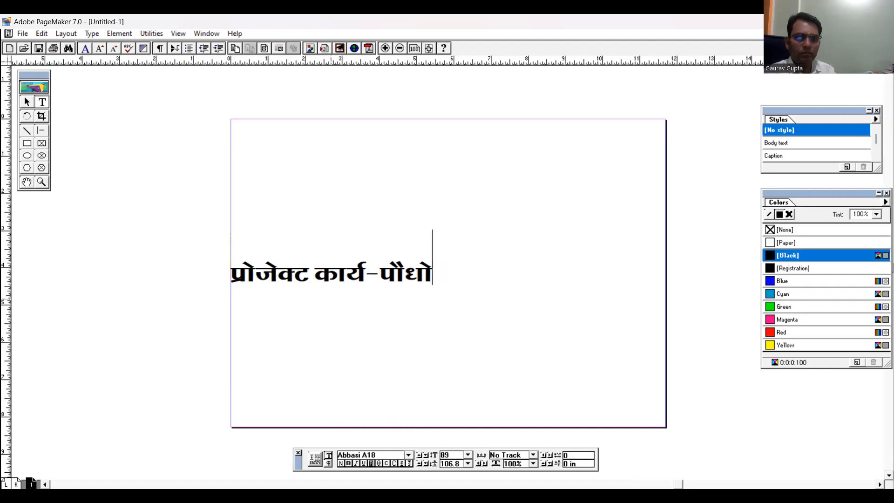
text( प्रकार)
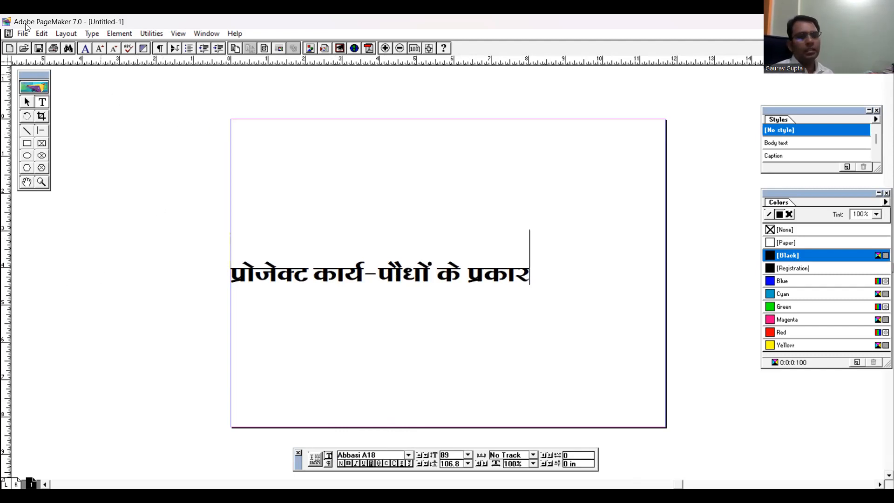
Colour the whole Hindi title Magenta and leave text editing
key(ctrl+a)
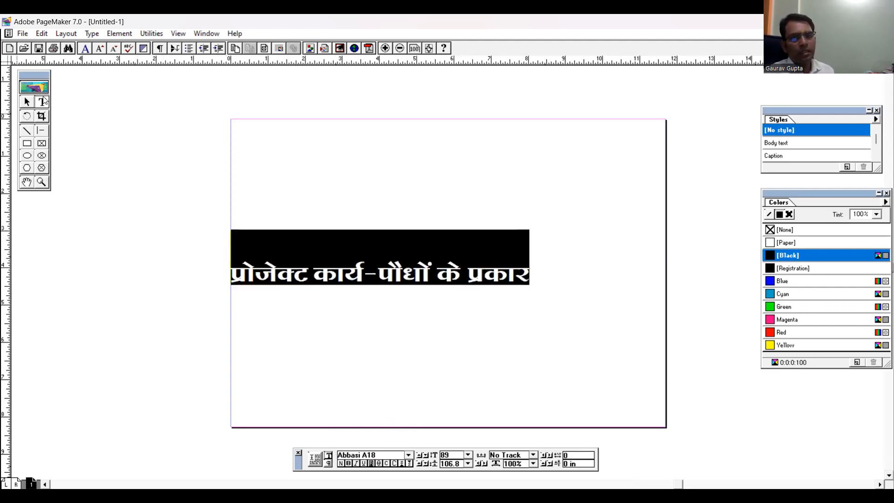
click(783, 321)
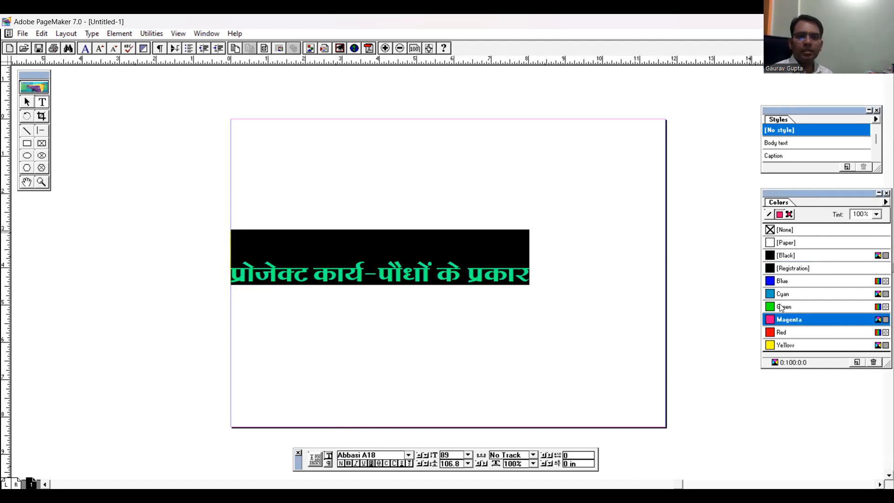
click(28, 103)
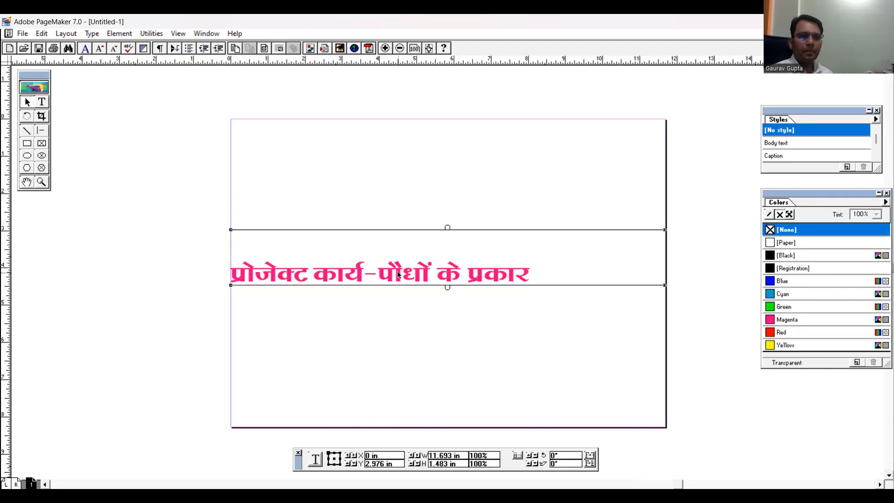
Narrow the title's text block to about 8.6 in wide and move it to the middle of the page
drag(664, 230, 549, 243)
drag(352, 284, 442, 254)
click(421, 409)
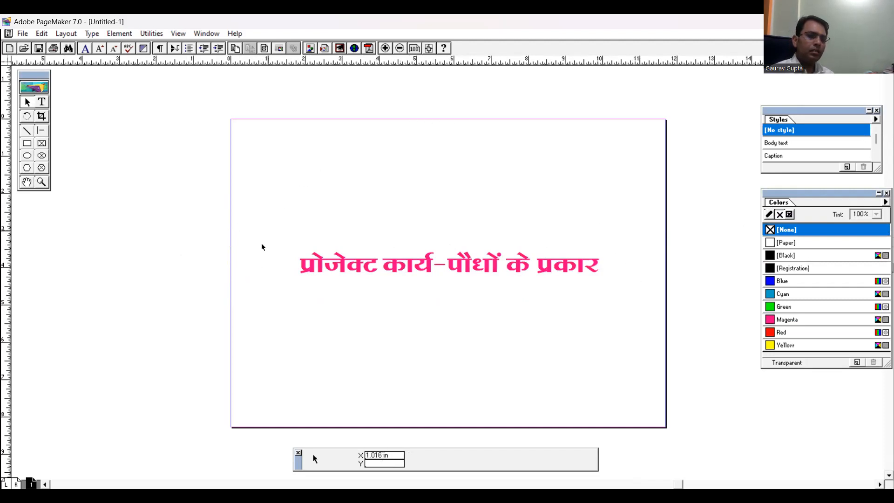
Cut the title's text block from the page and paste it back
click(42, 35)
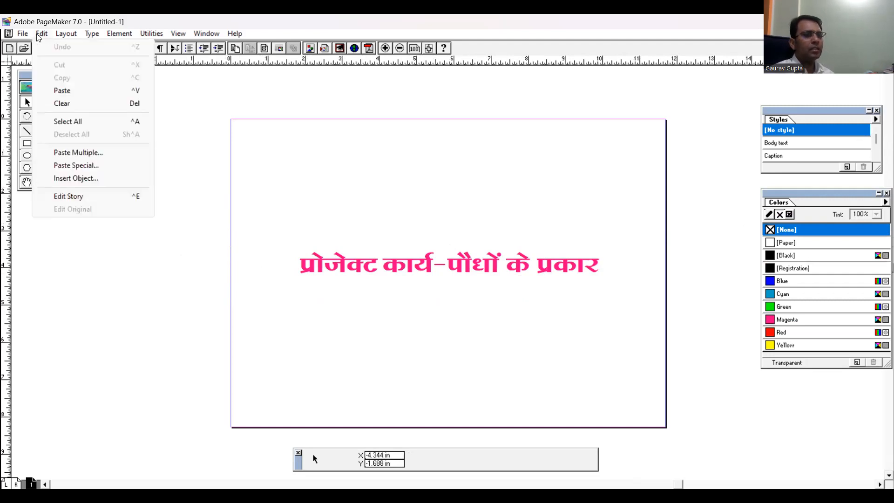
click(393, 275)
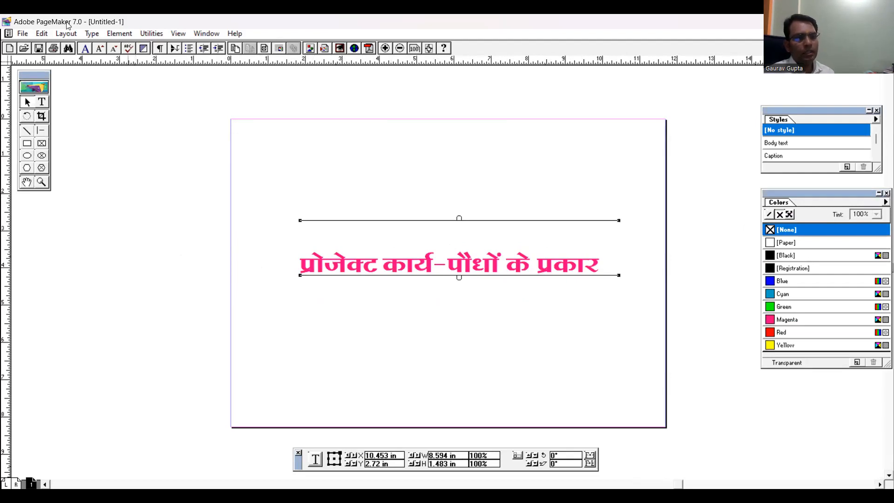
click(42, 33)
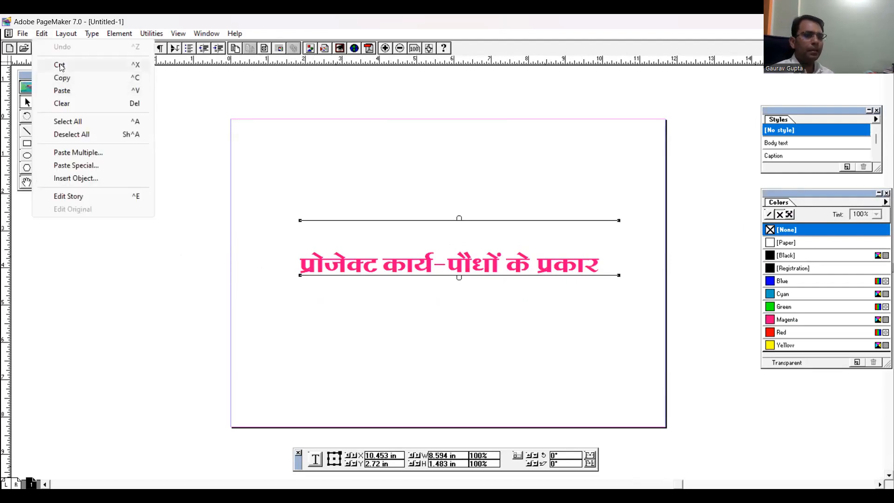
click(60, 65)
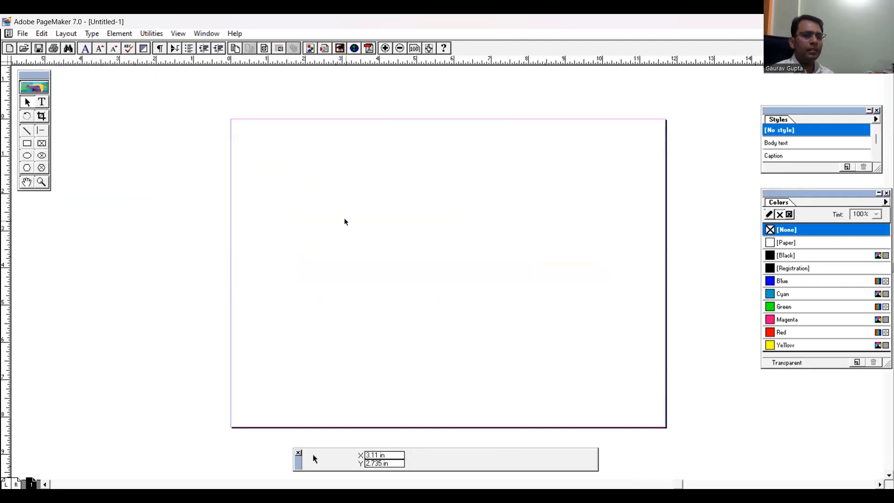
click(42, 34)
click(60, 88)
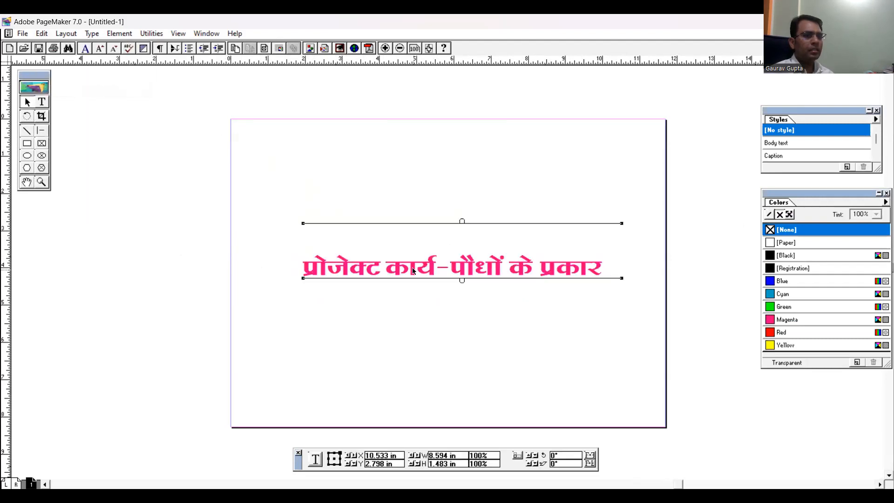
click(42, 34)
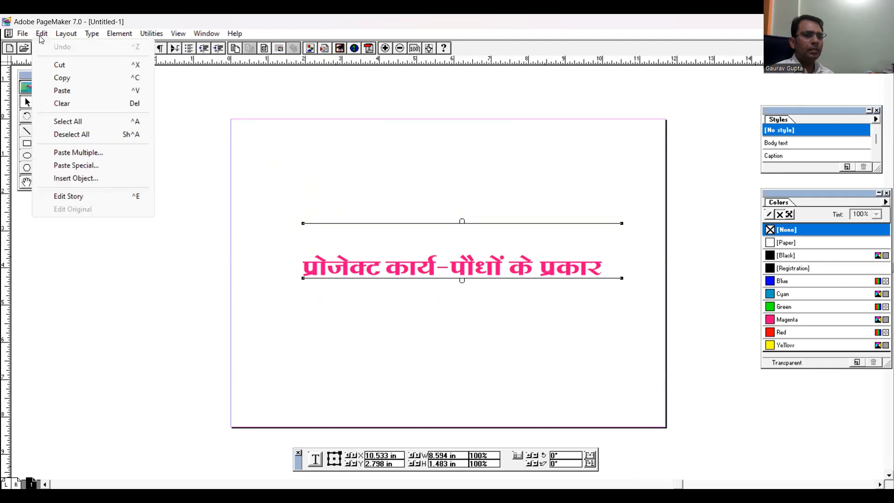
click(349, 258)
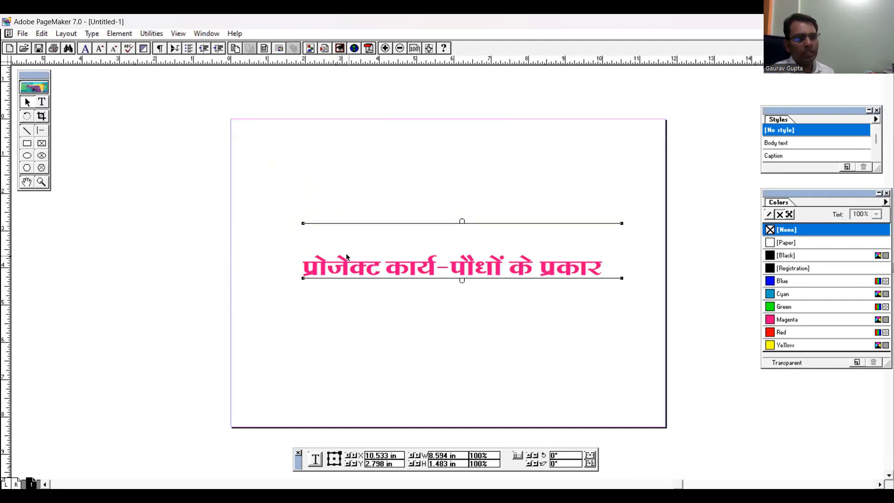
click(41, 33)
click(267, 217)
Paste a second copy of the title and place it just below the first one
click(373, 312)
right_click(375, 314)
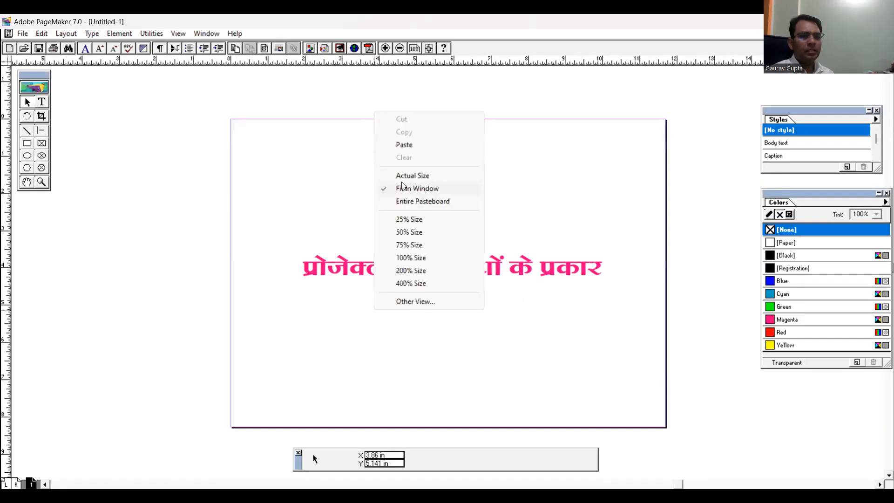
click(400, 144)
drag(406, 343, 321, 321)
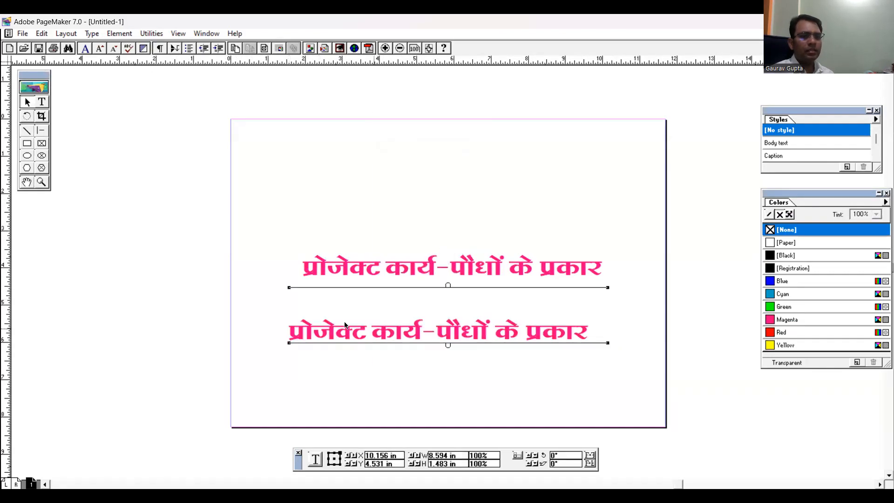
Shift the lower title copy about 1 in to the left and slightly up
click(42, 34)
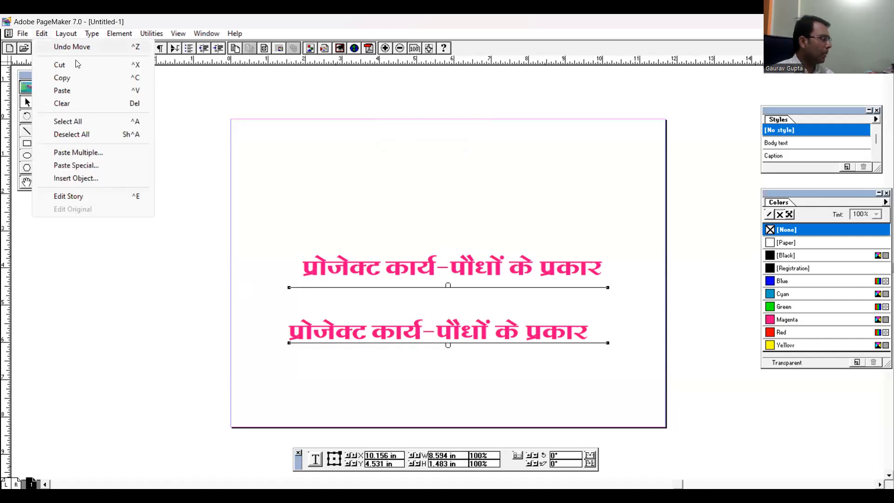
click(415, 379)
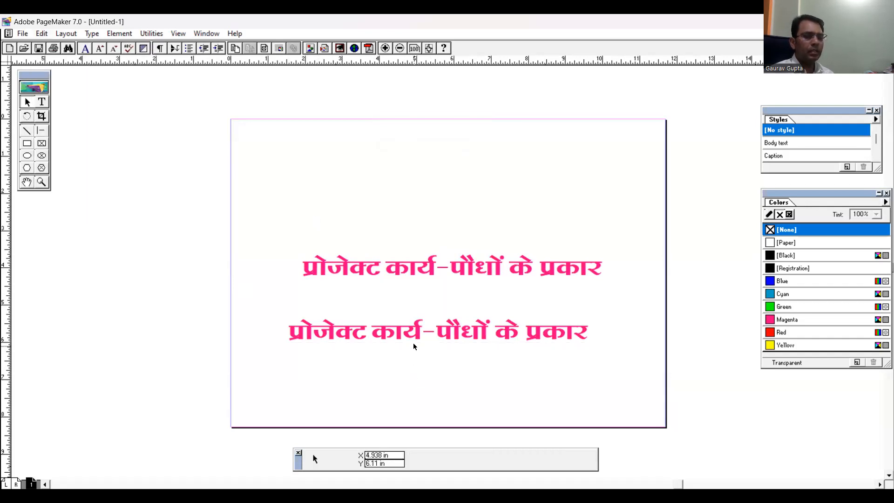
click(422, 335)
drag(412, 333, 373, 327)
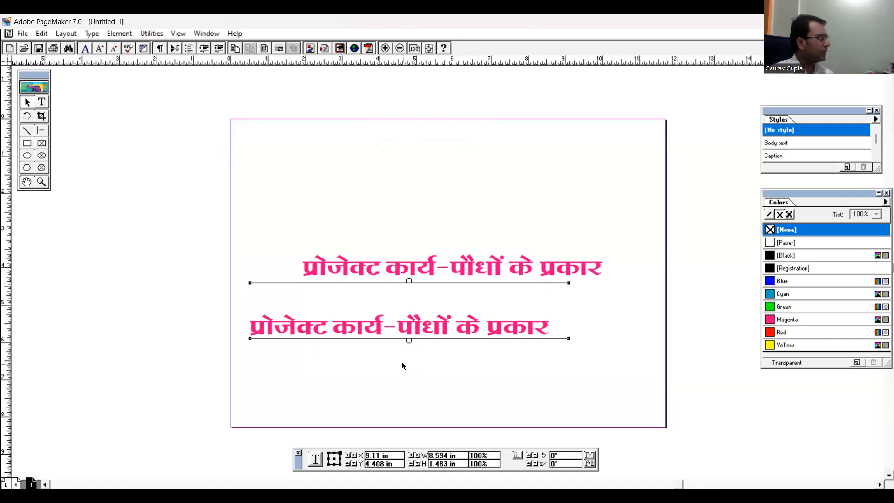
Undo the last move of the lower title copy, redoing and undoing it several times
key(ctrl+z)
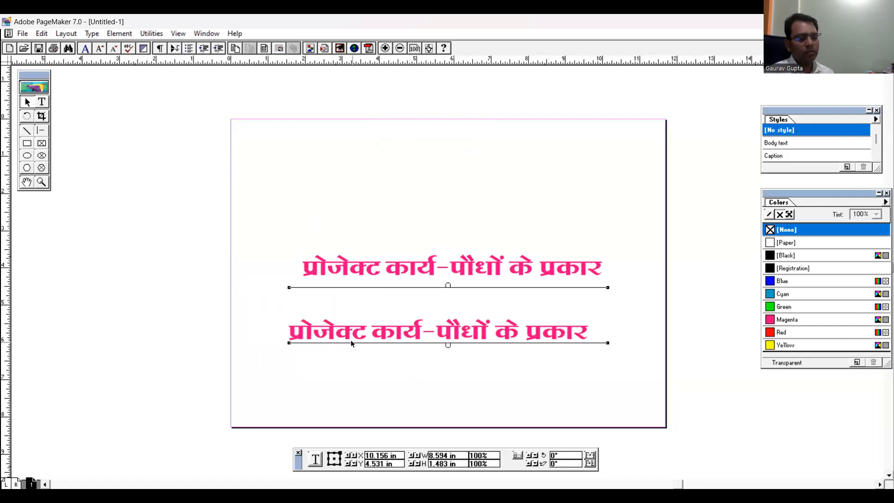
key(ctrl+z)
key(ctrl+z)
key(ctrl+z)
key(ctrl+z)
key(ctrl+z)
key(ctrl+z)
key(ctrl+z)
key(ctrl+z)
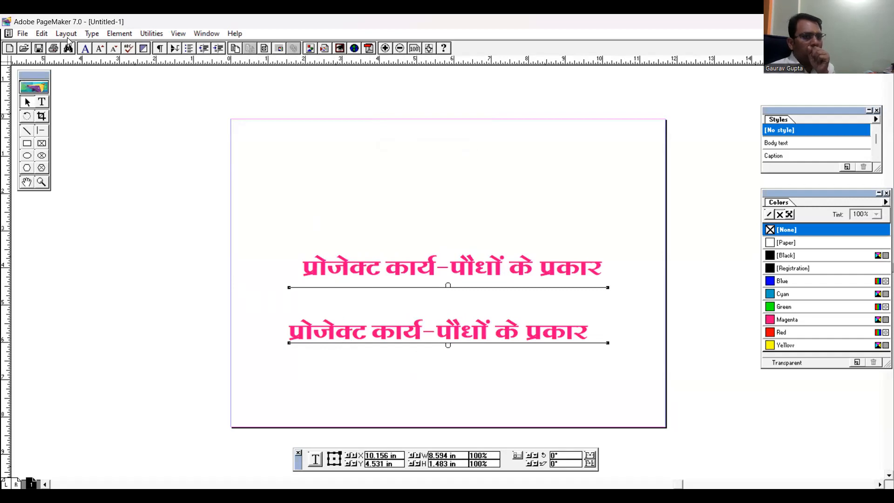
Clear the lower title copy from the page and undo the deletion
click(37, 33)
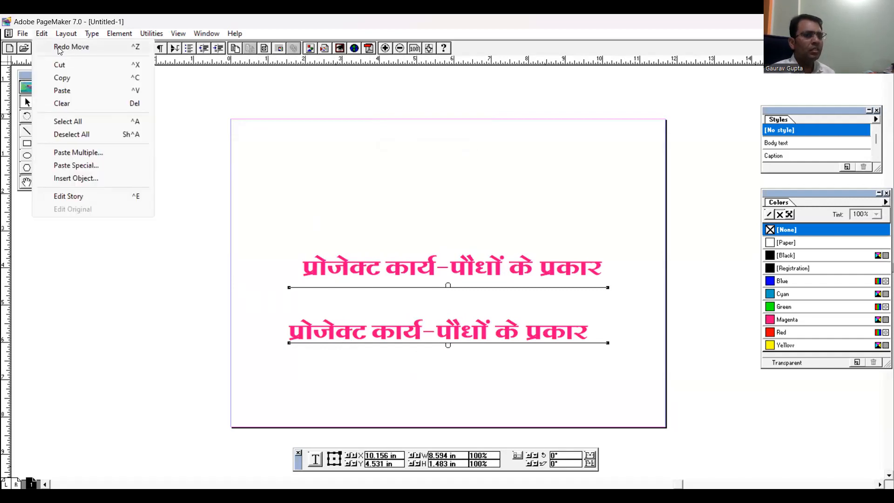
click(75, 103)
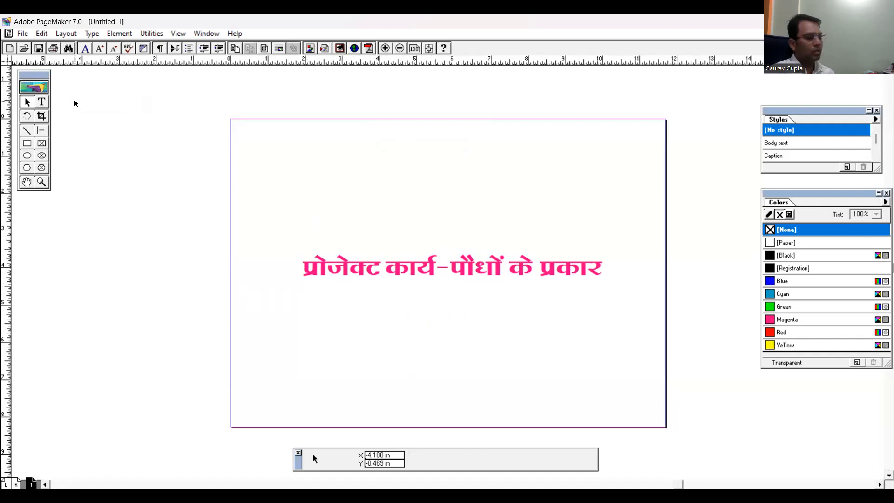
key(ctrl+z)
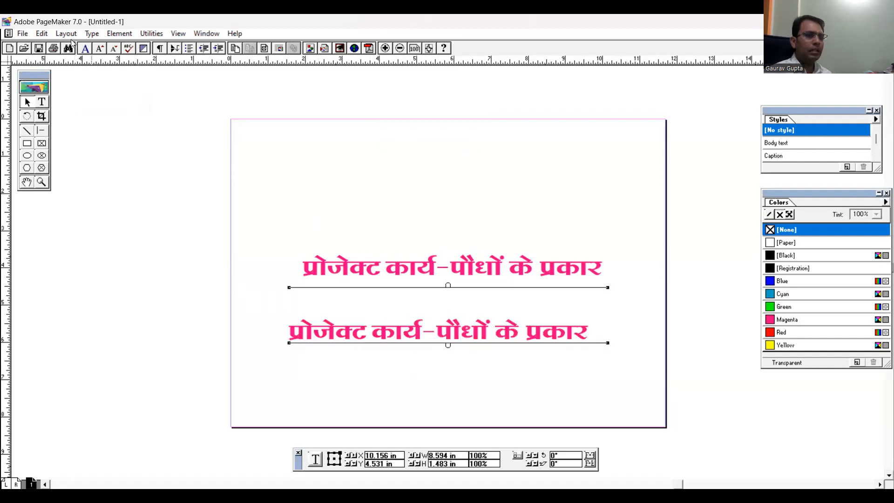
Select every object on the page and drop the selection again
click(42, 33)
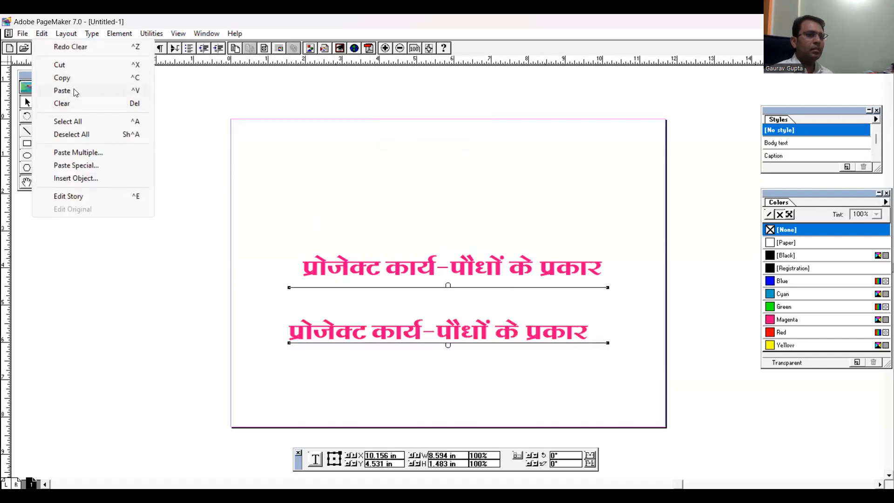
click(78, 122)
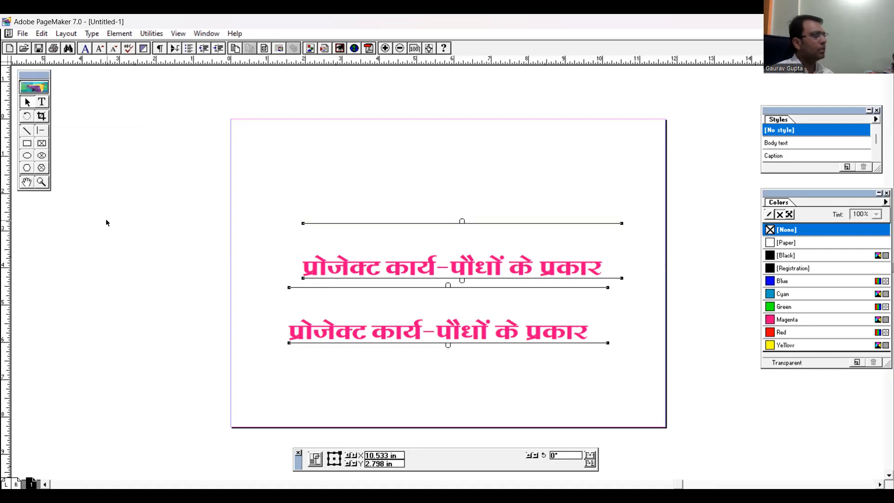
click(138, 268)
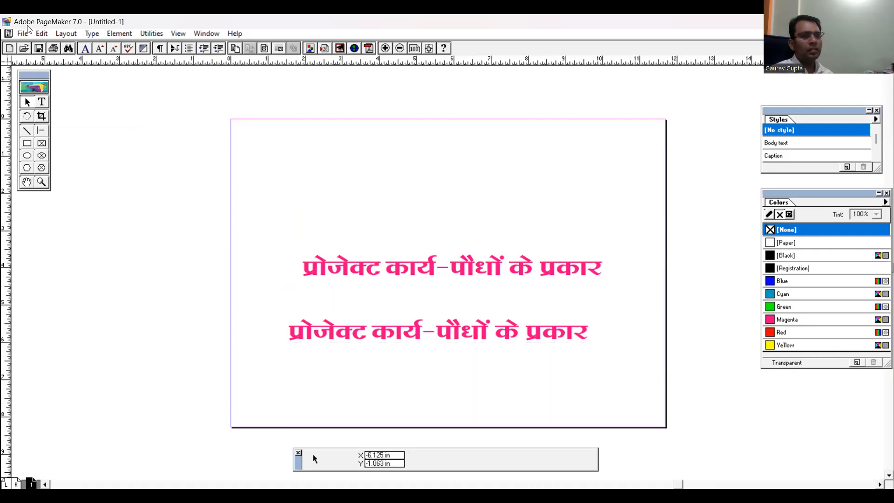
click(42, 34)
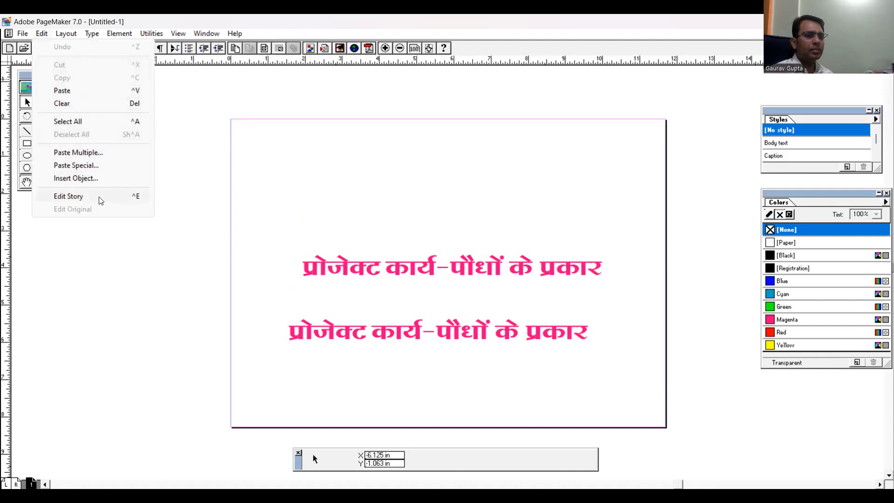
click(160, 290)
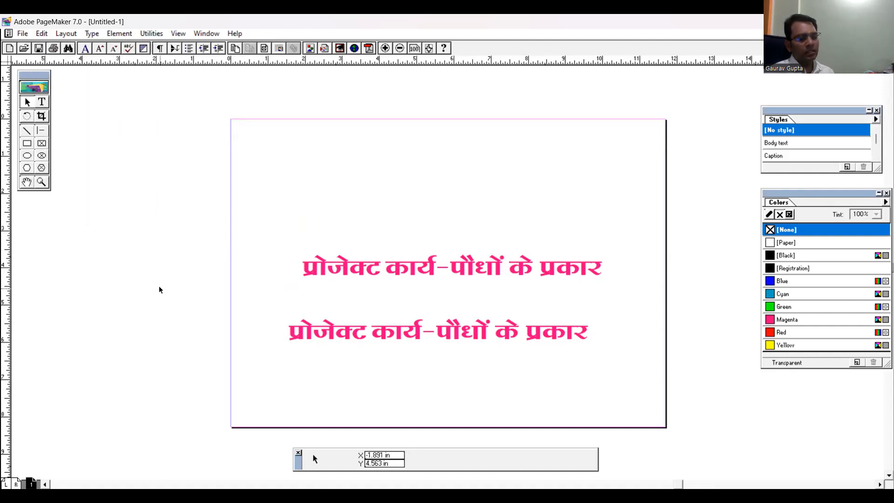
Select both title text blocks at once, deselecting and reselecting them until both are selected
key(ctrl+a)
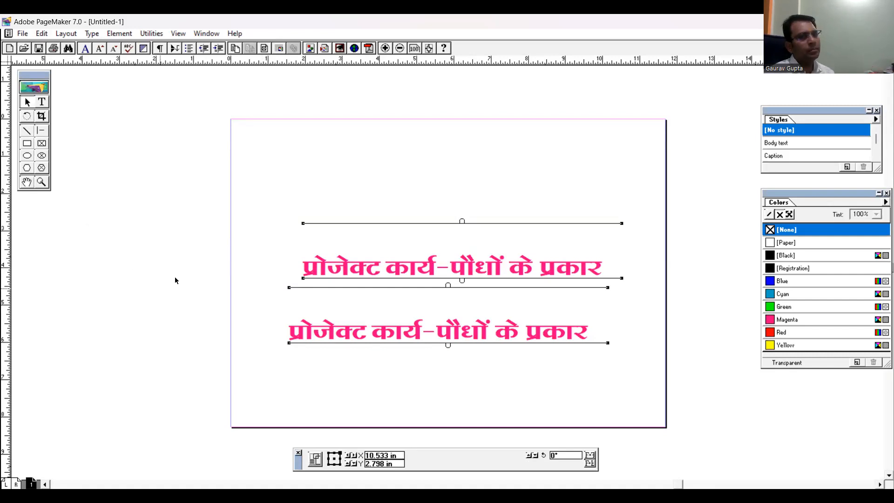
click(148, 178)
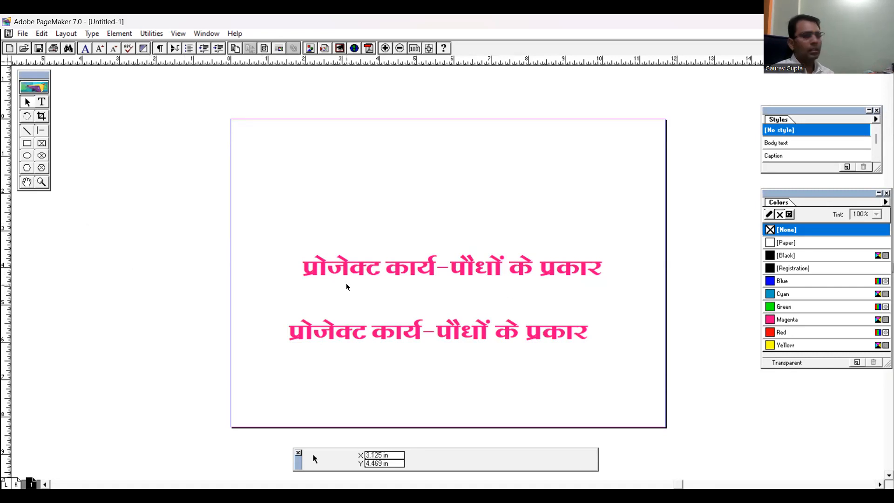
key(ctrl+a)
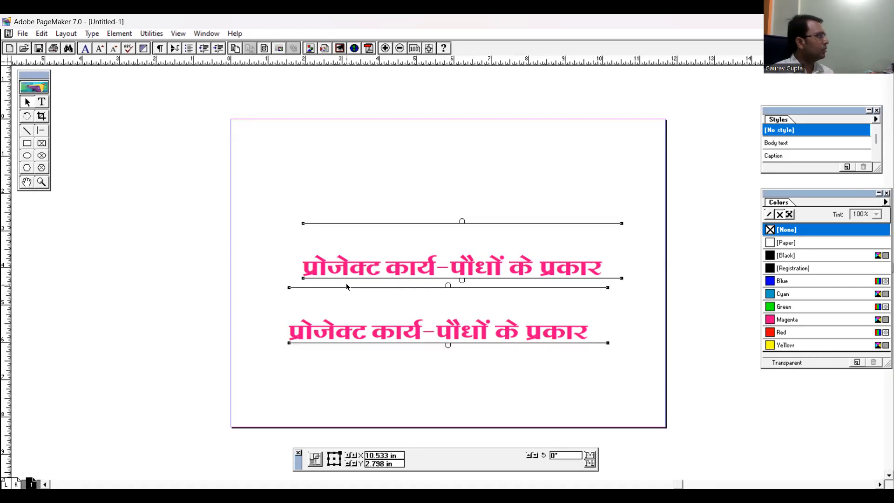
click(145, 219)
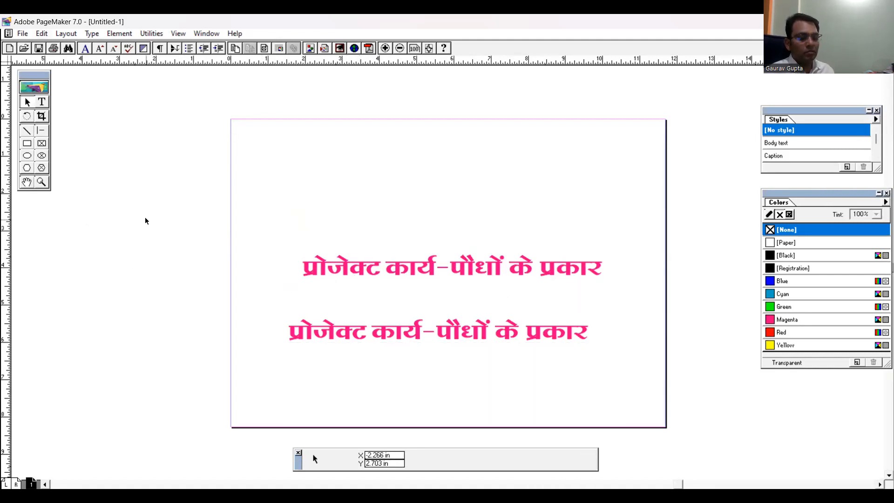
key(ctrl+a)
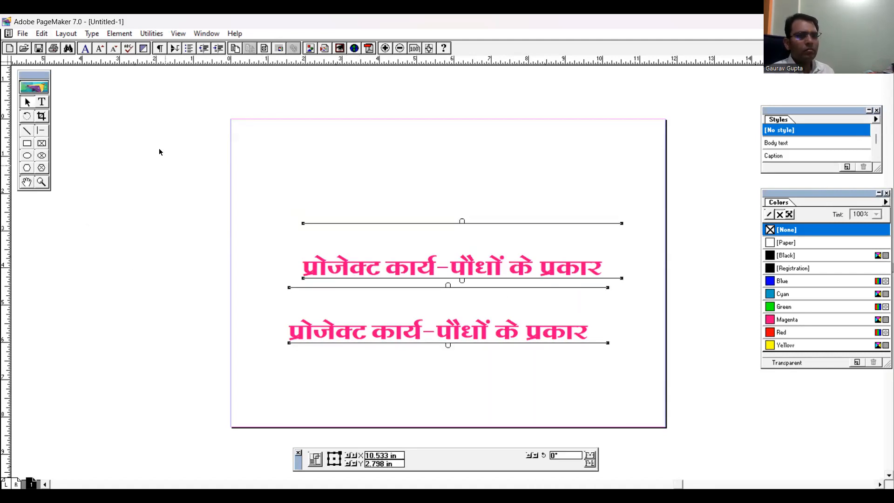
Deselect both title text blocks on the page
click(41, 34)
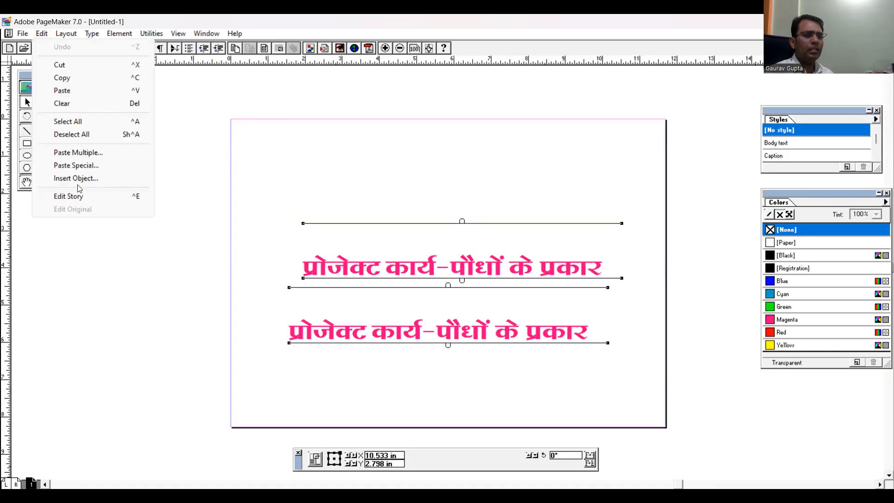
click(75, 135)
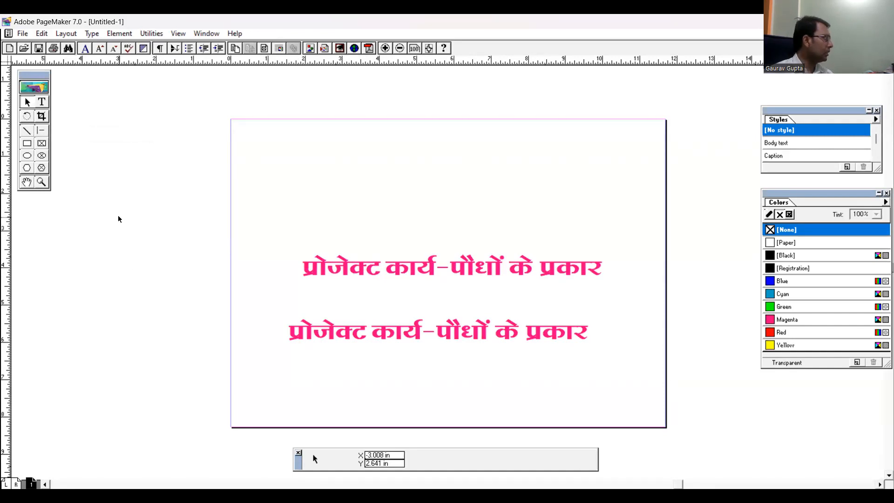
click(37, 35)
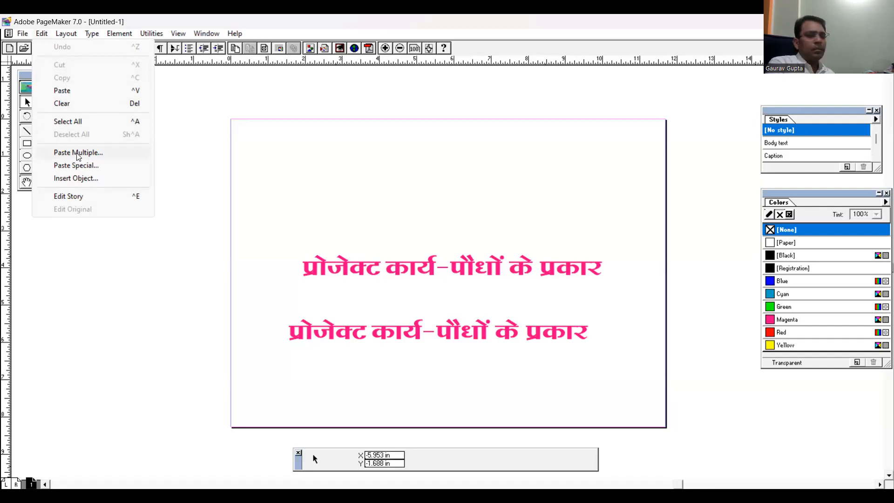
Move both title lines up into the upper part of the page, aligned at the left and one below the other
click(437, 272)
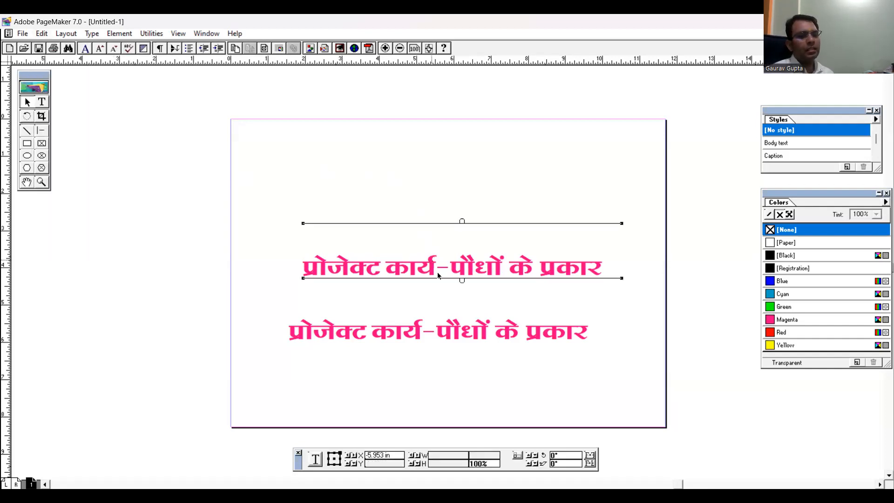
drag(470, 259, 410, 171)
click(472, 337)
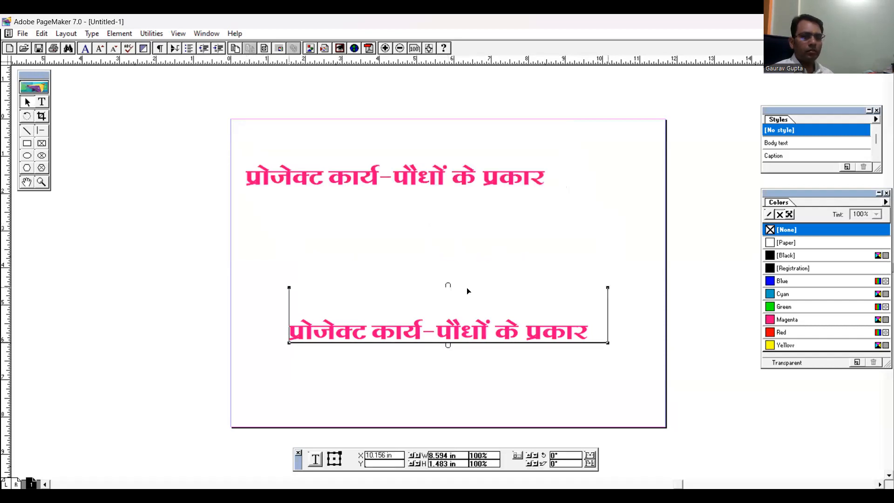
drag(448, 220, 446, 234)
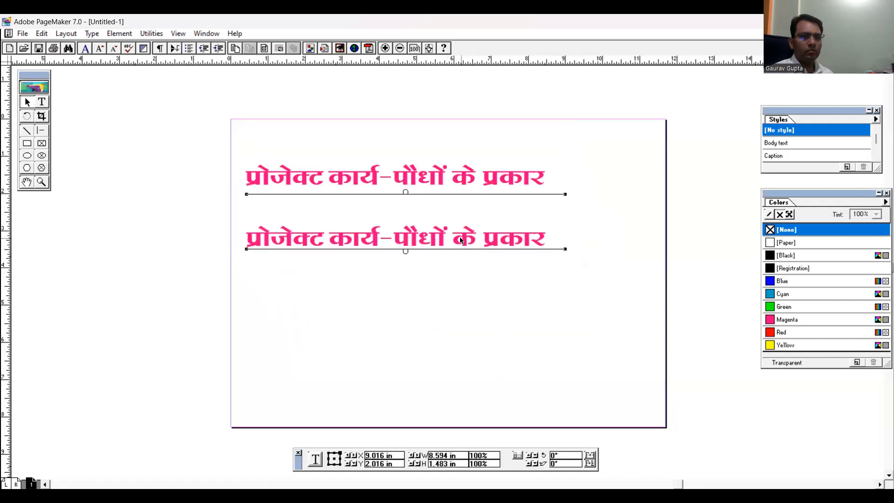
Shift the upper and lower title lines right so they sit roughly centred across the page
click(443, 184)
drag(443, 183, 494, 183)
click(412, 245)
drag(405, 250, 475, 267)
drag(423, 235, 472, 232)
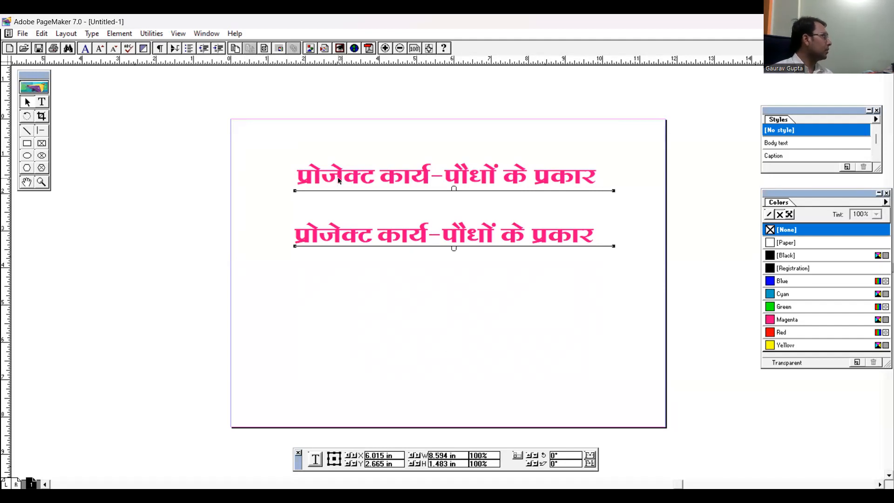
Draw a rectangle about 1.7 by 1.64 inches on the pasteboard left of the page, with Green fill and Magenta outline
click(31, 144)
drag(94, 145, 157, 205)
click(789, 306)
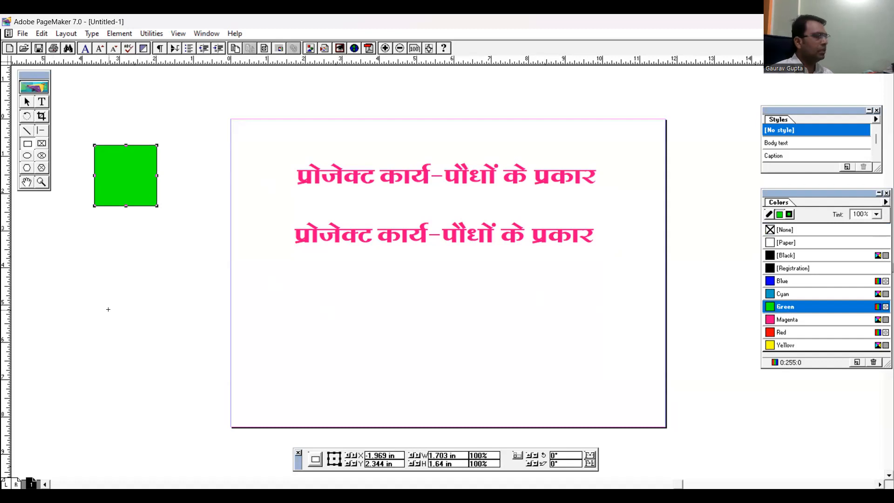
click(770, 214)
click(772, 320)
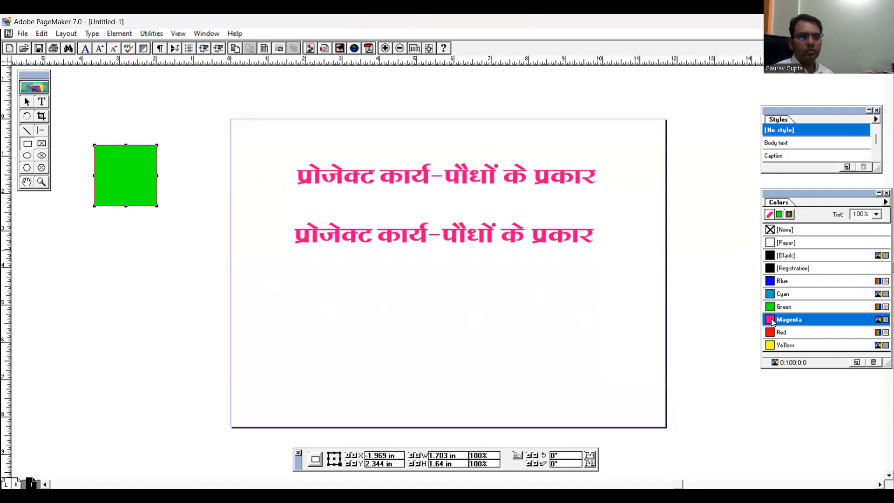
click(58, 98)
click(30, 104)
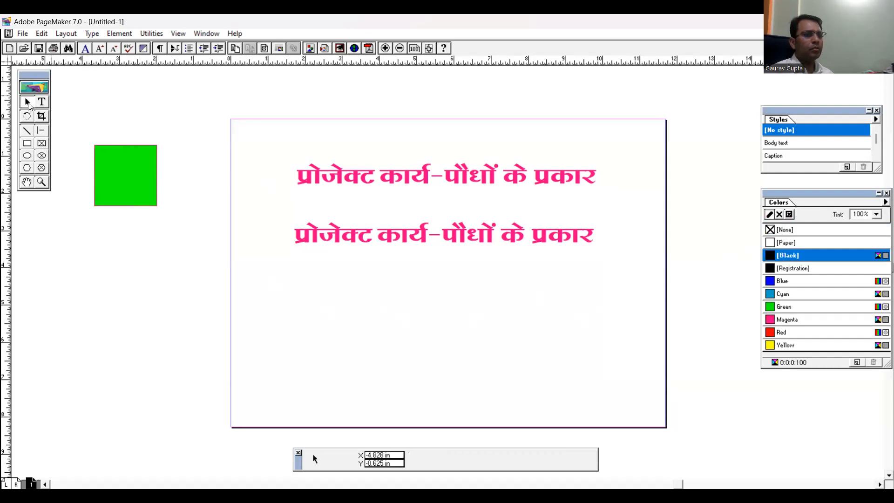
Copy the green square from the pasteboard
click(132, 186)
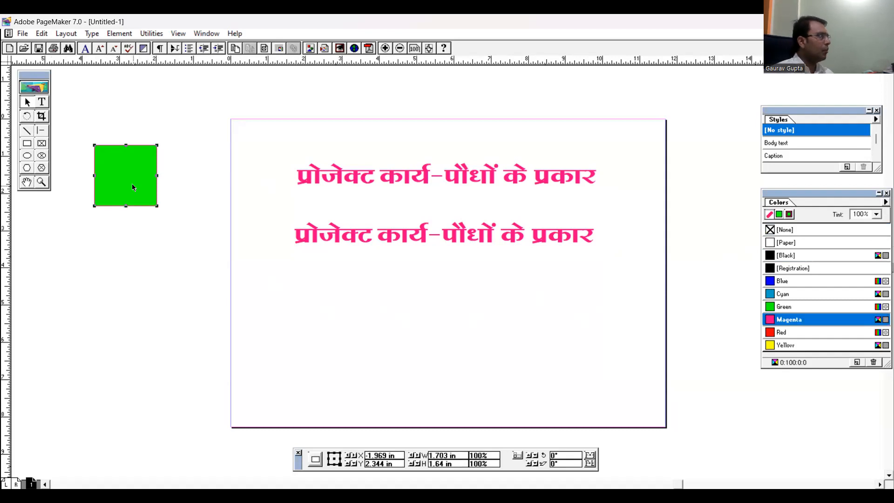
click(36, 35)
click(67, 77)
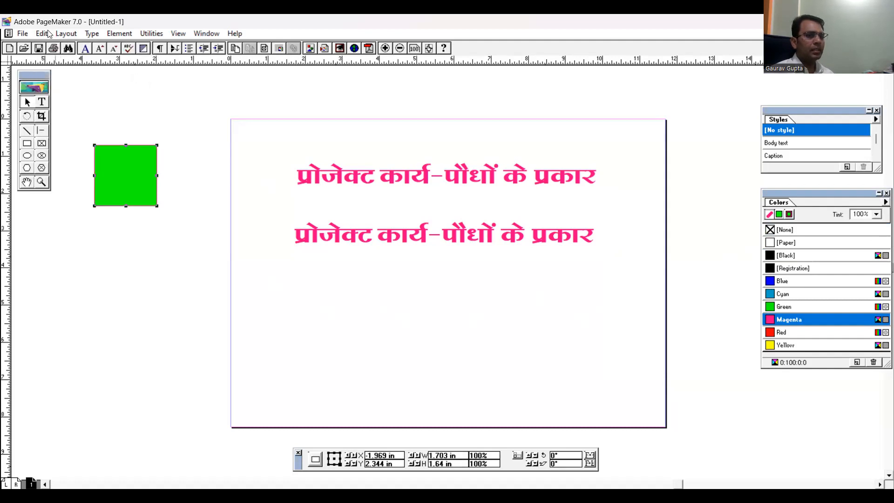
Paste 10 copies of the green square with Paste Multiple, offset 0.5 inches horizontally and vertically
click(42, 33)
click(79, 154)
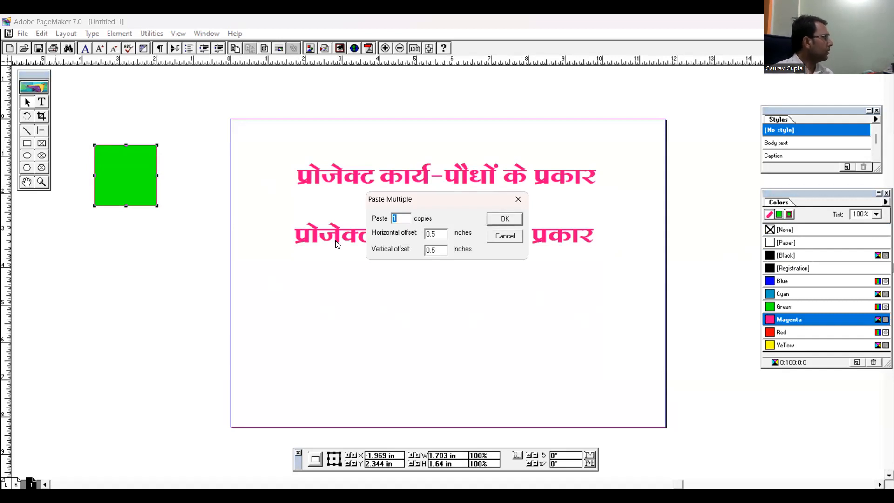
click(408, 219)
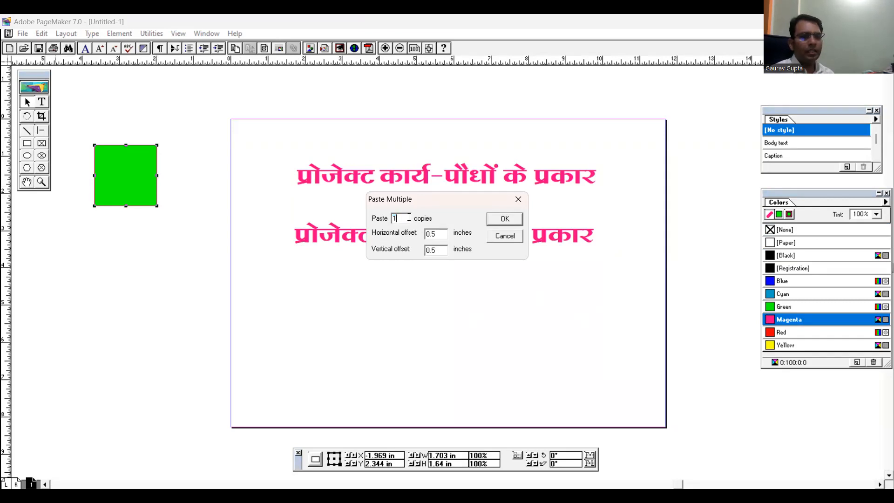
text(0)
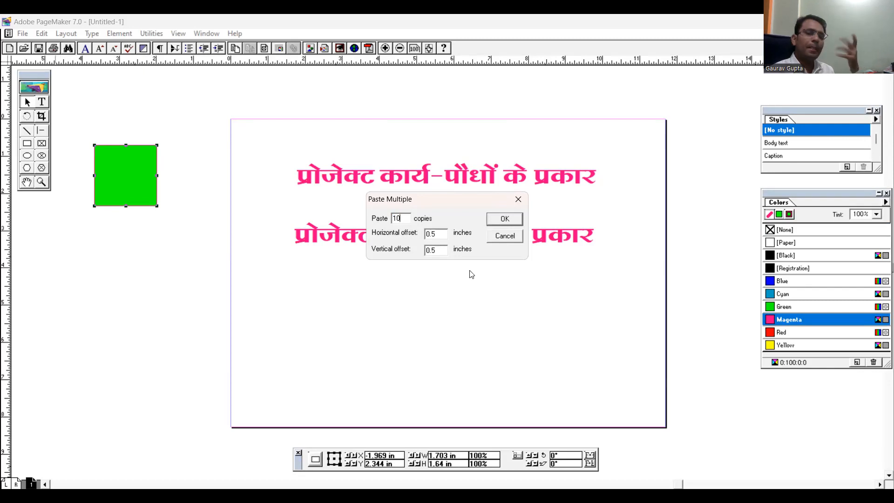
click(502, 221)
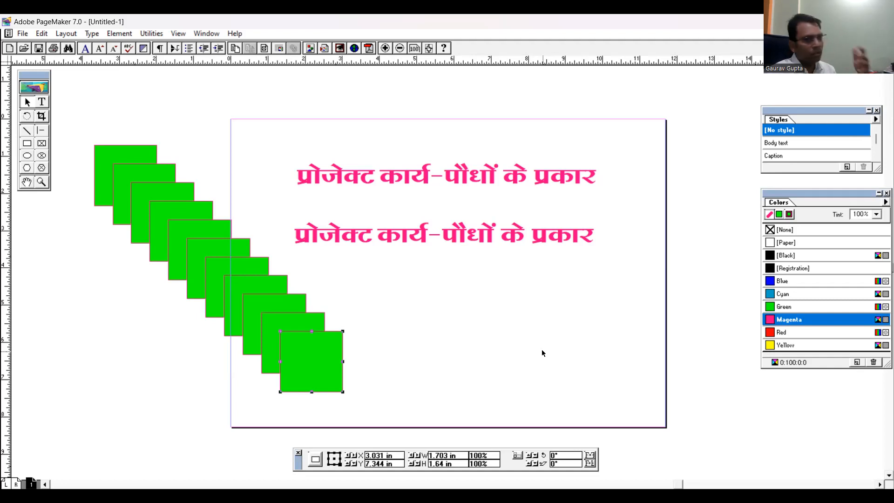
Delete the ten pasted squares, keeping only the original green square on the pasteboard
click(457, 346)
drag(351, 409, 100, 153)
key(Delete)
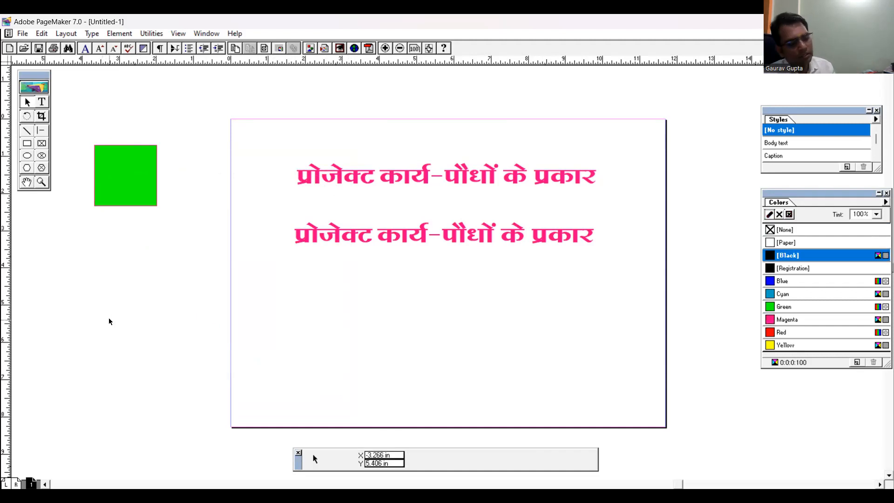
Save the publication on the Desktop as "front page"
key(ctrl+s)
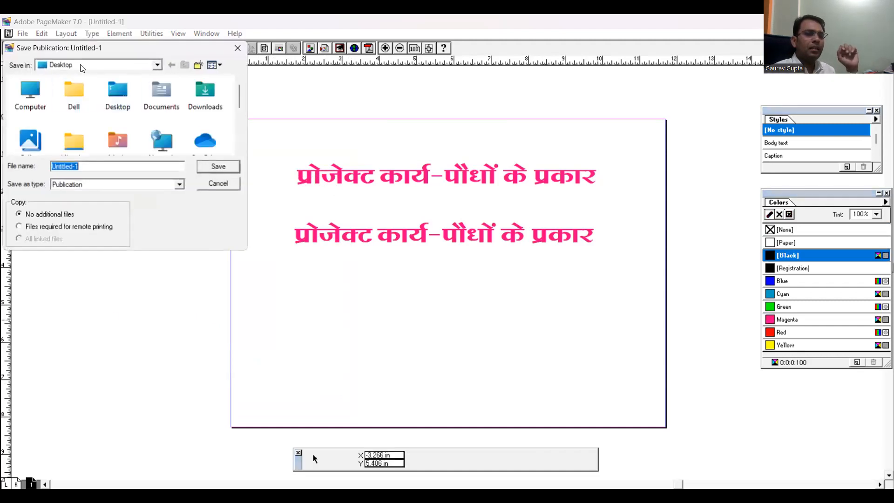
text(f)
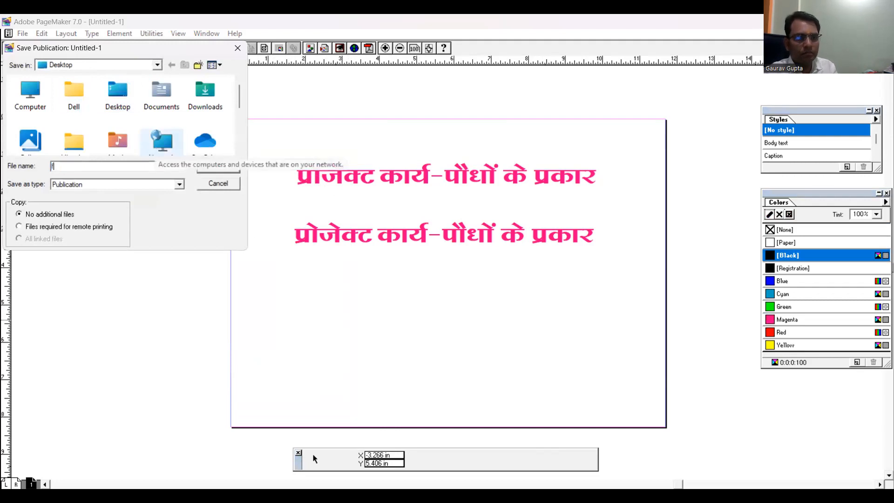
text(ront page)
key(Return)
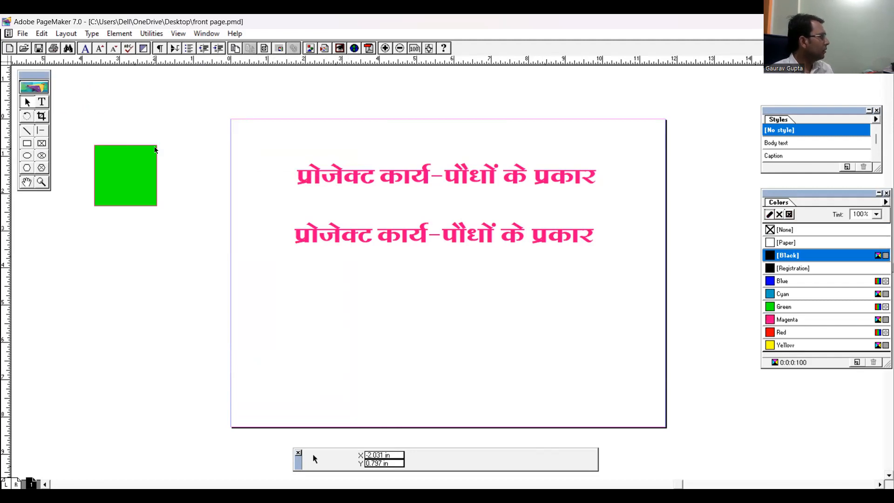
Paste 15 copies of the green square with Paste Multiple, offset 0.5 inches horizontally and vertically
click(129, 166)
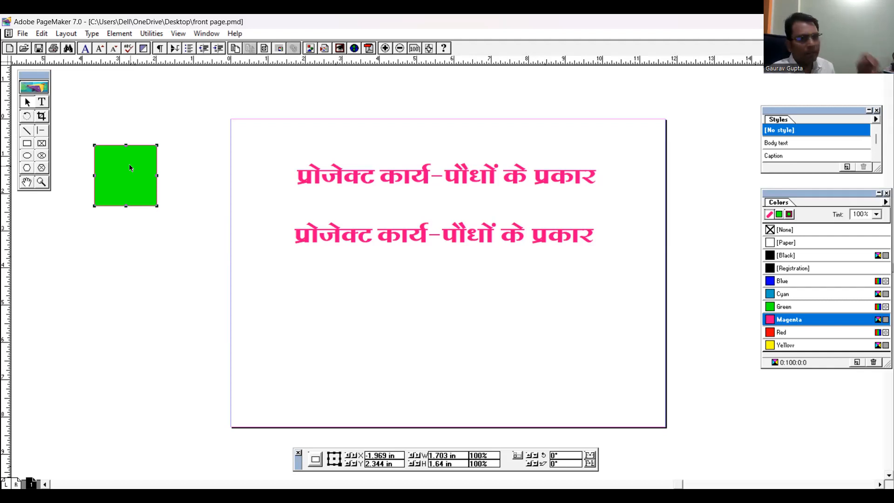
click(41, 33)
click(66, 149)
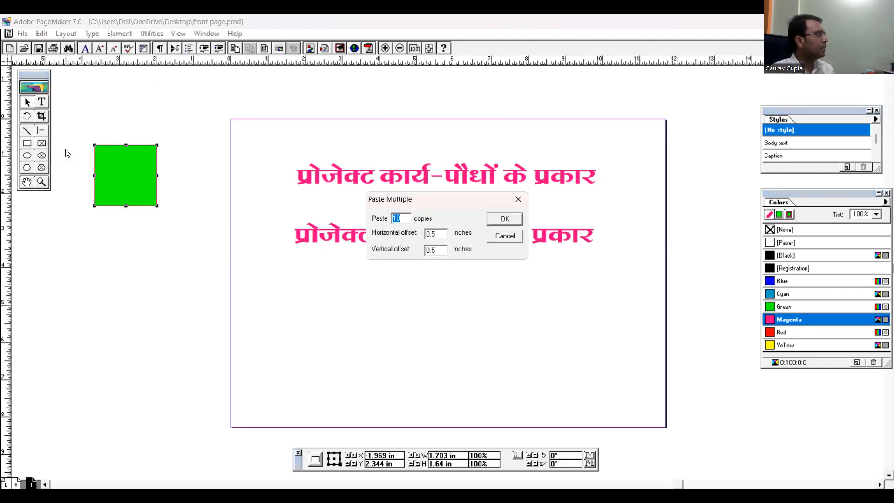
click(404, 216)
key(BackSpace)
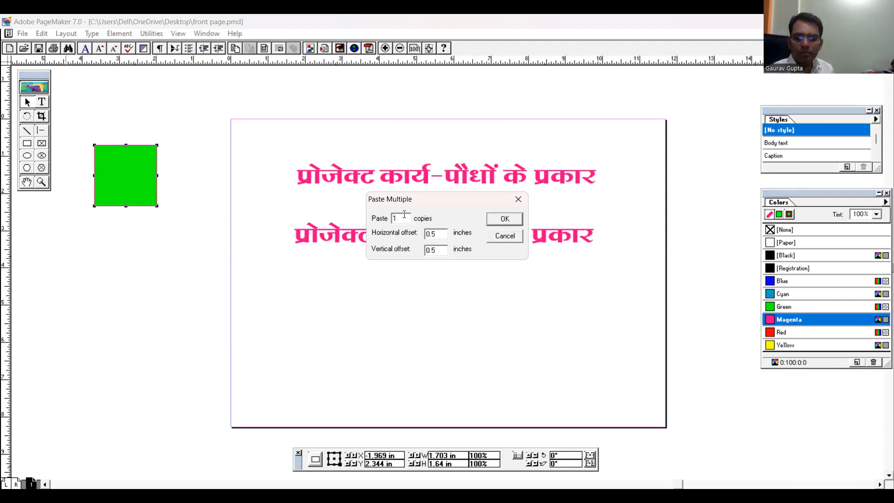
text(5)
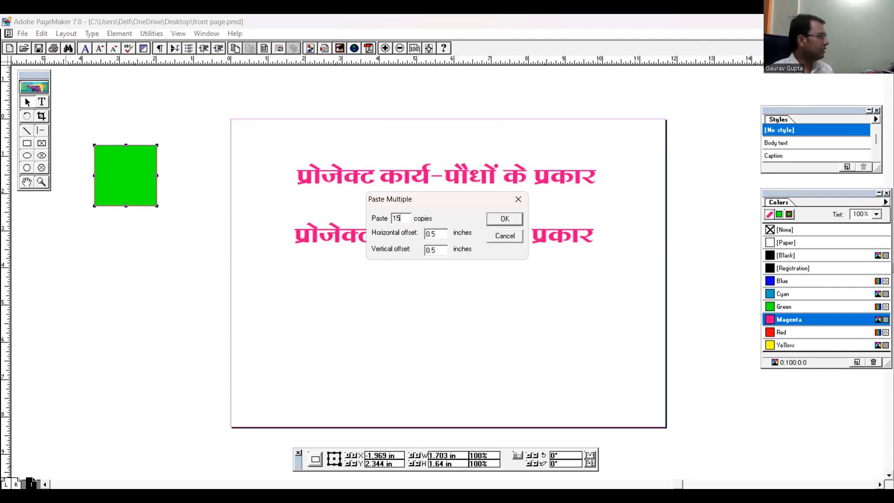
click(504, 219)
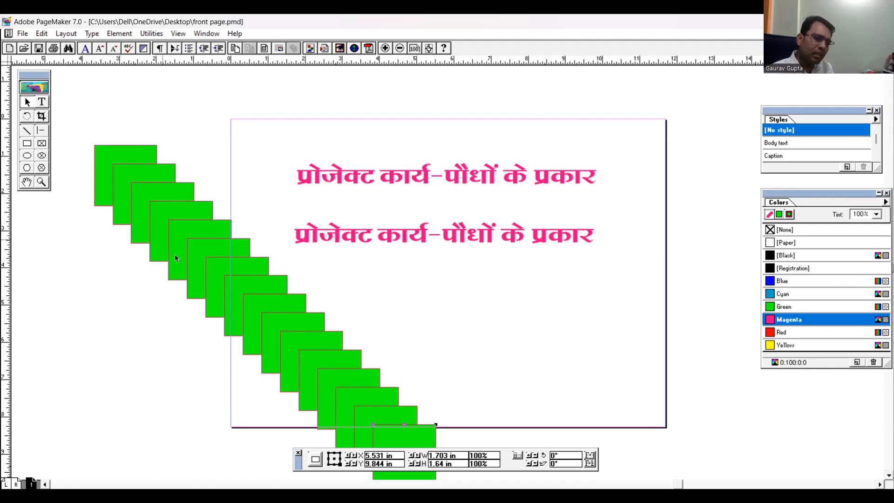
Stack the last two pasted squares in the page's upper-right corner and delete every green square except the lower of them
drag(422, 436, 652, 131)
drag(384, 430, 631, 208)
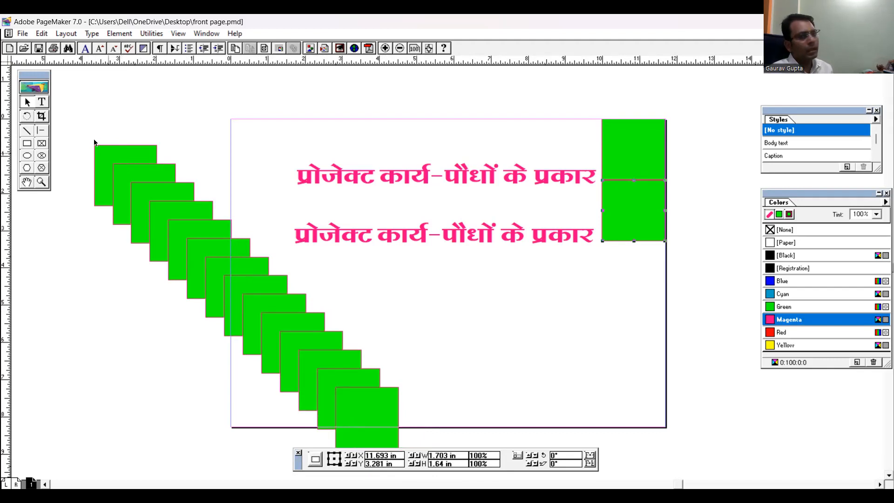
drag(60, 112, 440, 469)
key(Delete)
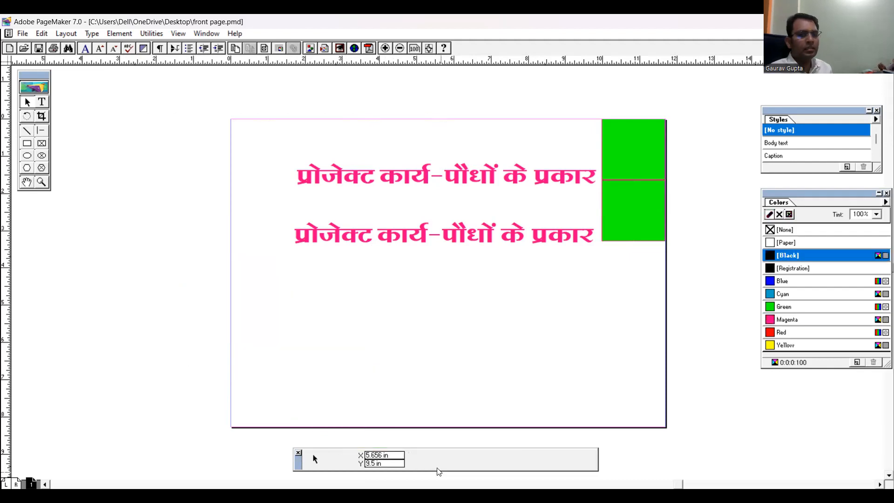
click(620, 145)
key(Delete)
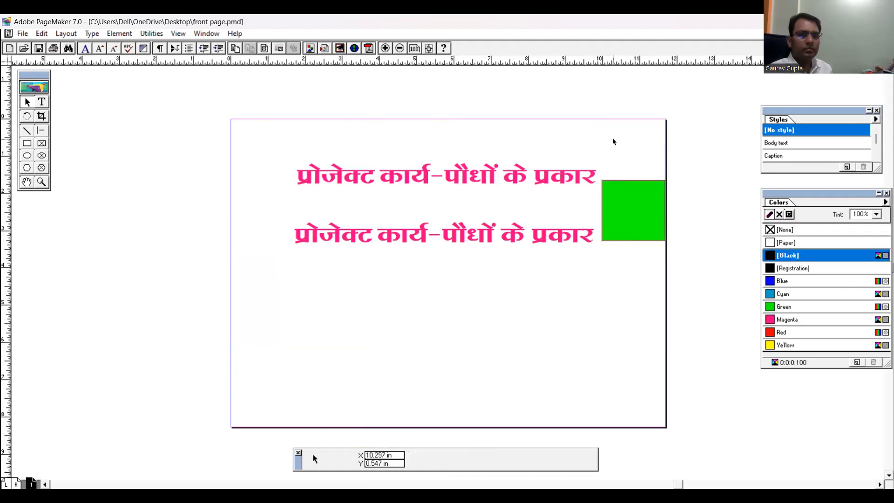
Move the remaining green square into the page's upper-left corner and shrink it to about 0.72 by 0.36 inches
click(644, 206)
drag(643, 202, 272, 148)
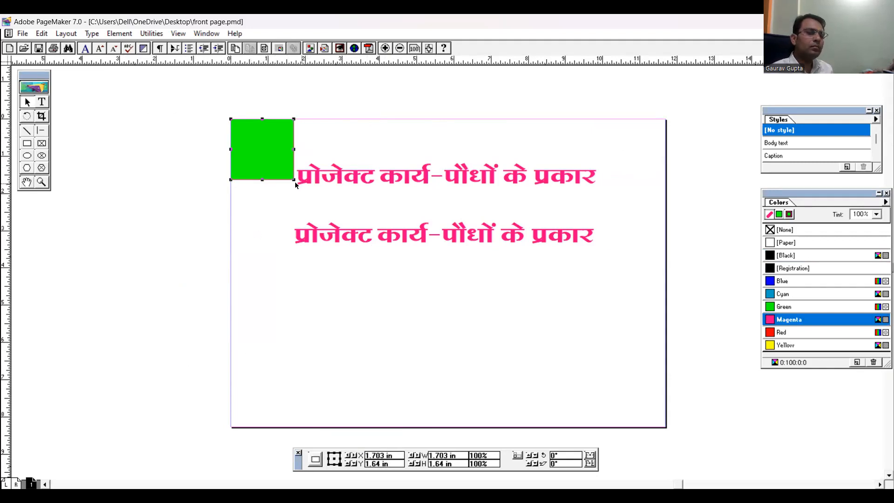
drag(293, 179, 257, 132)
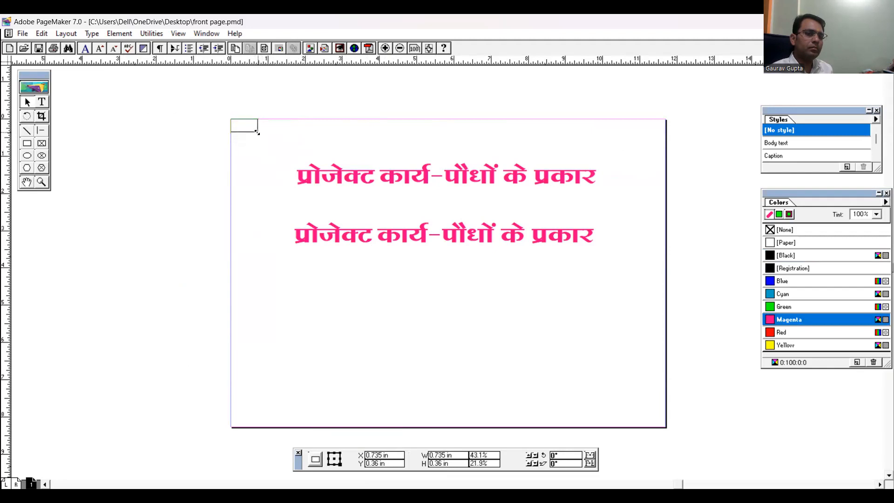
Set the green rectangle's width to 1 inch and realign it with the page's upper-left corner
click(42, 182)
drag(203, 95, 718, 303)
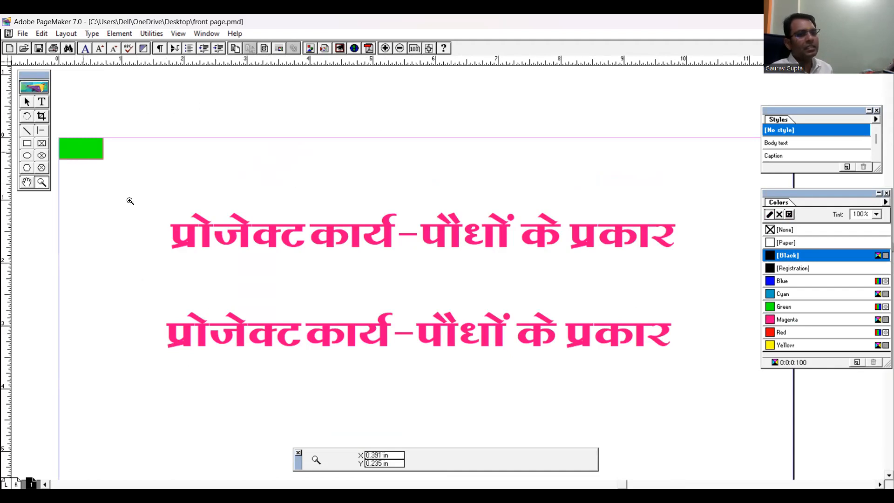
click(26, 102)
click(69, 146)
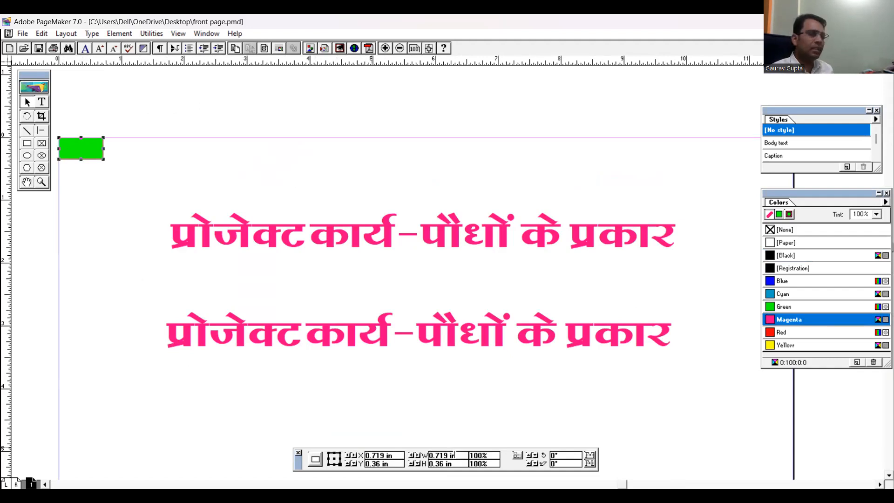
double_click(438, 454)
text(1)
key(Return)
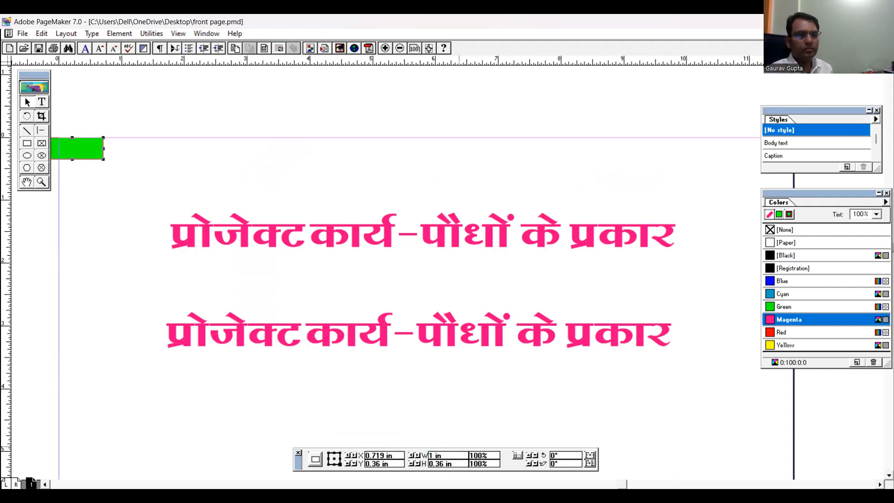
drag(74, 150, 84, 149)
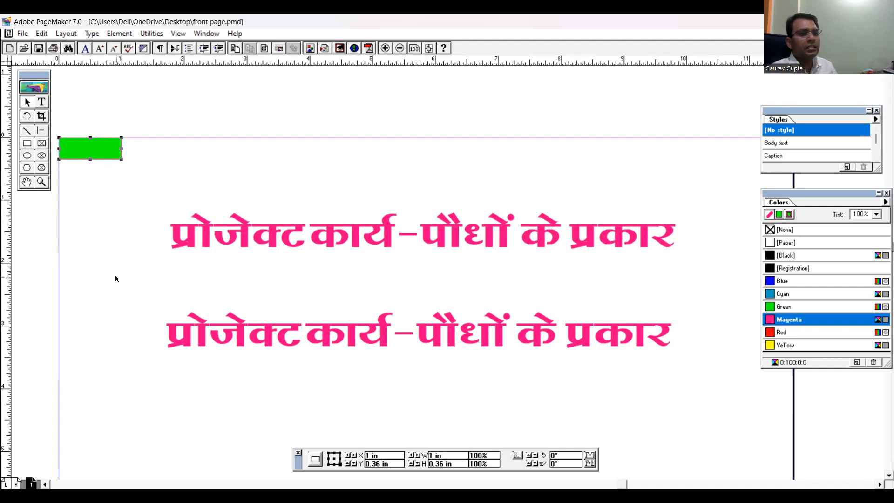
click(148, 92)
click(91, 158)
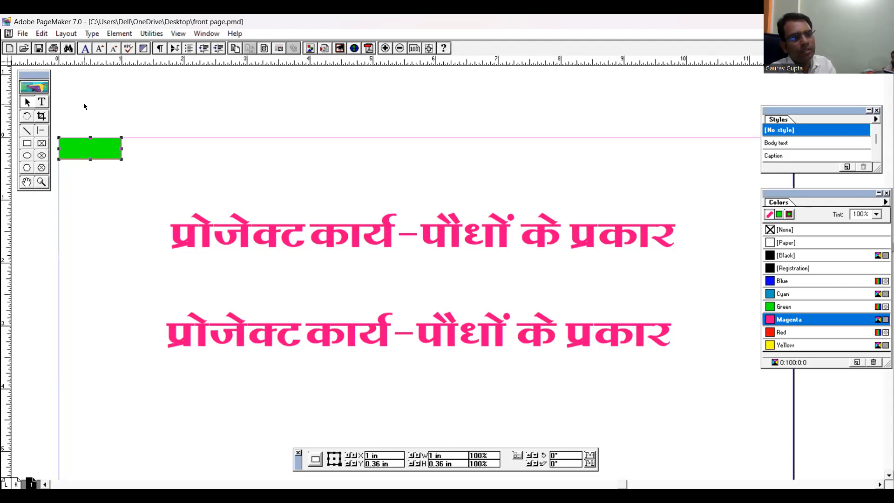
Paste 5 copies of the green rectangle with Paste Multiple, offset 1 inch horizontally and 0 inches vertically, and deselect the result
click(42, 34)
click(70, 150)
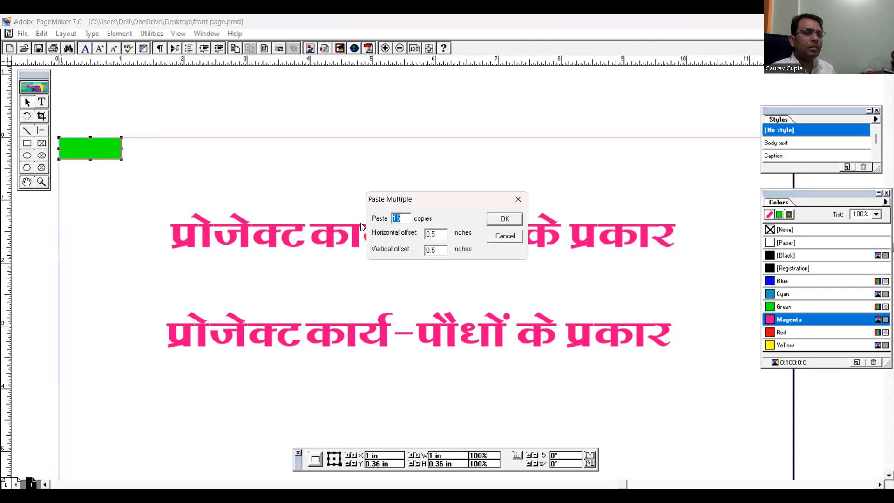
double_click(440, 233)
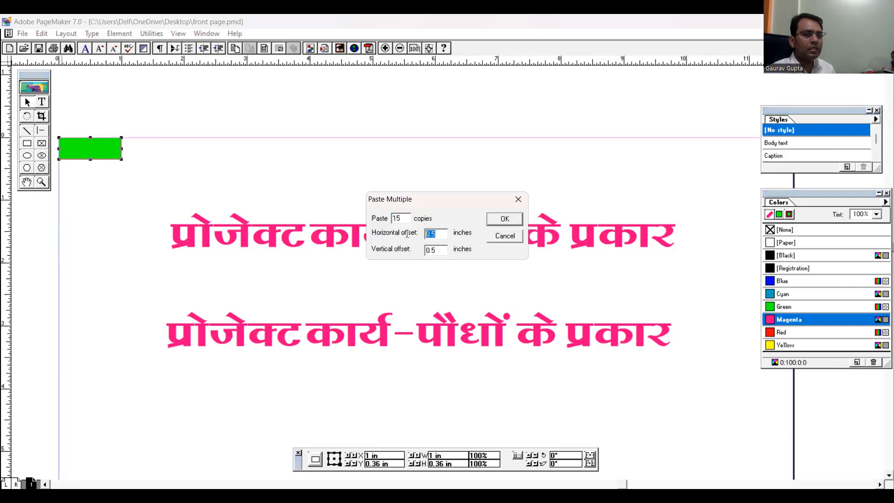
text(1)
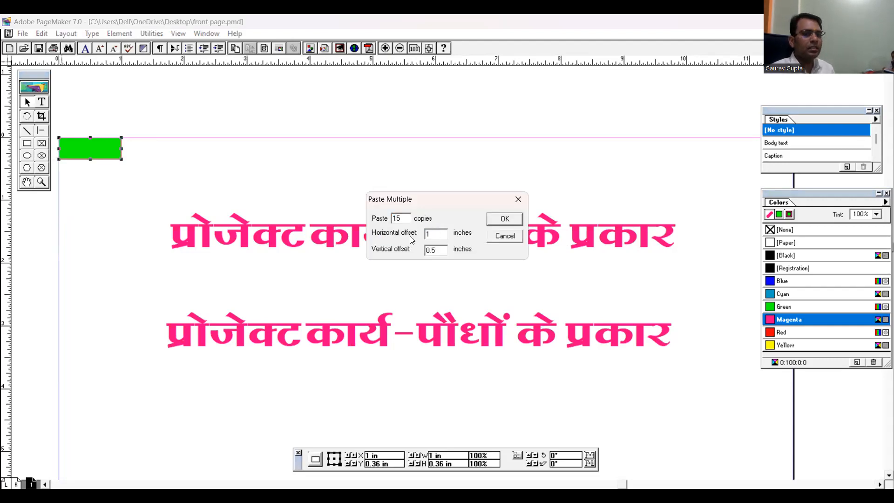
double_click(445, 250)
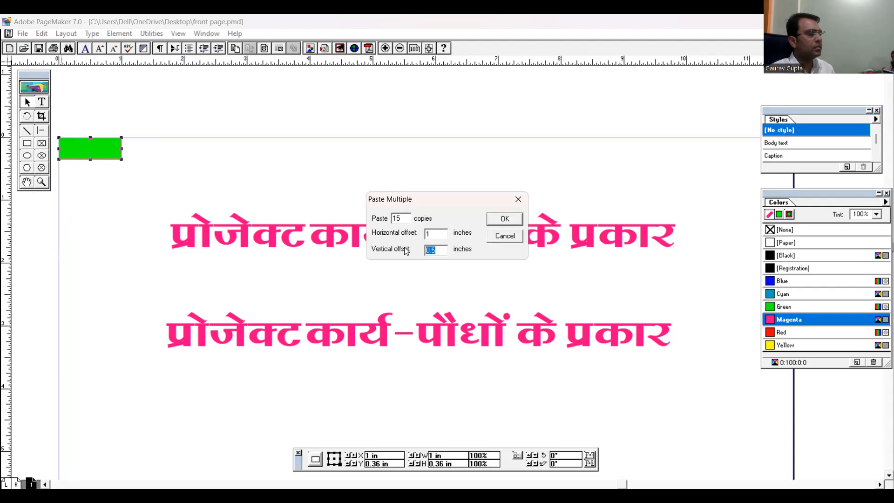
text(0)
drag(404, 218, 376, 218)
text(5)
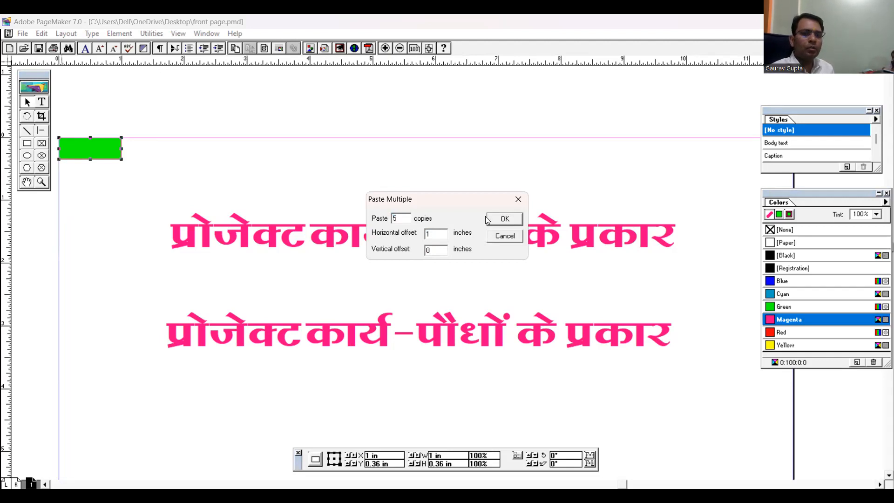
click(502, 224)
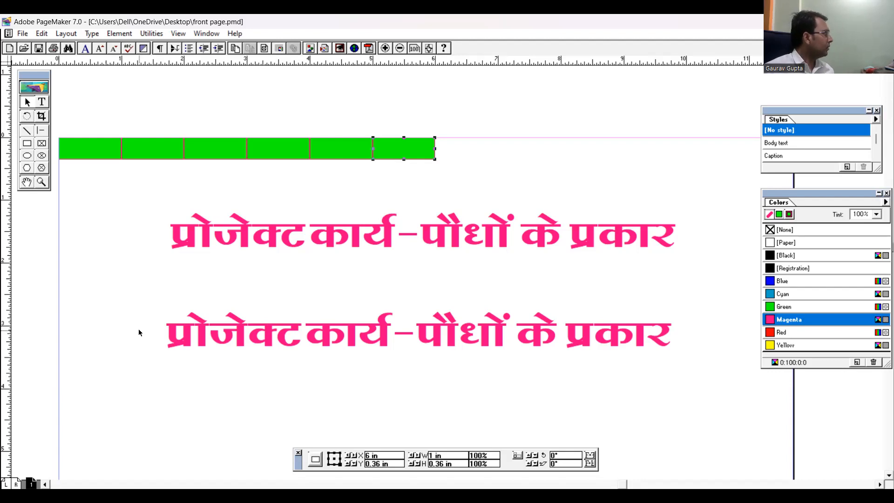
click(119, 111)
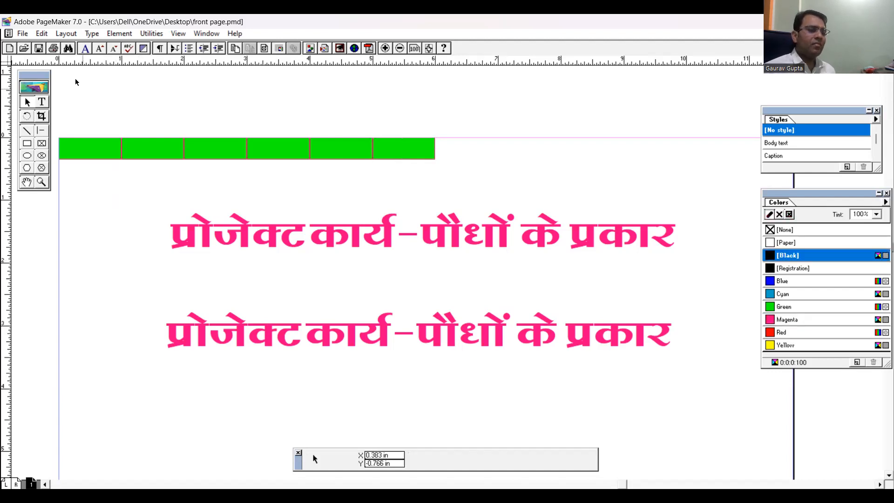
Insert a new Microsoft Office Word Document object into the front page
click(41, 34)
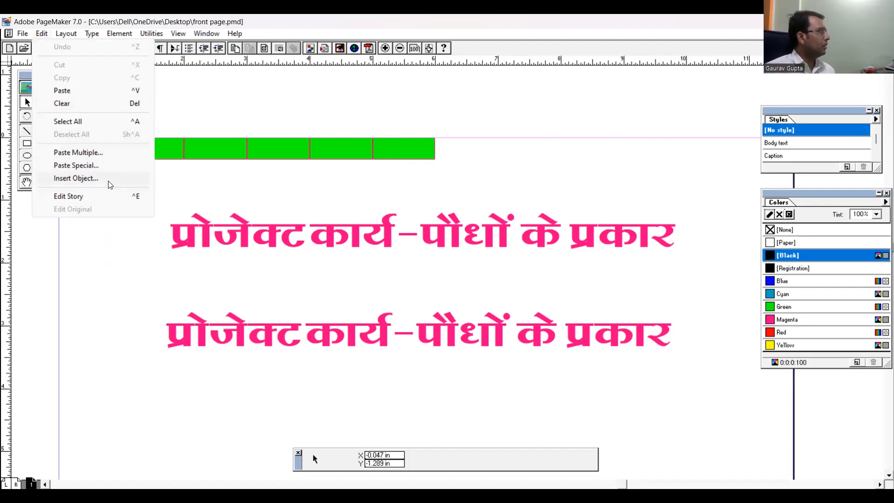
click(205, 95)
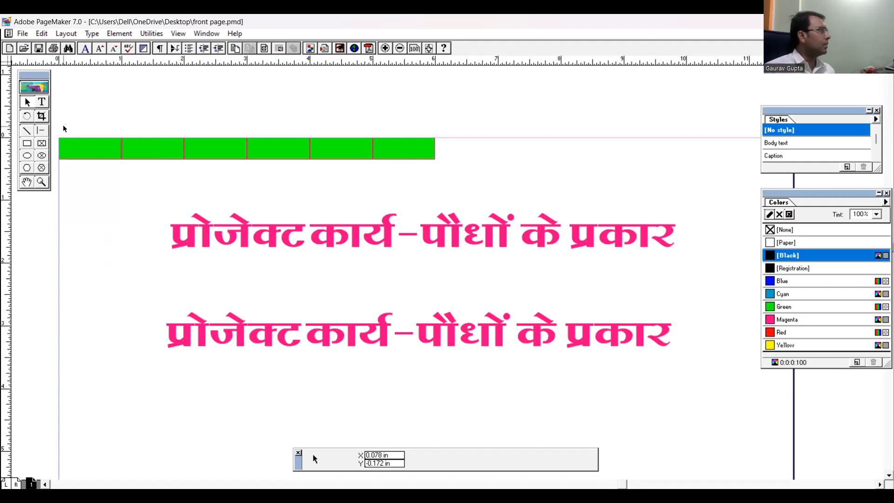
click(42, 34)
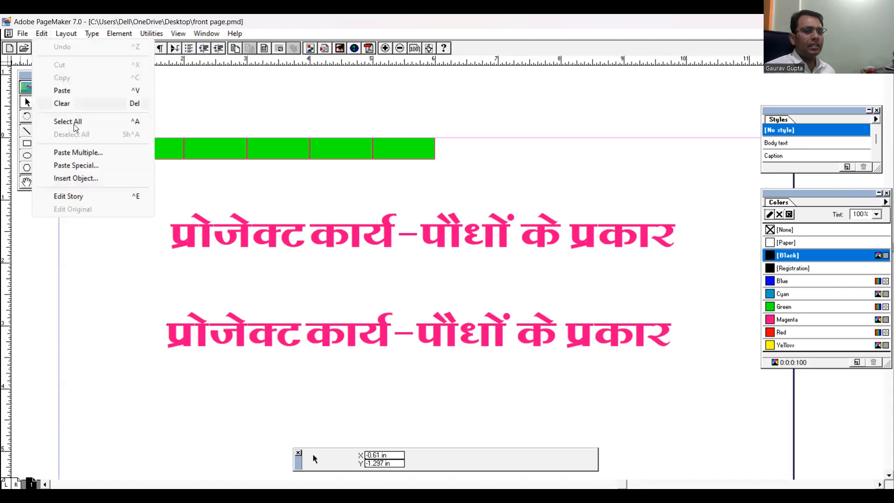
click(74, 177)
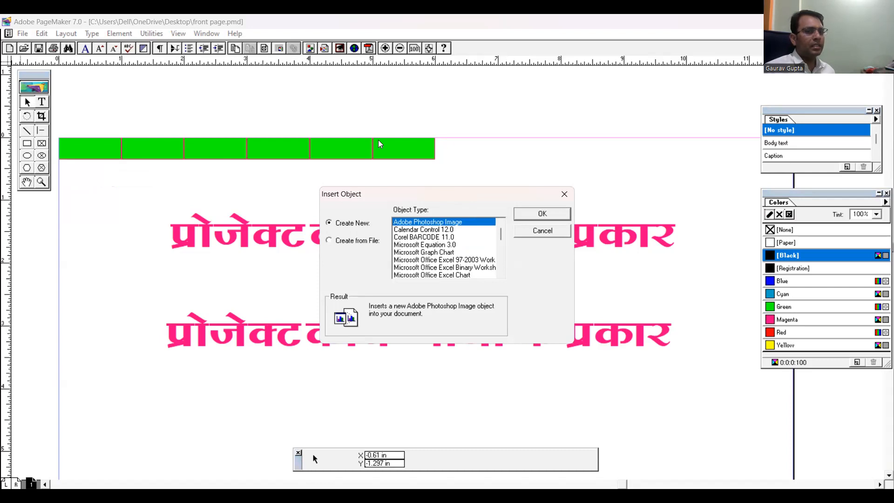
drag(378, 140, 378, 140)
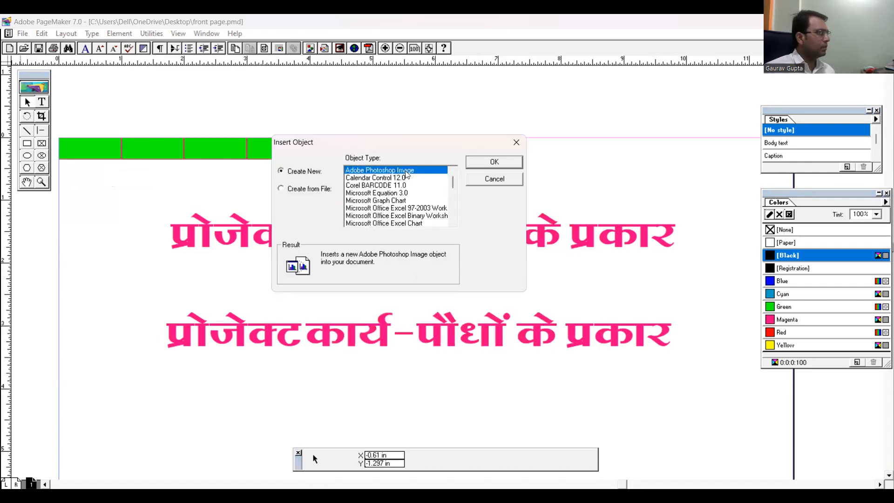
key(Down)
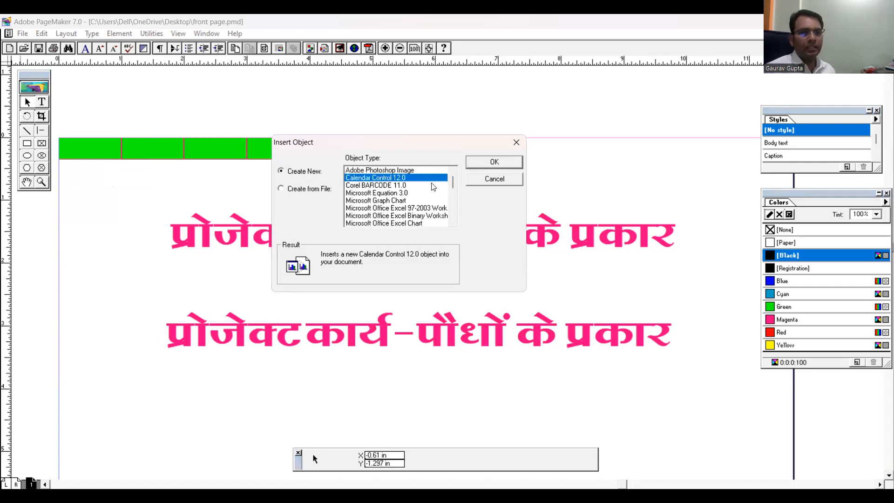
key(Down)
key(Down)
key(Down)
key(Down)
key(Down)
key(Down)
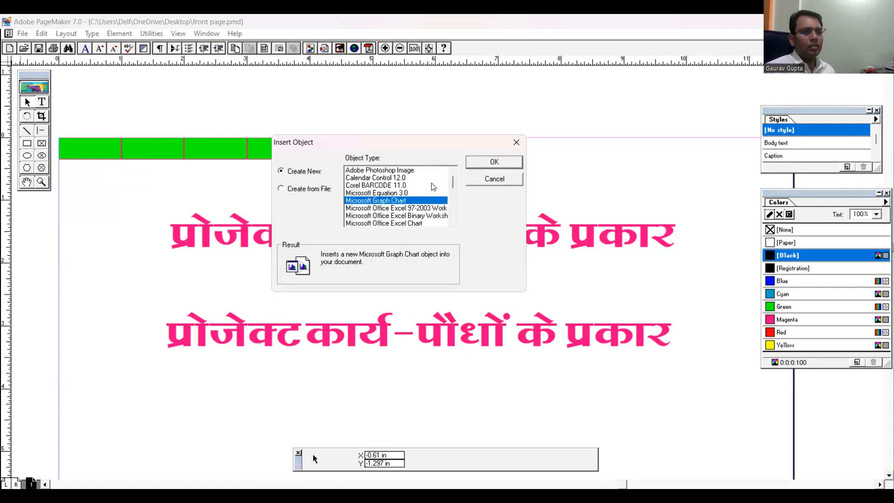
key(Down)
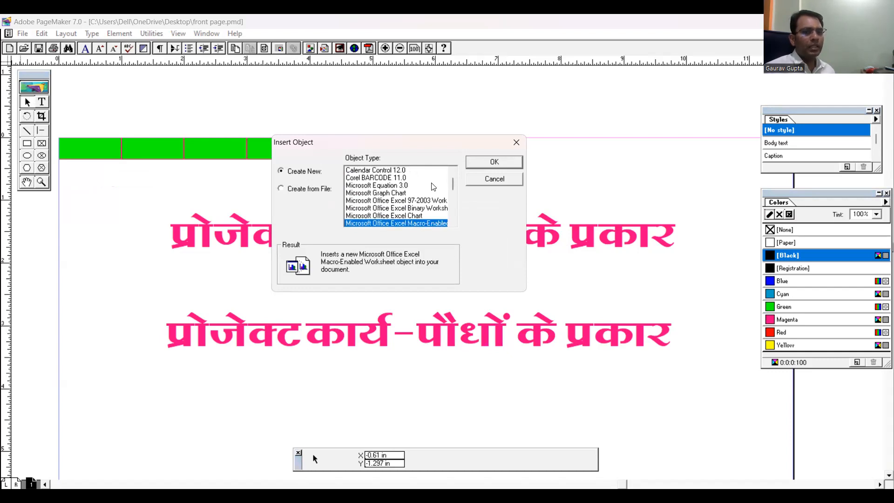
key(Up)
key(Up)
key(Up)
key(Down)
key(Down)
key(Down)
key(Down)
key(Down)
key(Down)
key(Down)
key(Down)
key(Down)
key(Down)
key(Down)
key(Down)
key(Up)
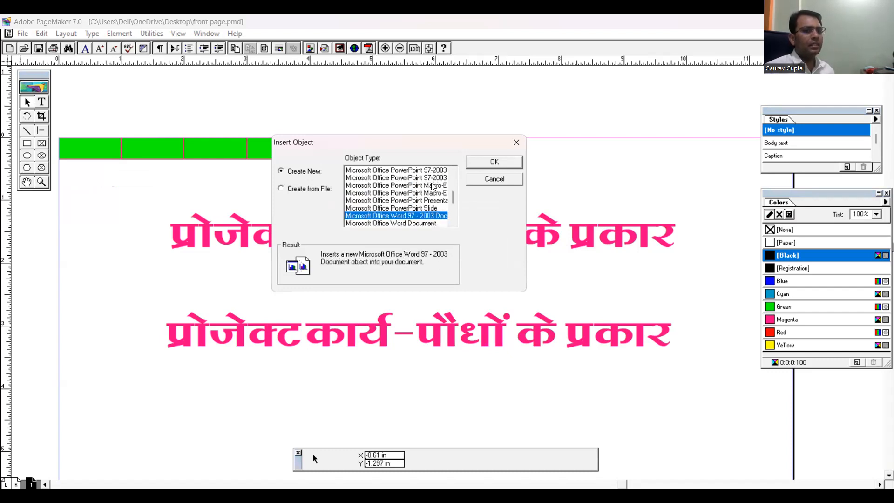
key(Down)
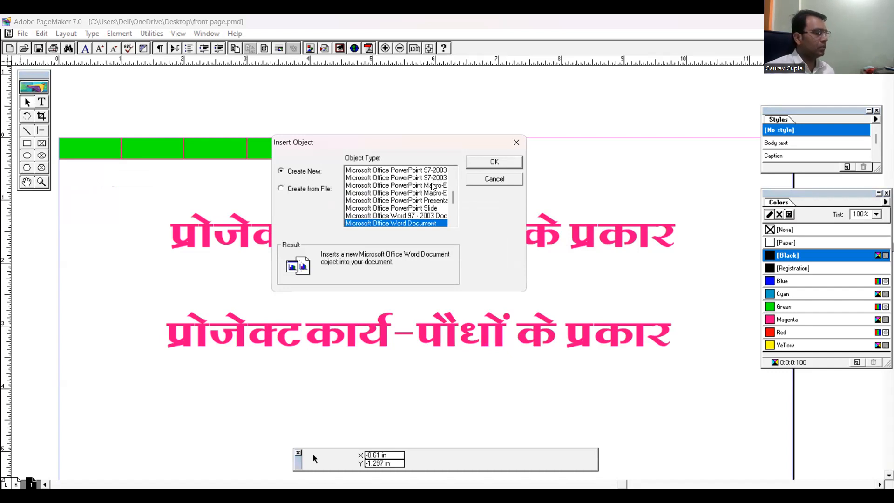
key(Return)
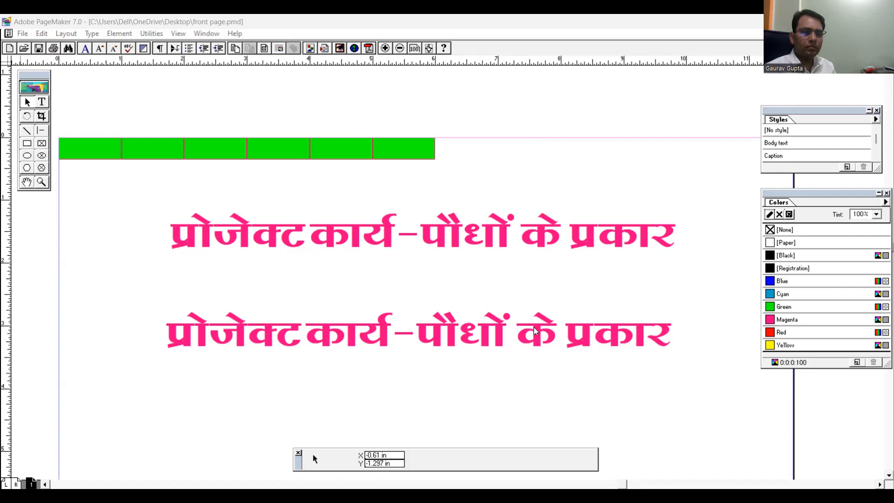
Paste the arched black Hindi lettering and move it to the middle of the page, over the magenta titles
key(ctrl+a)
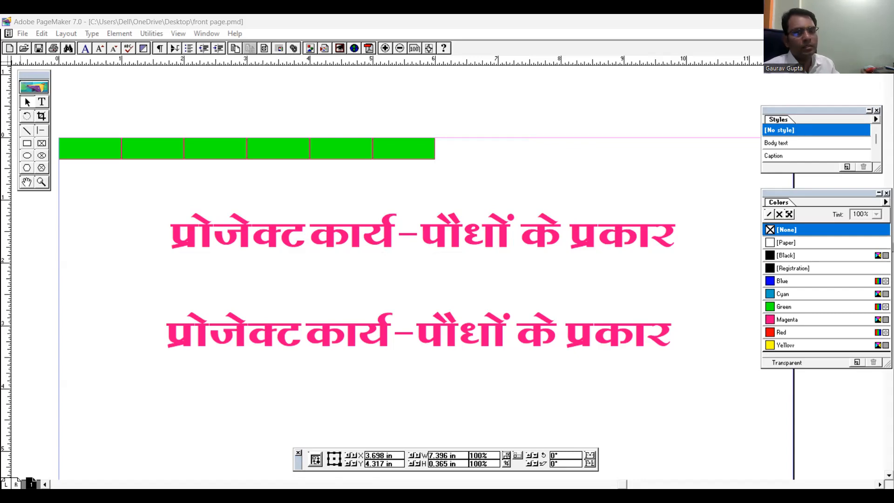
key(ctrl+v)
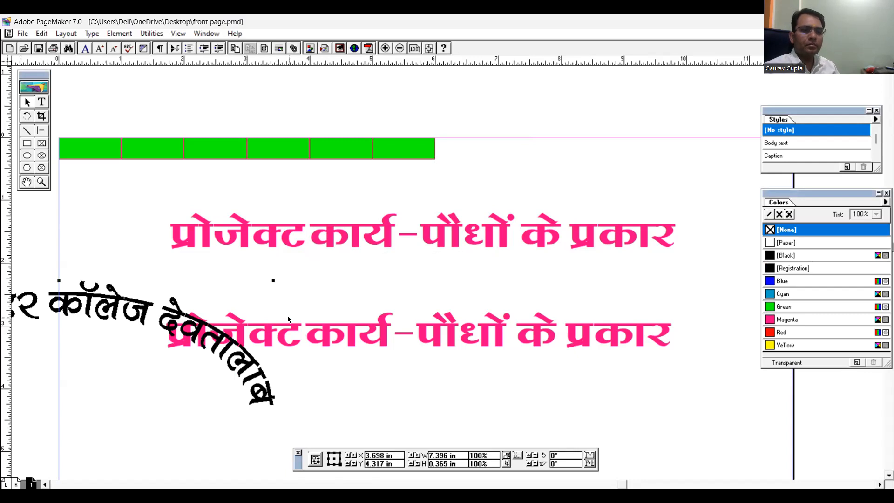
drag(106, 311, 485, 280)
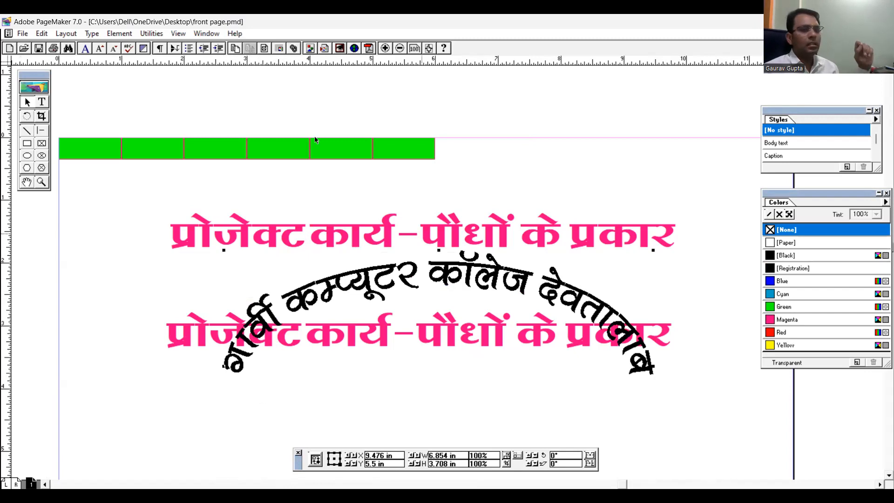
Insert another new object of type Microsoft Office Word Document and open it in Word
click(42, 34)
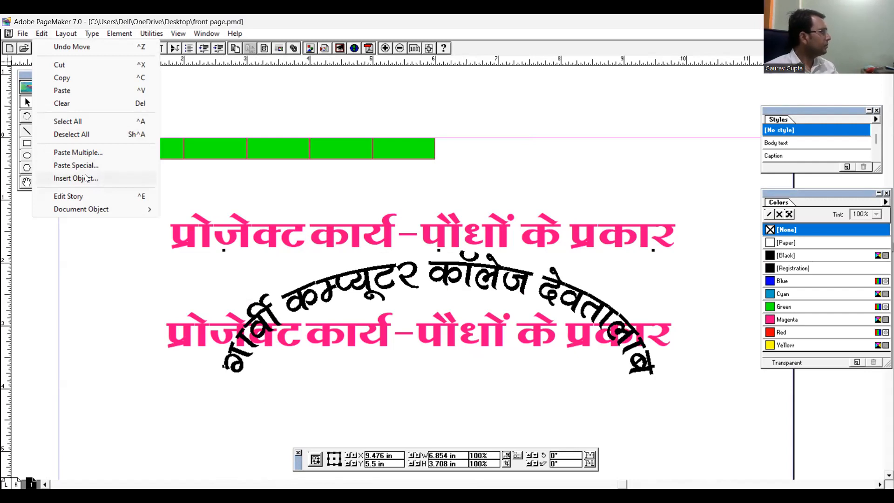
click(85, 178)
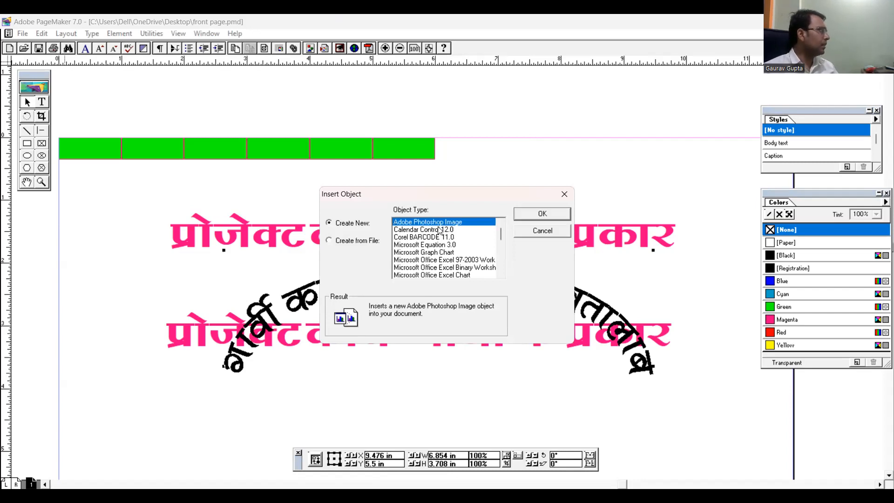
key(Down)
key(Down)
key(Down)
key(Down)
key(Down)
key(Down)
key(Down)
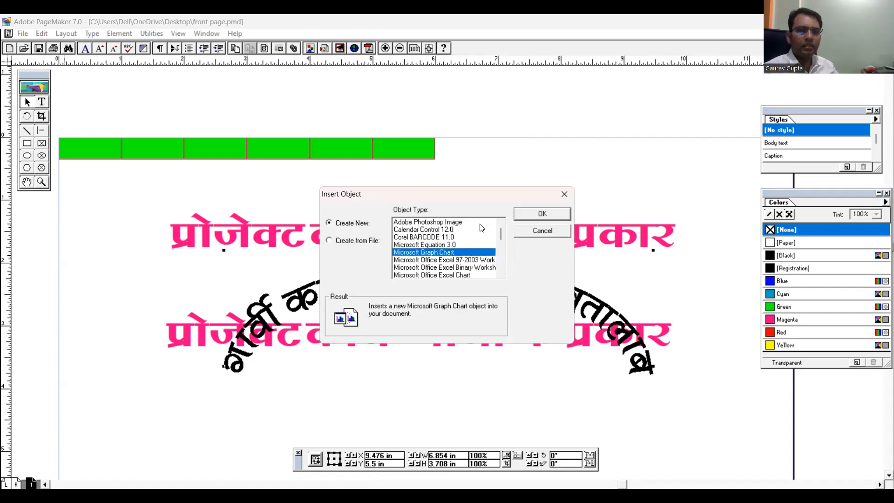
key(Down)
key(Down)
key(Down)
key(Down)
key(Down)
key(Down)
key(Down)
key(Down)
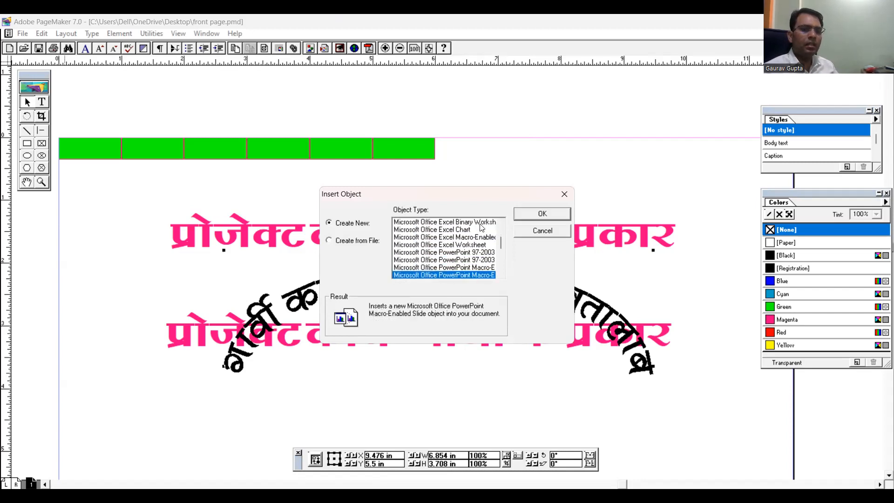
key(Down)
key(Down)
key(Up)
key(Down)
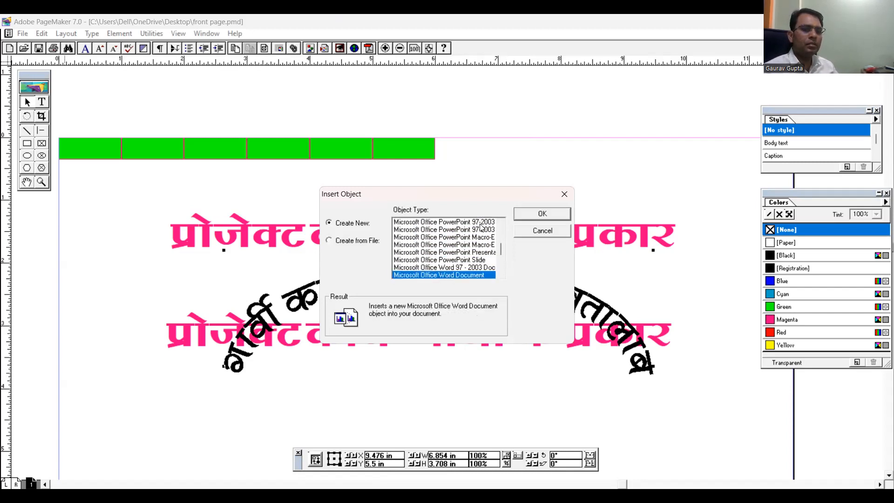
key(Return)
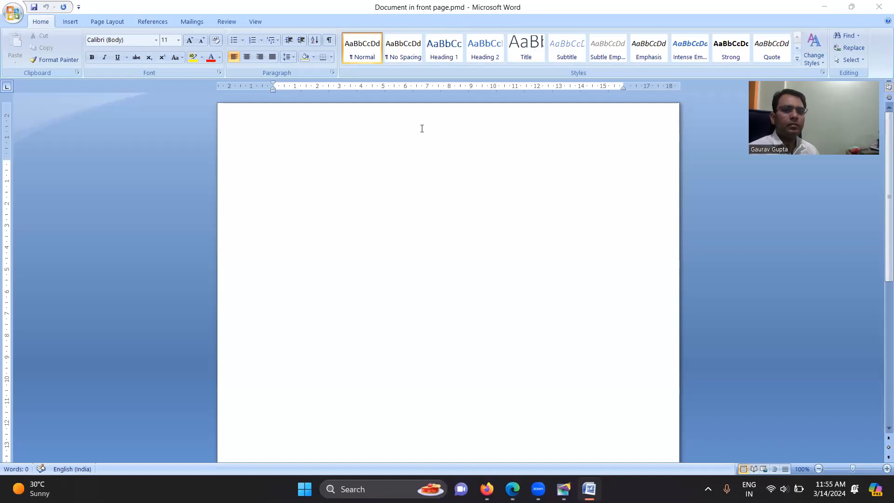
Start a WordArt in the black arched style in the first row and set its font to Kruti Dev 050
click(77, 25)
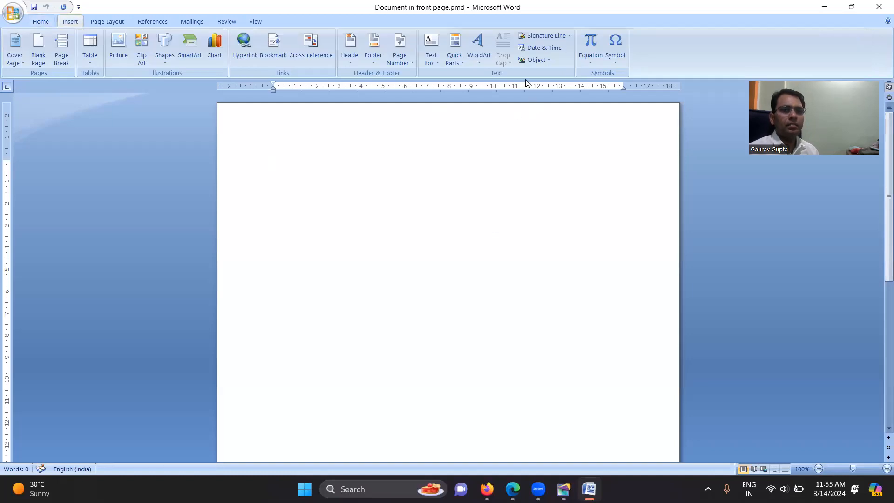
click(477, 56)
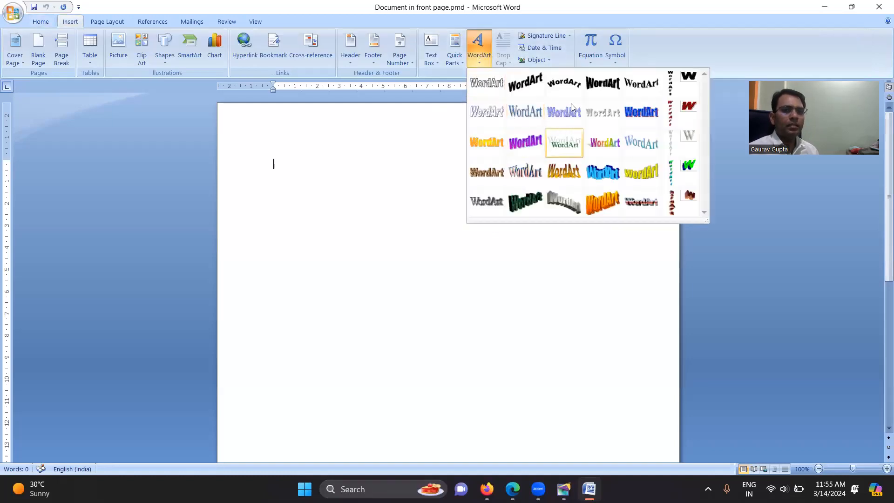
click(564, 83)
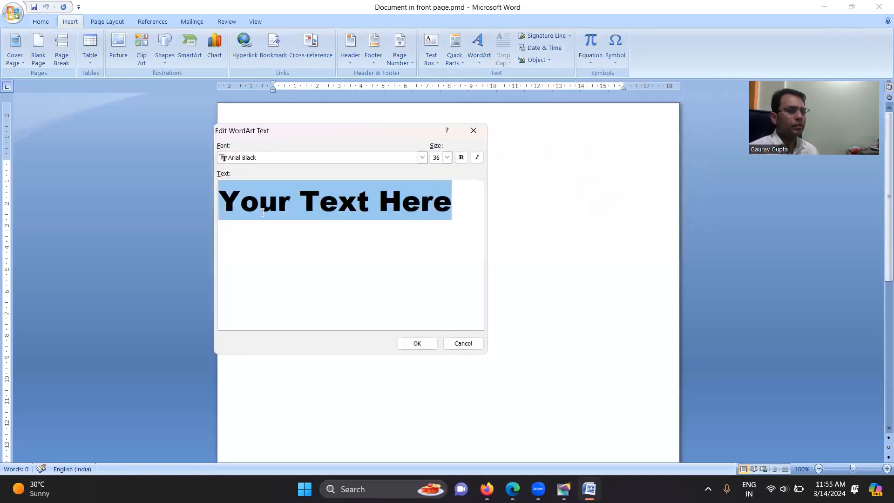
click(422, 157)
scroll(289, 209, down, 15)
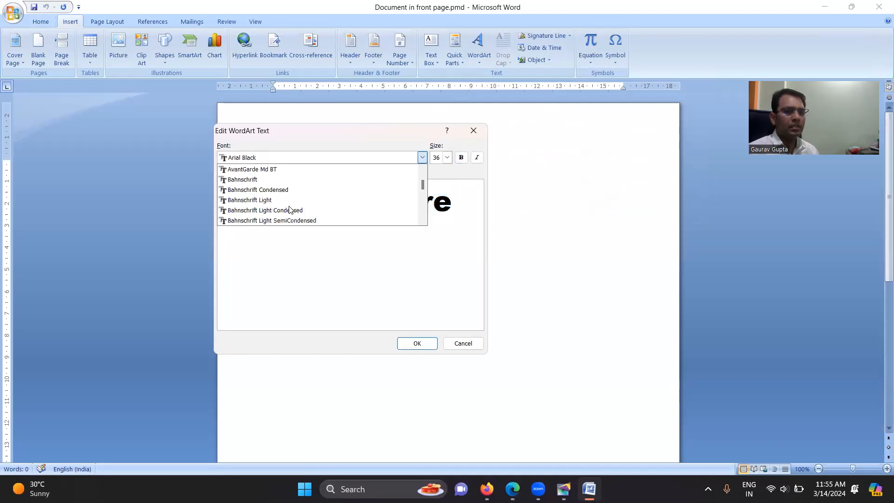
scroll(289, 218, down, 7)
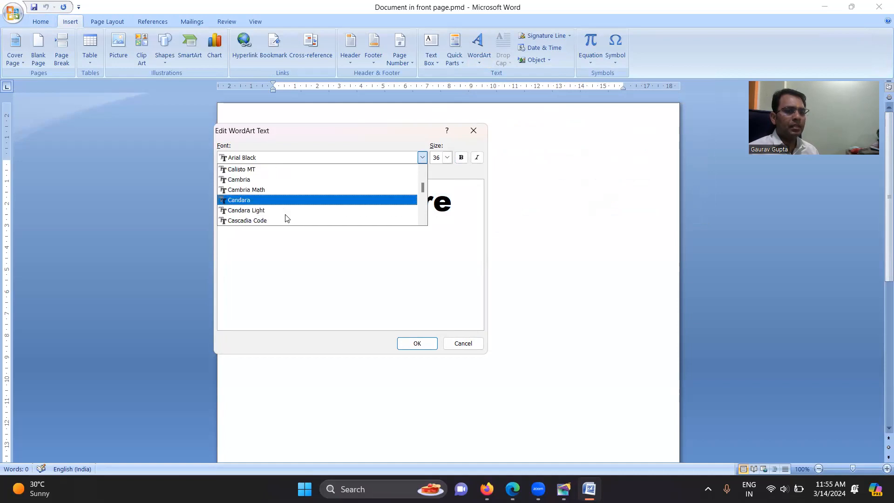
scroll(285, 219, down, 20)
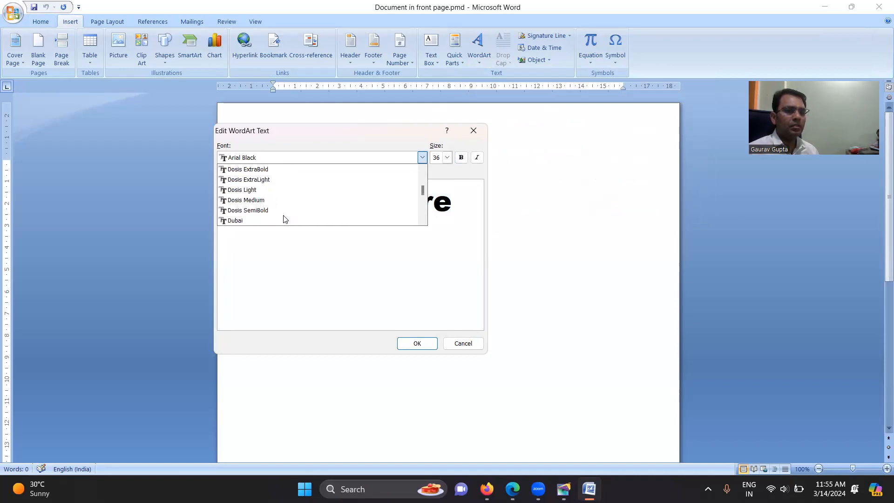
scroll(257, 211, down, 15)
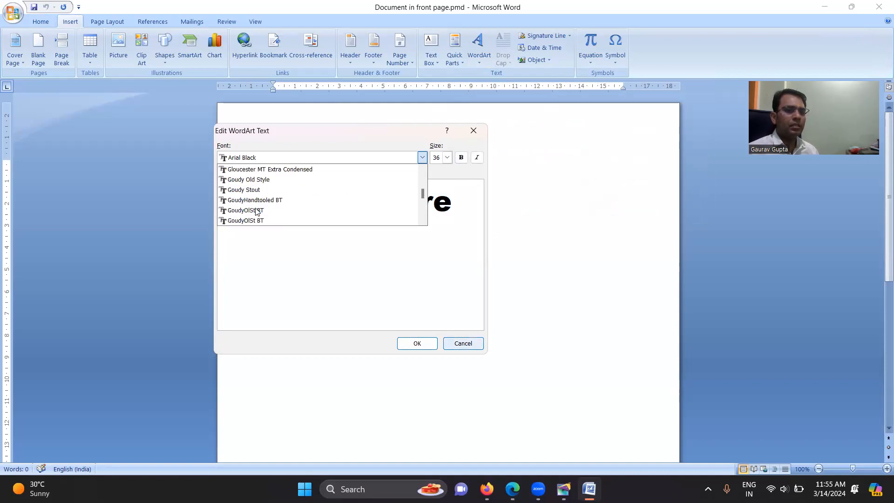
click(256, 210)
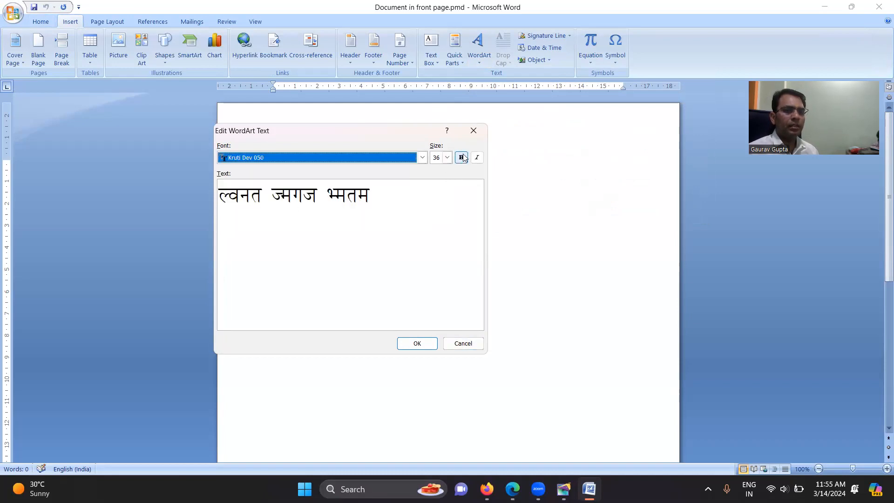
Replace the placeholder WordArt text with सरदार बल्लभ भाई पटेल
click(461, 158)
click(461, 158)
drag(398, 191, 203, 191)
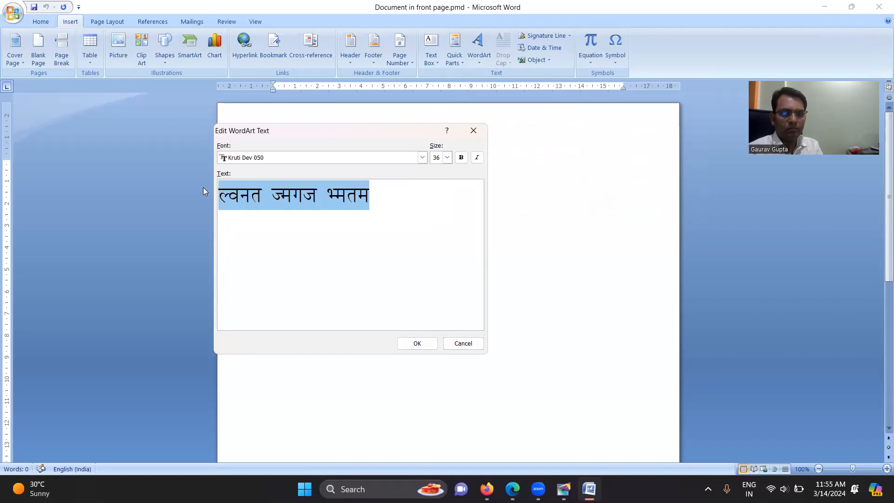
text(ljnj)
key(BackSpace)
text(kj cYyHk HkkbZ iVsy)
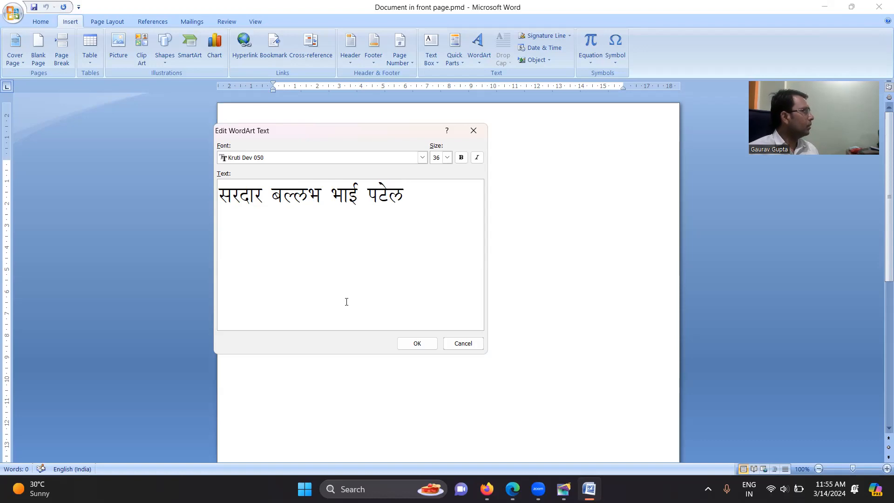
text( dkWys)
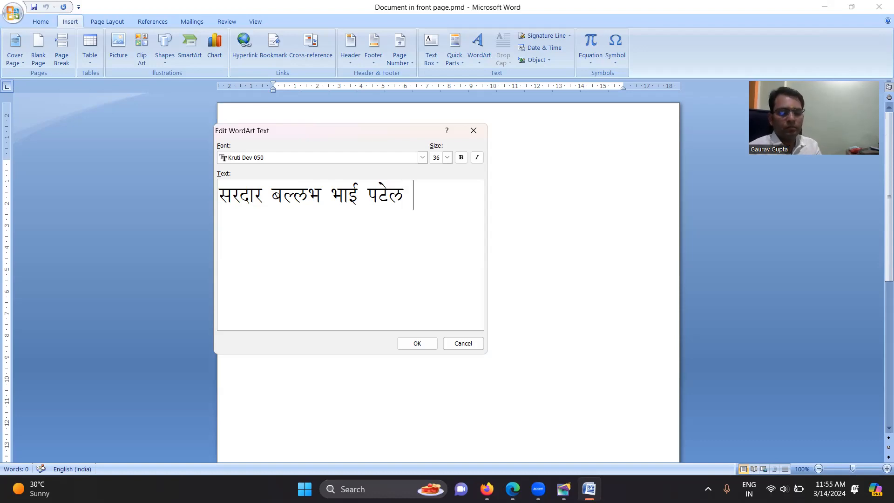
text(t nsokykc)
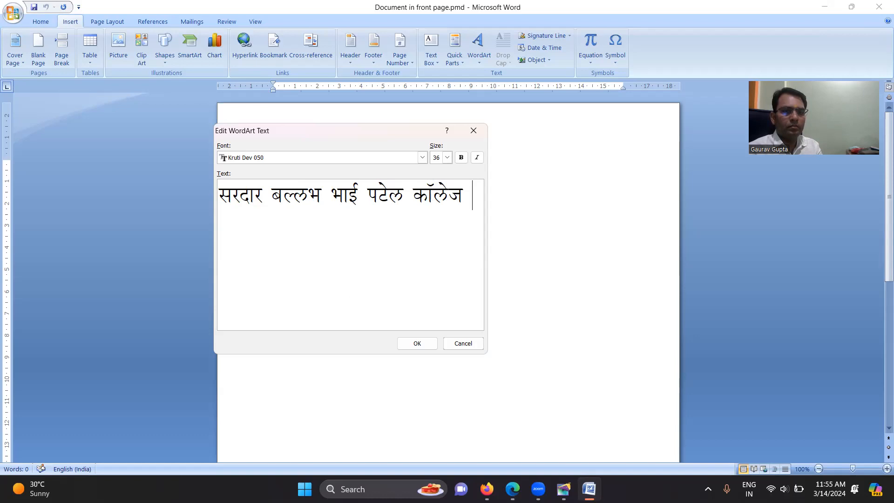
Complete the WordArt text by adding कॉलेज देवतालाब after पटेल
key(BackSpace)
key(BackSpace)
key(BackSpace)
key(BackSpace)
text(rkykc)
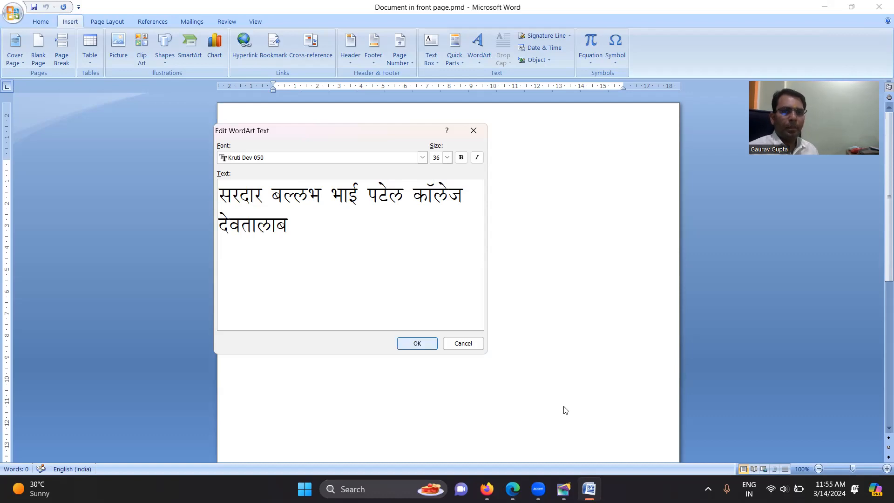
Insert the WordArt, stretch it downward into a tall arch, and return to PageMaker with the object embedded
click(411, 344)
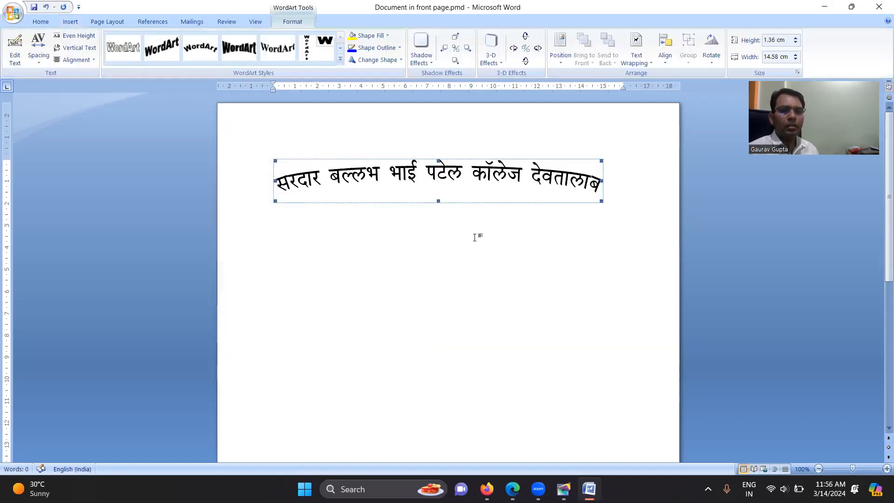
drag(438, 201, 444, 365)
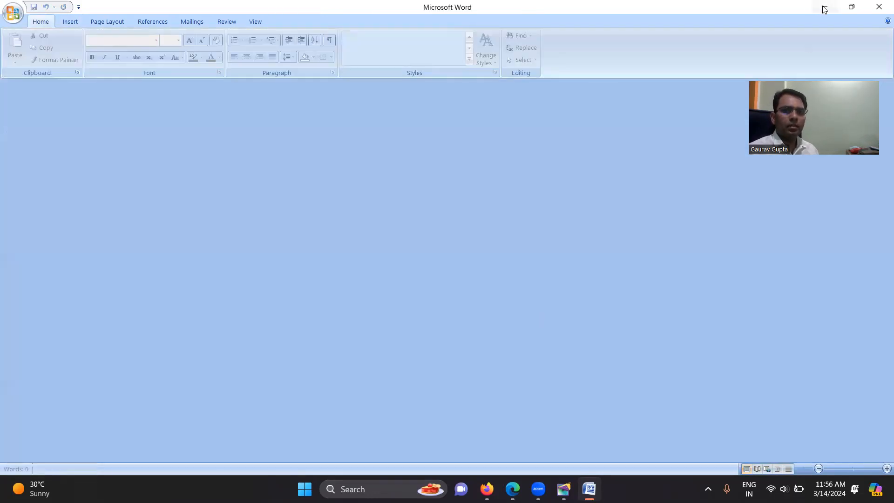
click(824, 8)
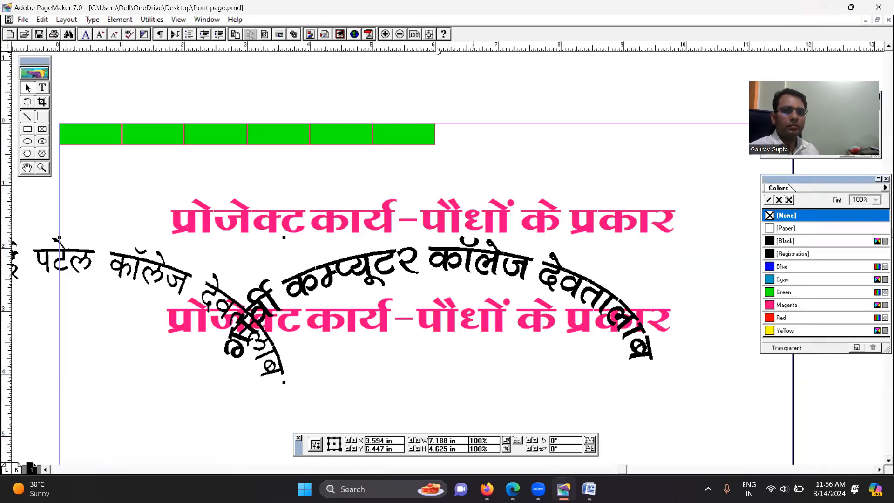
Move the सरदार बल्लभ भाई पटेल arch onto the page, above the गार्वी कम्प्यूटर arch
click(424, 185)
click(576, 136)
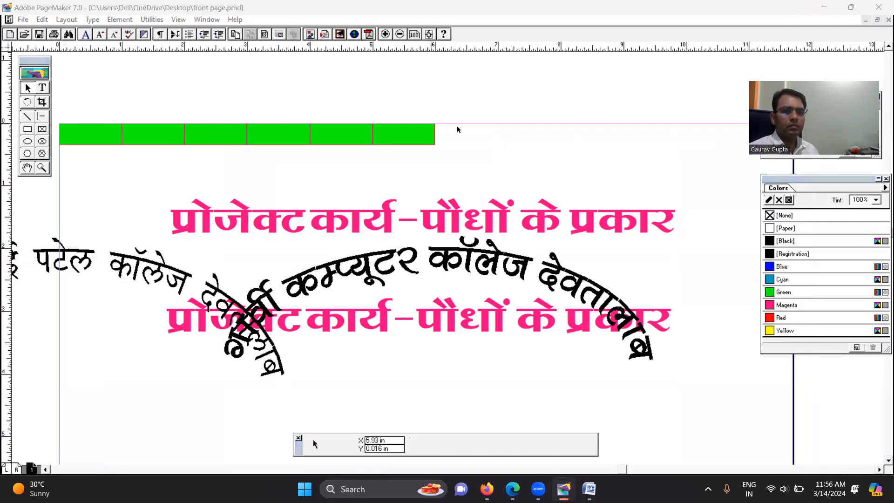
click(437, 328)
drag(135, 274, 488, 189)
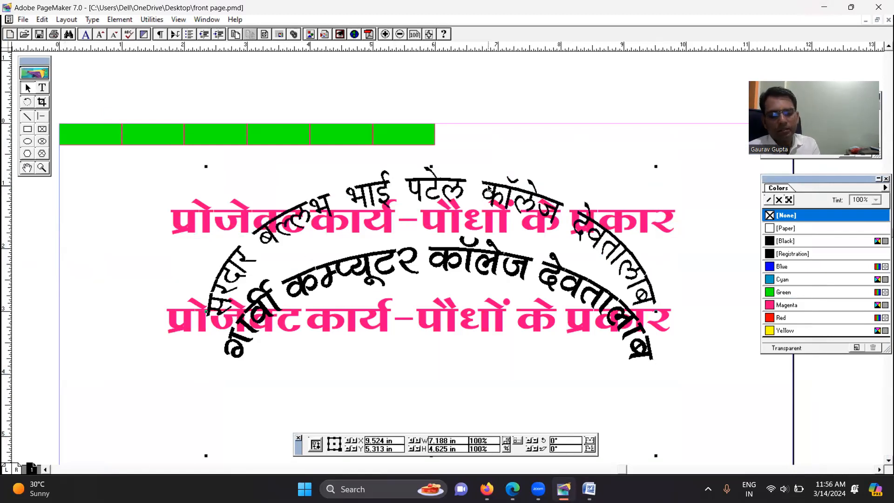
Move the सरदार बल्लभ भाई पटेल arch out to the pasteboard and the गार्वी कम्प्यूटर arch just below the green border strip
key(ctrl+0)
drag(446, 148, 69, 374)
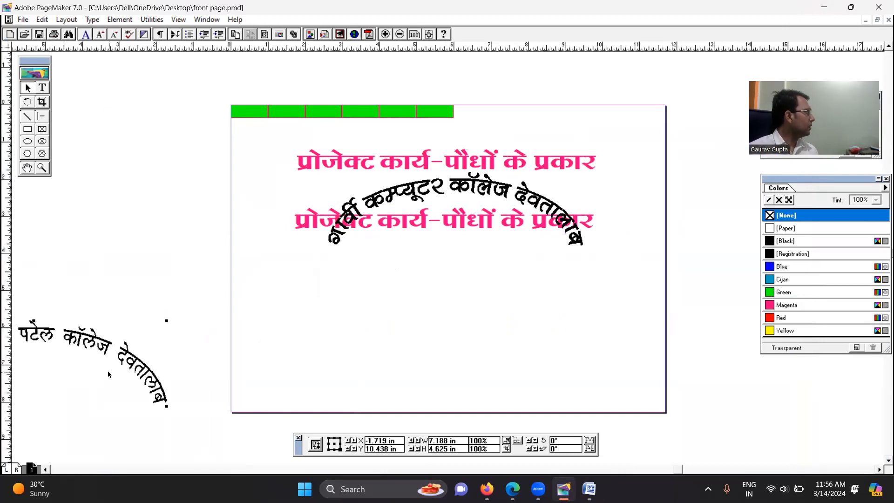
drag(420, 196, 336, 146)
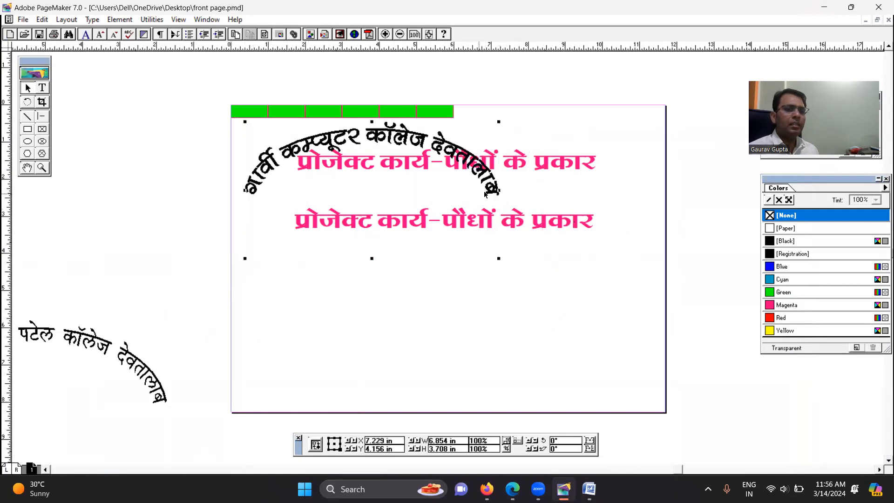
Move both magenta titles to the lower part of the page and select the गार्वी कम्प्यूटर arch
drag(473, 227, 503, 367)
drag(588, 168, 561, 360)
click(469, 168)
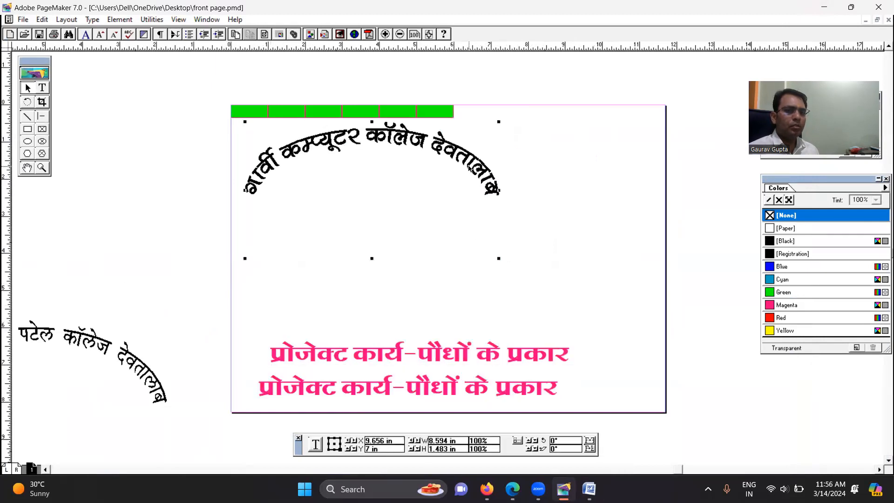
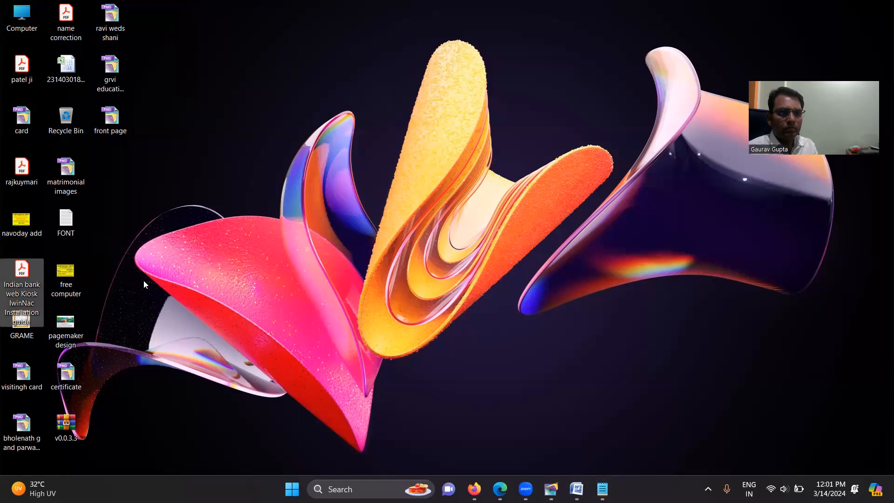
Open the Screenshots folder inside Pictures in File Explorer
double_click(33, 14)
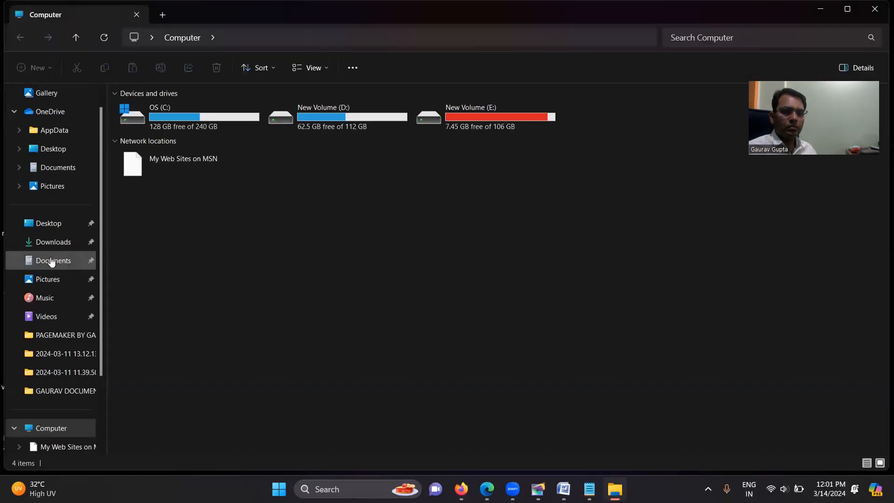
click(57, 175)
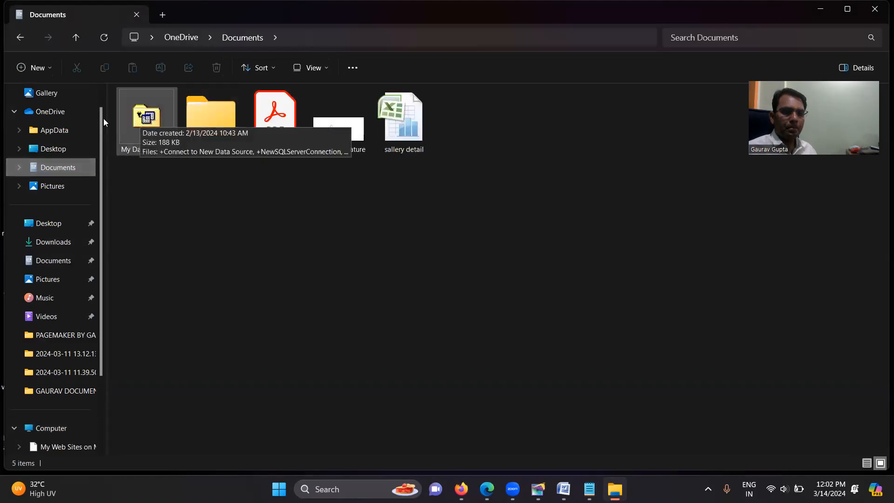
click(62, 279)
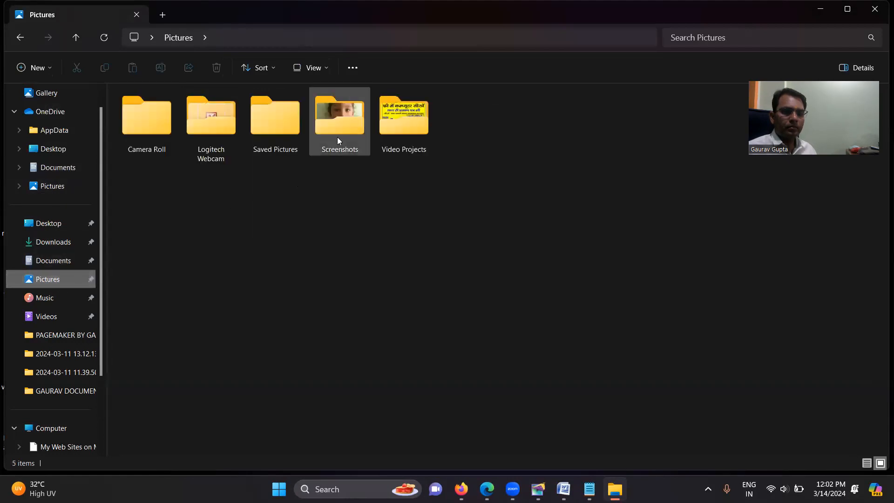
double_click(340, 108)
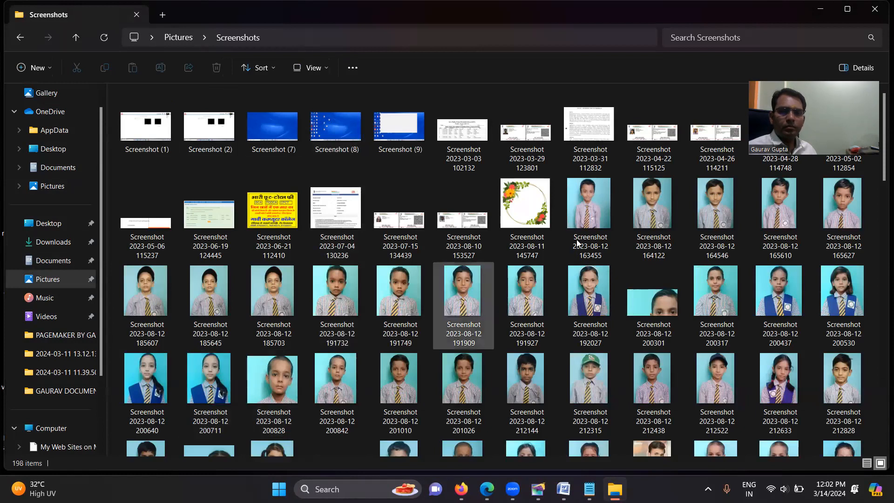
Find Screenshot 2023-12-03 144223.png and bring it into the PageMaker front page, including a complete copy in the publication
click(526, 207)
scroll(664, 358, down, 3)
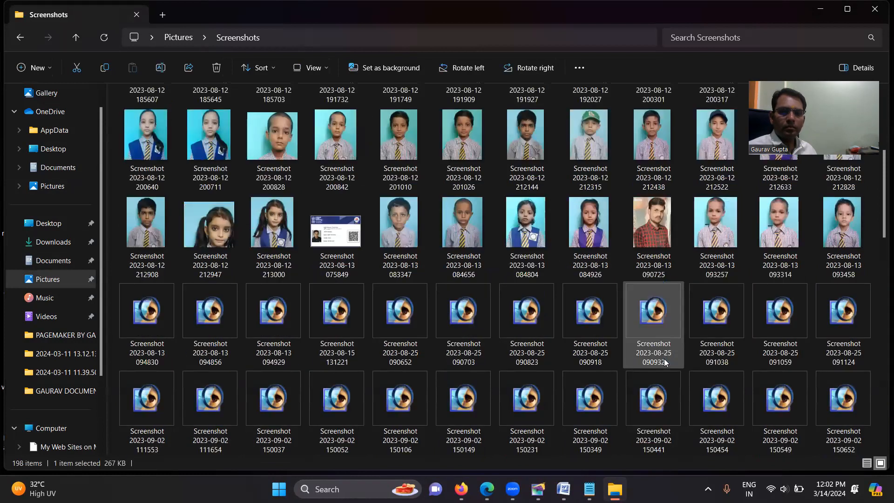
scroll(619, 343, down, 5)
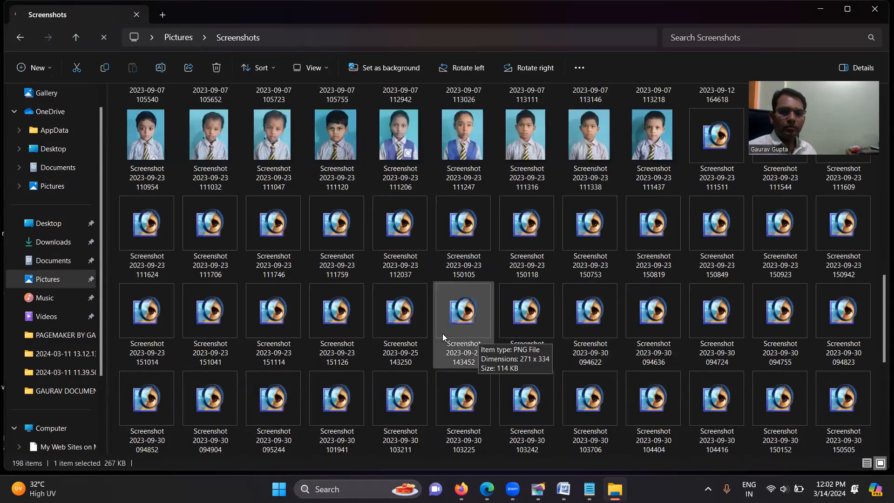
scroll(381, 329, down, 4)
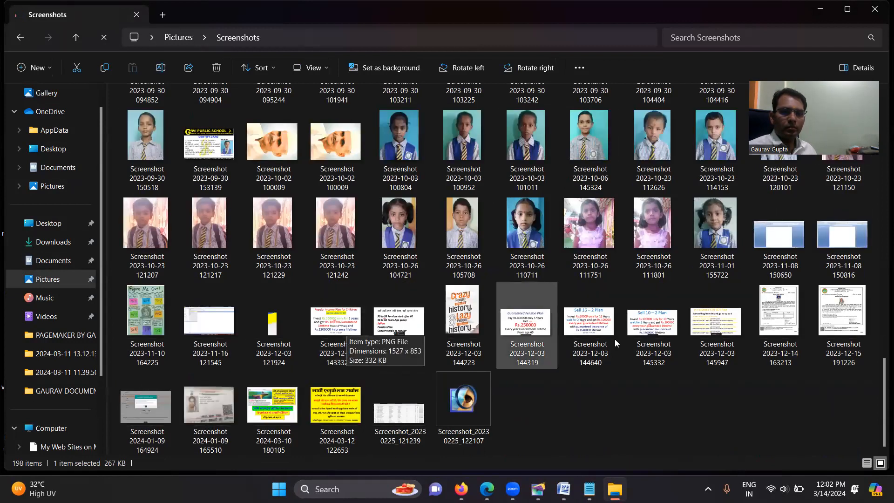
click(468, 301)
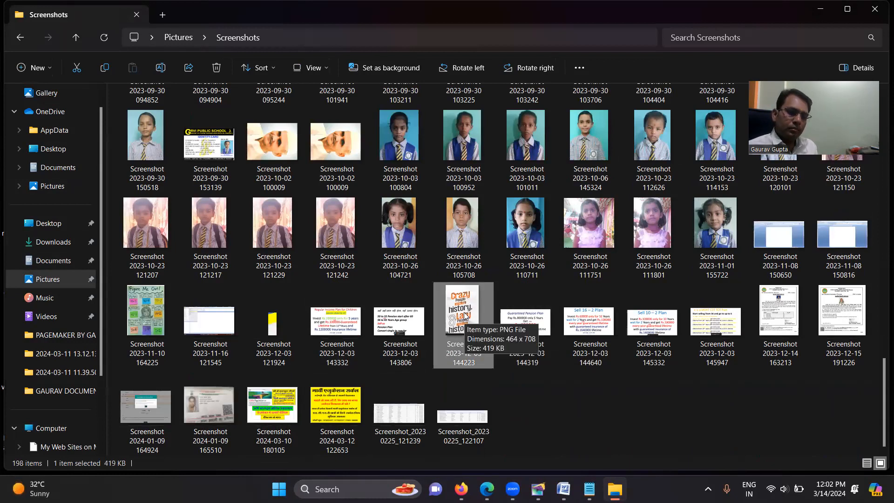
drag(466, 315, 322, 281)
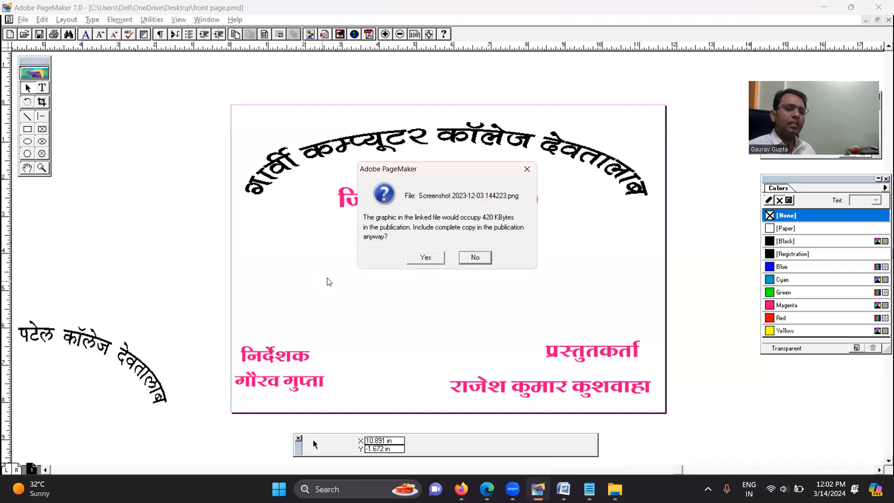
click(419, 257)
Position the quote picture below the जिला रीवा line and resize it to about 5.67 in wide and 4.14 in high
drag(388, 363, 385, 286)
drag(461, 204, 376, 317)
drag(358, 364, 413, 263)
drag(438, 322, 469, 368)
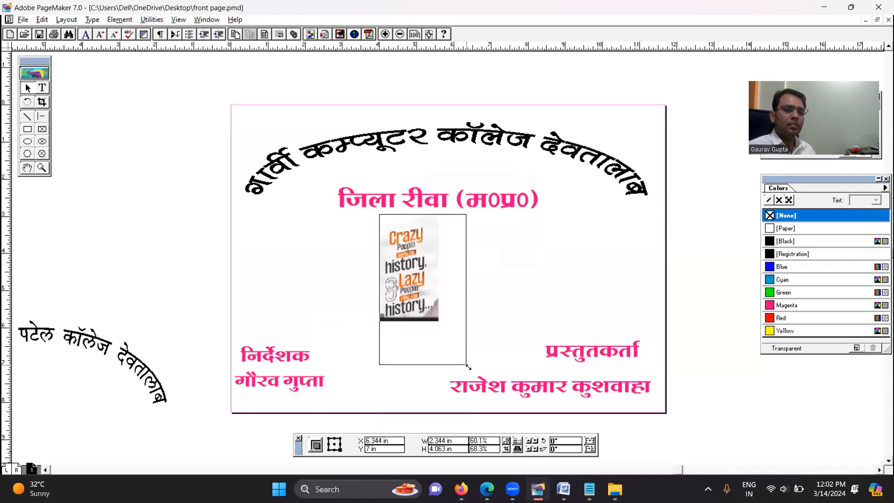
drag(380, 291, 331, 273)
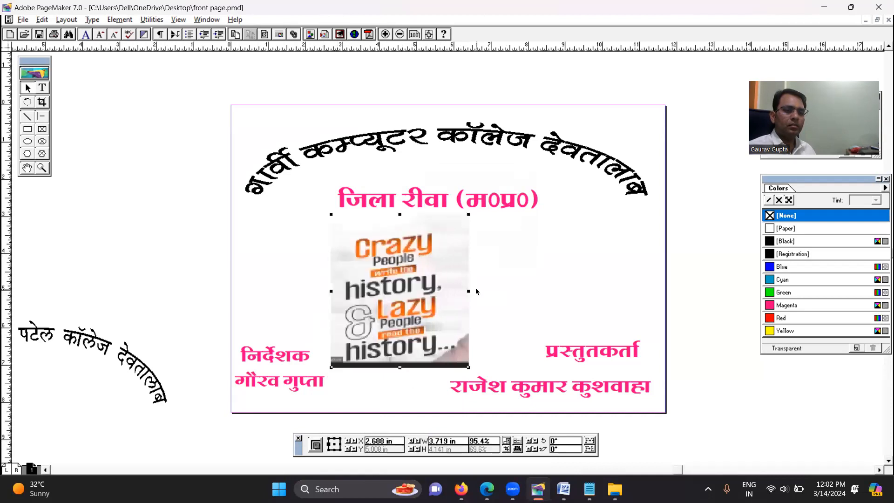
drag(470, 291, 540, 293)
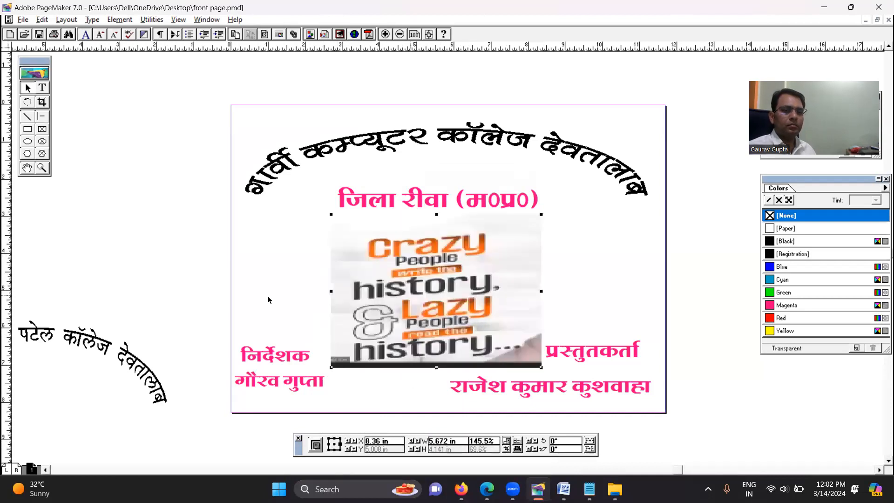
click(138, 211)
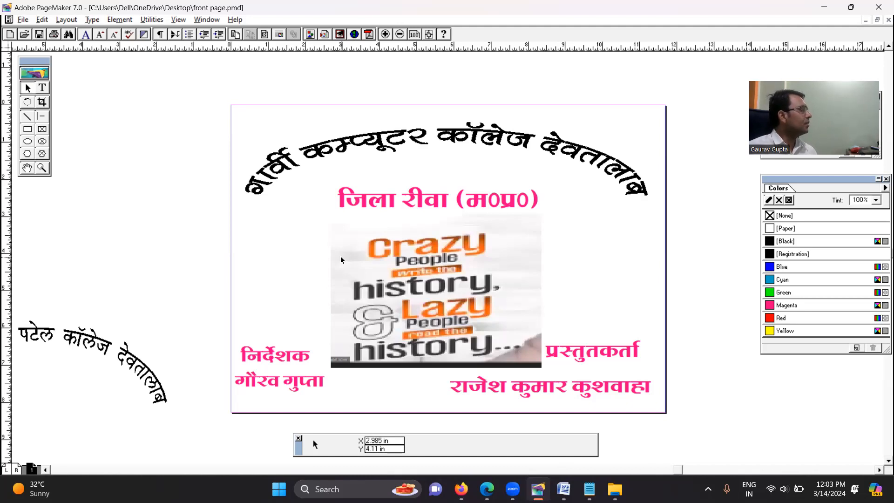
Nudge the quote picture slightly upward towards the जिला रीवा line
click(443, 296)
key(Up)
key(Up)
key(Up)
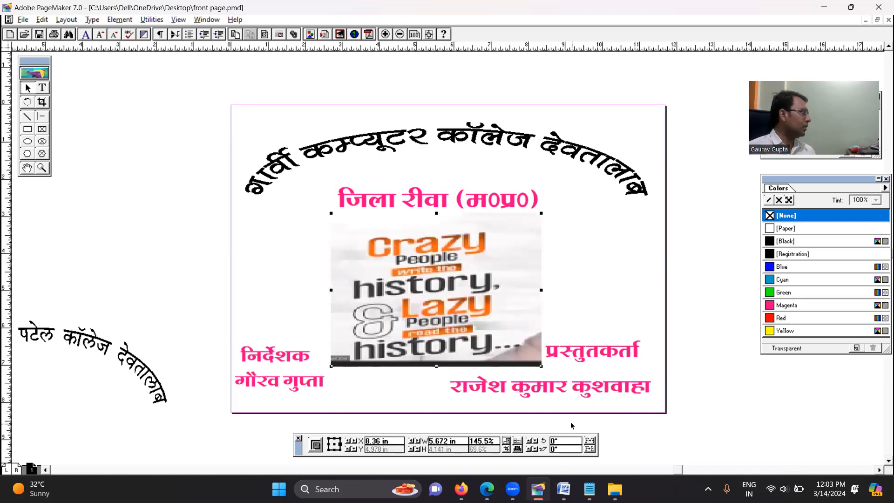
Delete the leftover पटेल कॉलेज देवतालाब arch from the pasteboard
click(70, 197)
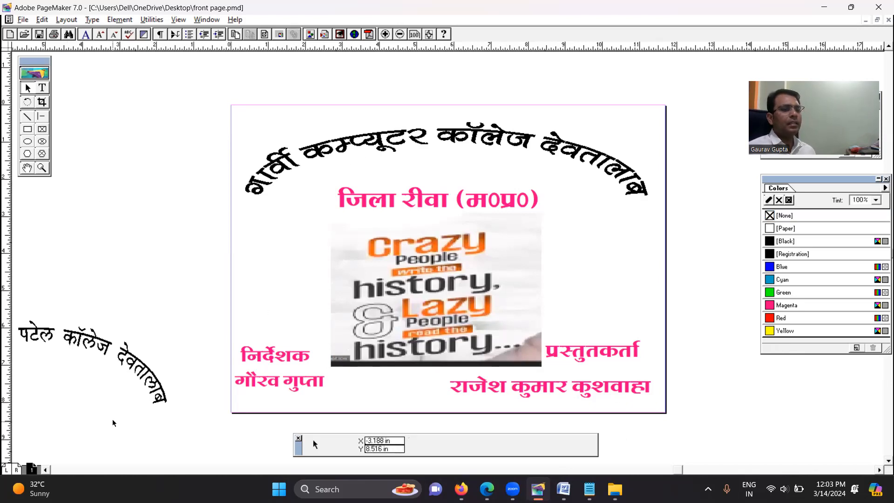
click(117, 354)
key(Delete)
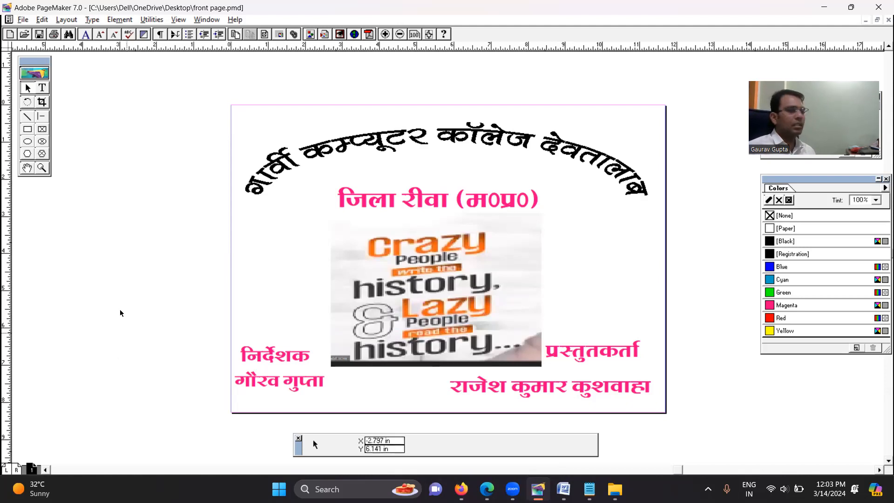
Draw a rectangle about 11.11 by 7.875 in just inside the page edges and nudge it upward
click(27, 130)
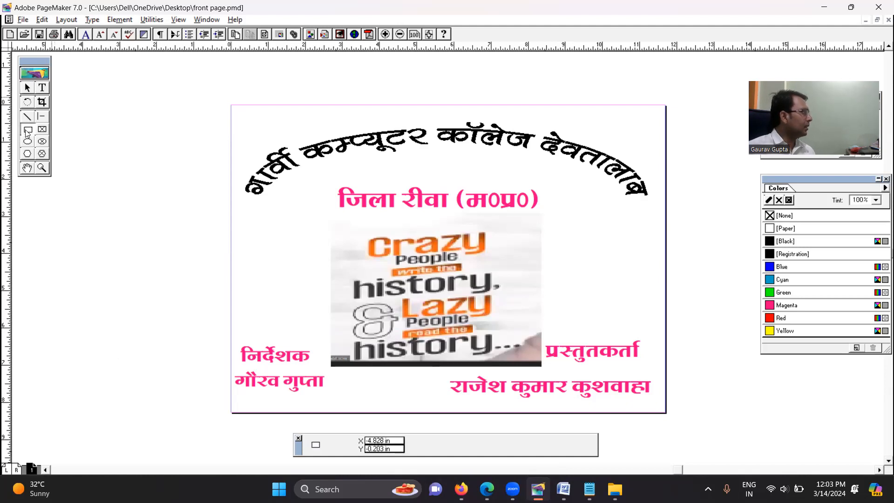
drag(240, 115, 654, 408)
key(Up)
key(Up)
key(Up)
key(Up)
key(Up)
key(Up)
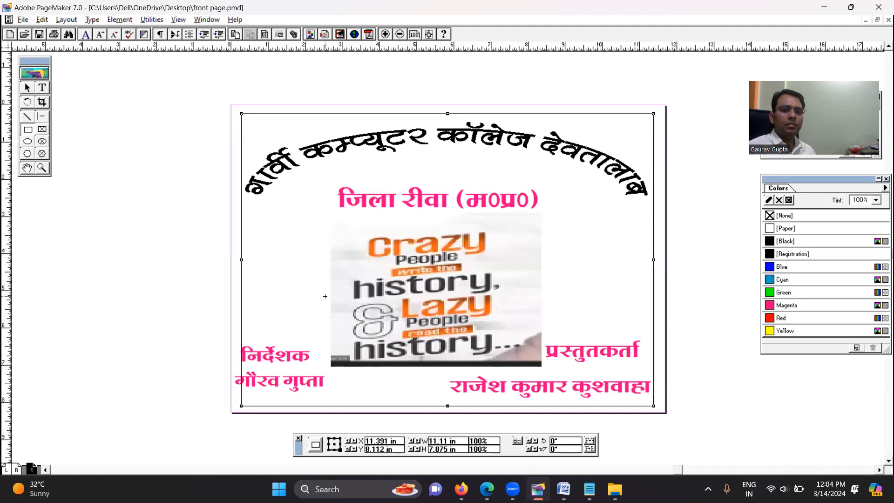
Try cyan, green, magenta and red on the rectangle, then settle on yellow
click(796, 281)
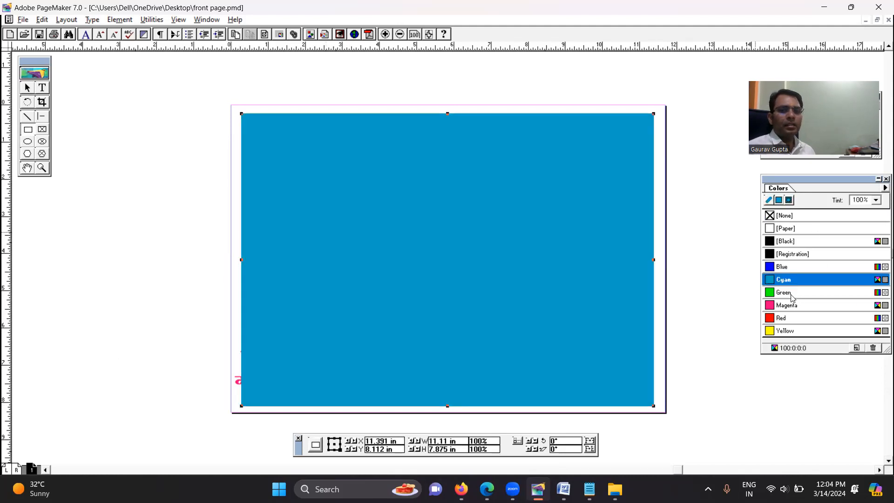
click(793, 292)
click(791, 305)
click(789, 317)
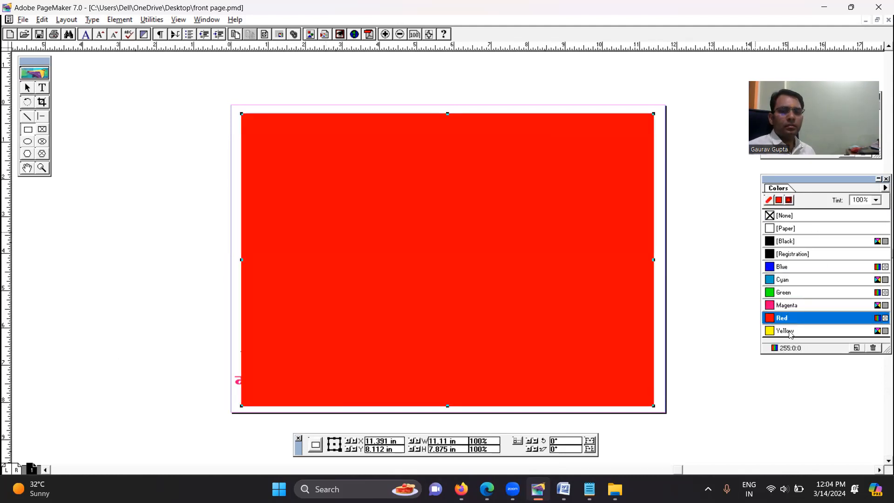
click(790, 332)
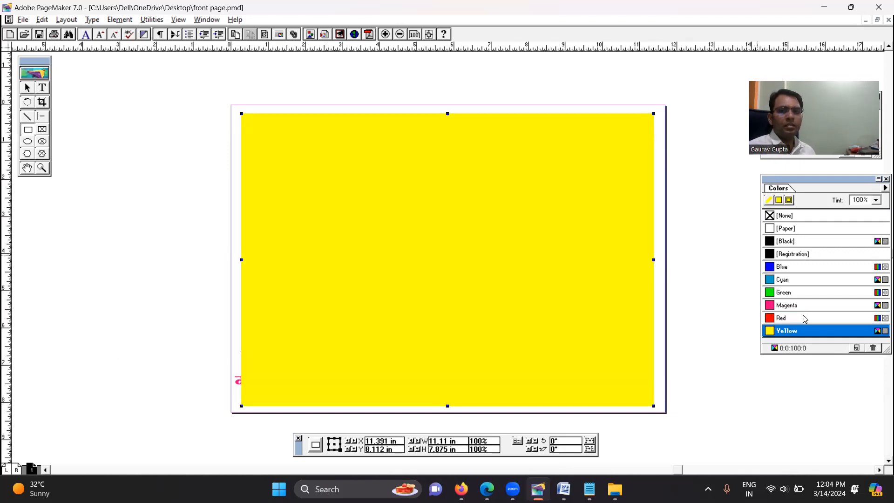
Send the yellow rectangle to the back, behind the titles and the picture
click(27, 88)
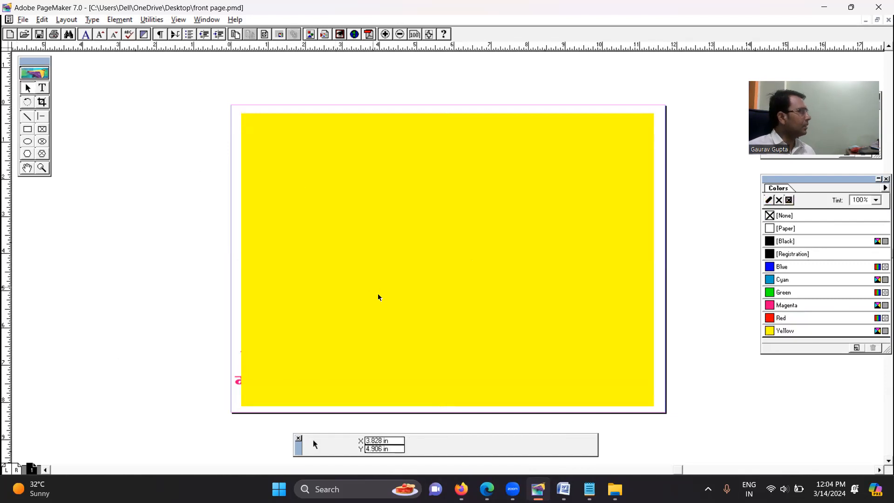
click(403, 254)
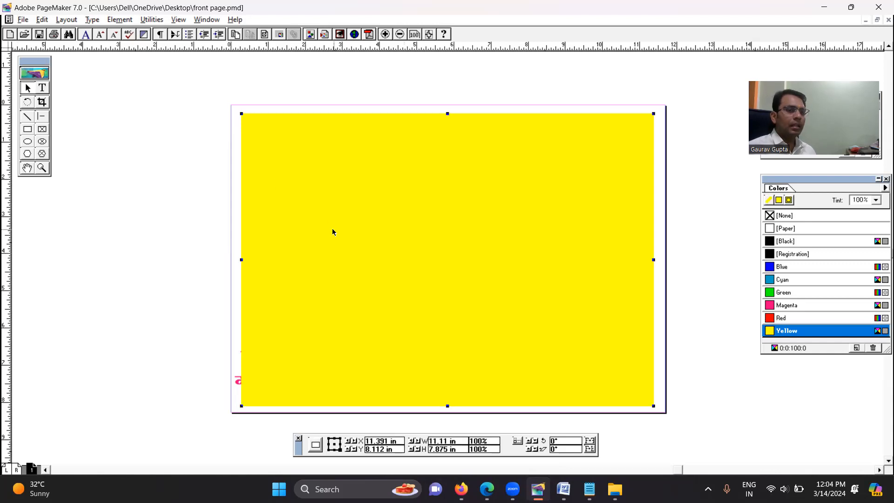
click(124, 20)
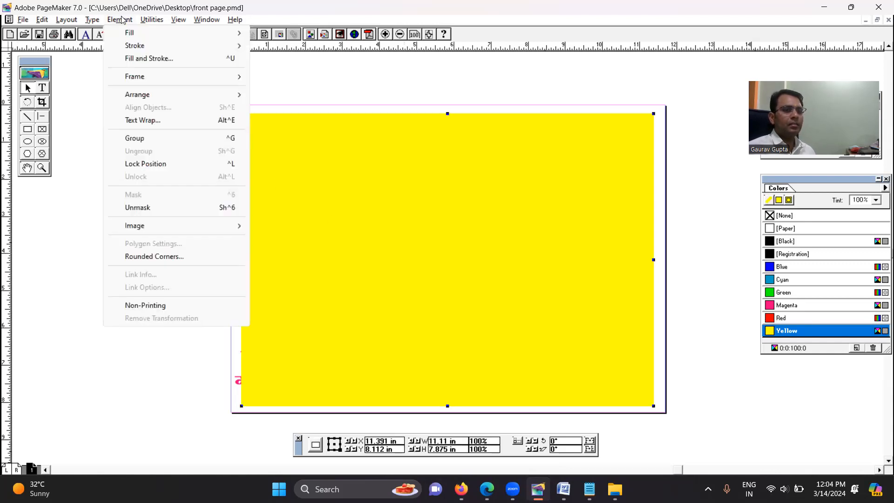
mouse_move(147, 99)
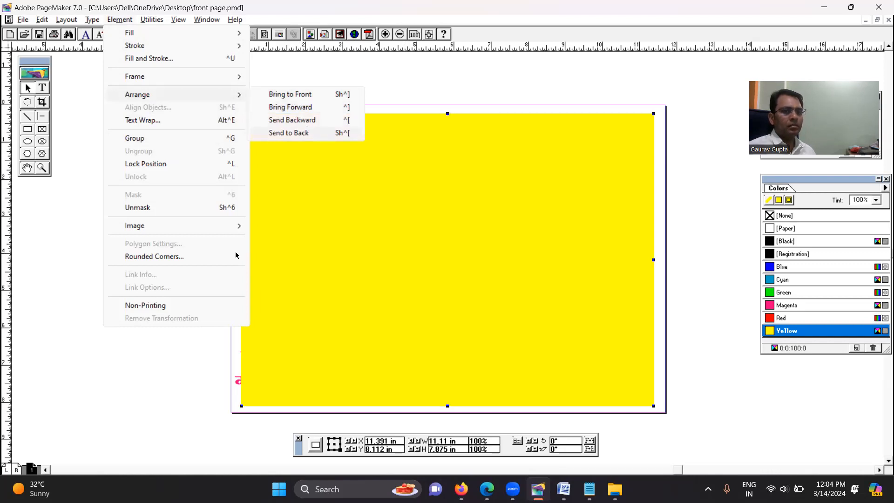
click(308, 134)
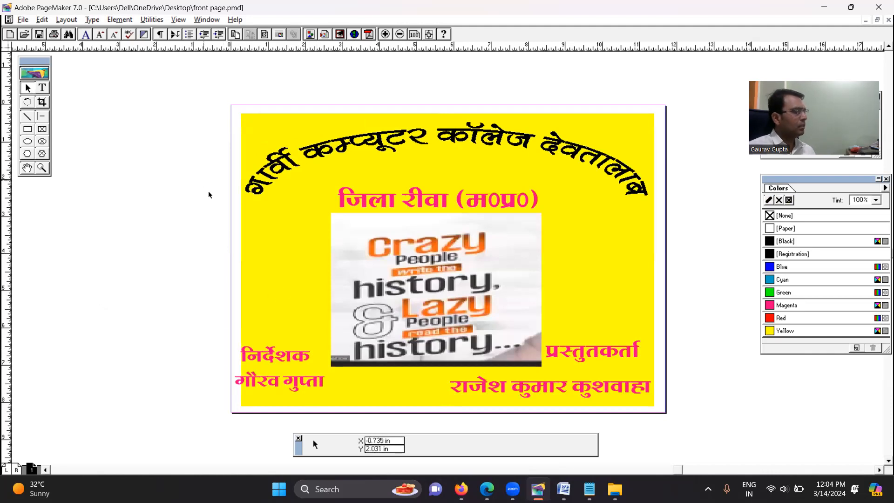
Move the निर्देशक label about 0.5 in inward from the edge of the yellow background
click(276, 383)
shift+click(278, 346)
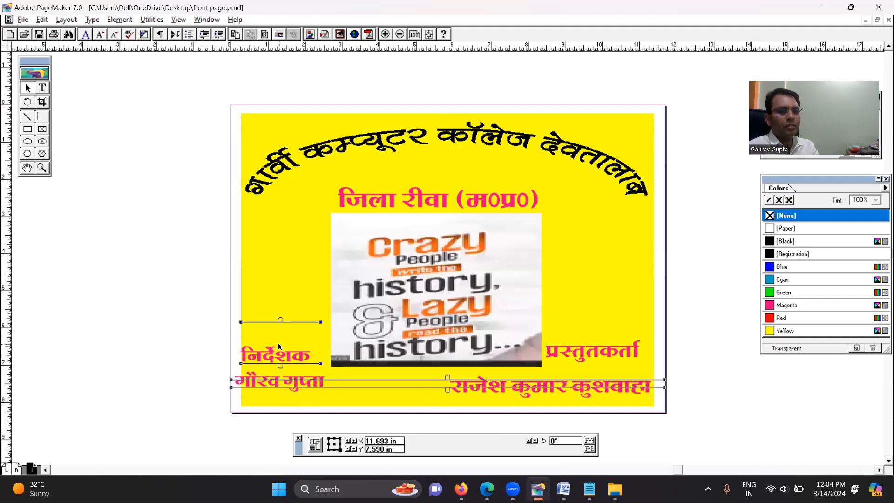
drag(277, 342, 296, 342)
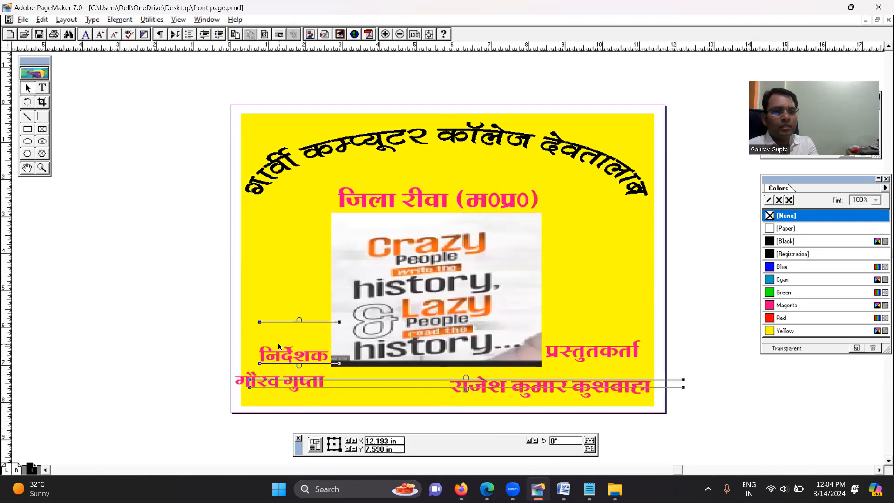
Delete the stray object overlapping the director's name and move the name inward onto the yellow background
click(191, 384)
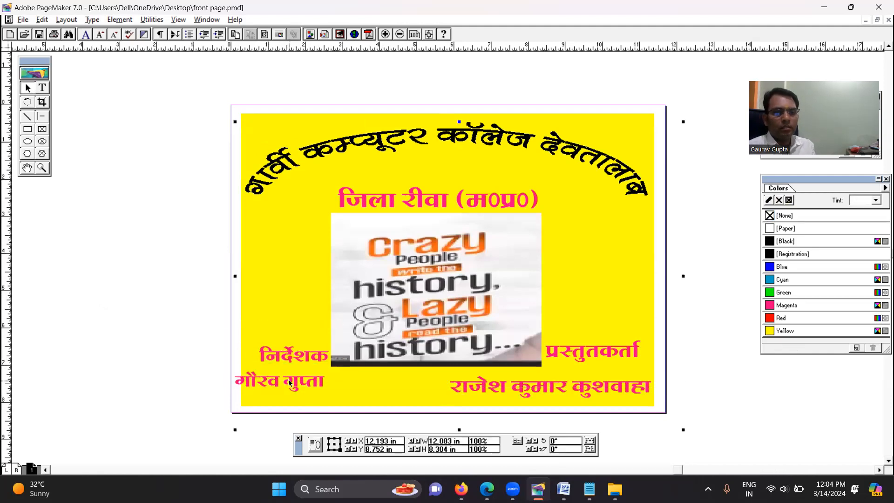
click(288, 381)
key(Delete)
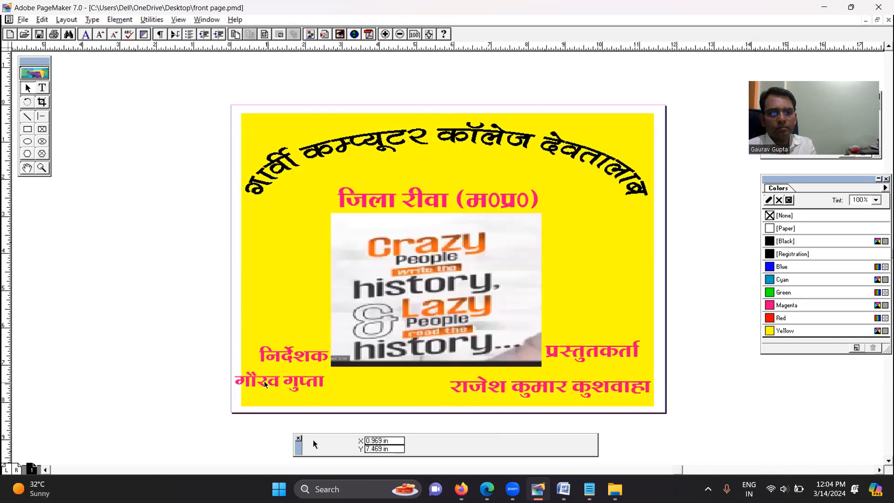
click(261, 379)
drag(262, 379, 273, 378)
click(716, 352)
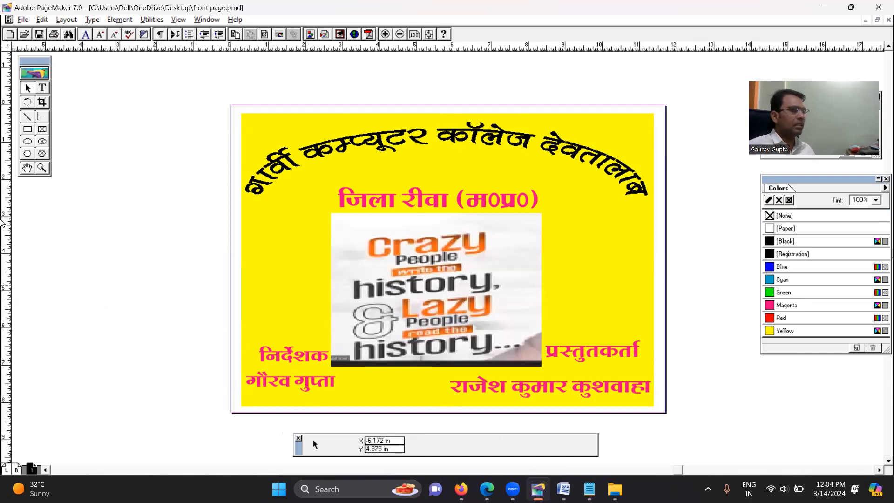
Open the publication matrimonial images.pmd from the Desktop, accepting the suggested font substitutions
click(9, 34)
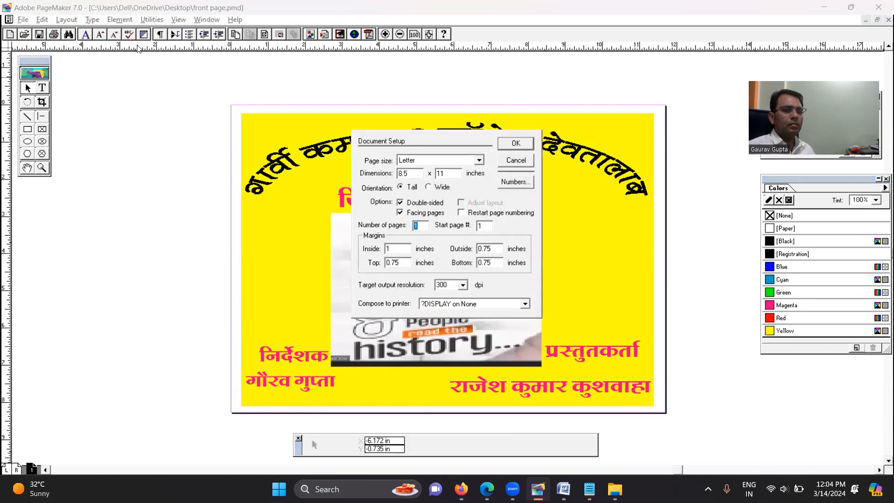
click(517, 160)
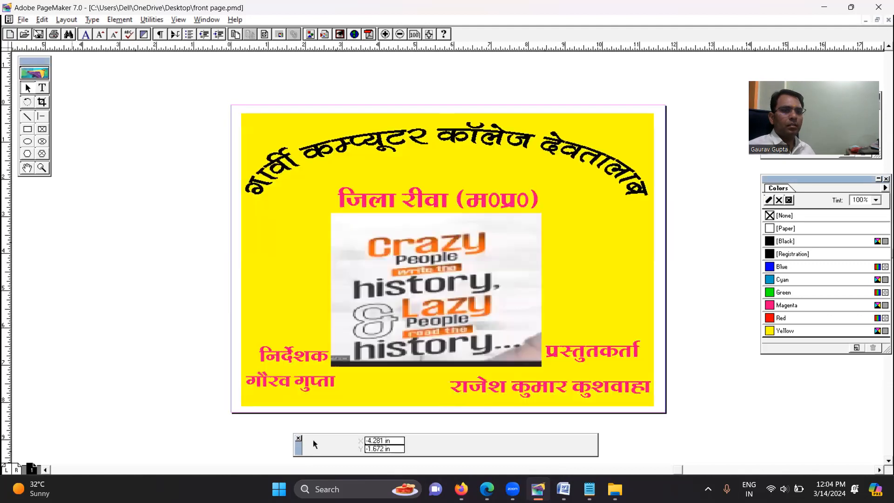
click(22, 20)
click(46, 45)
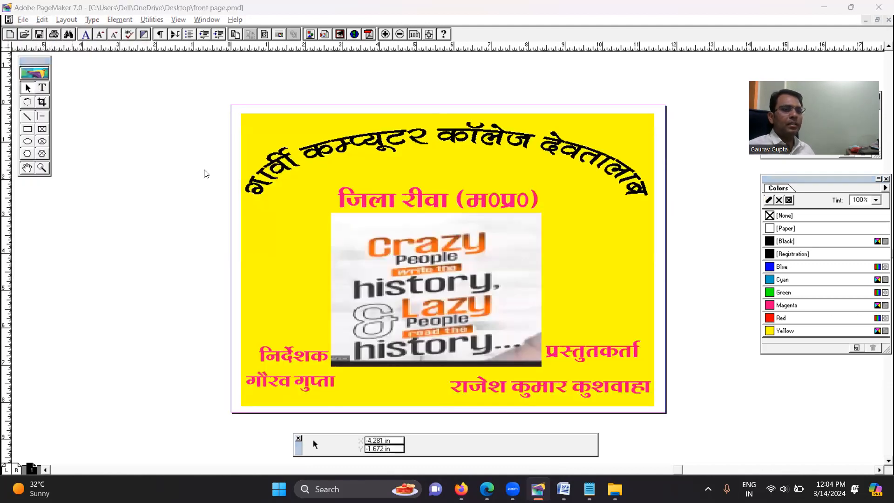
text(mat)
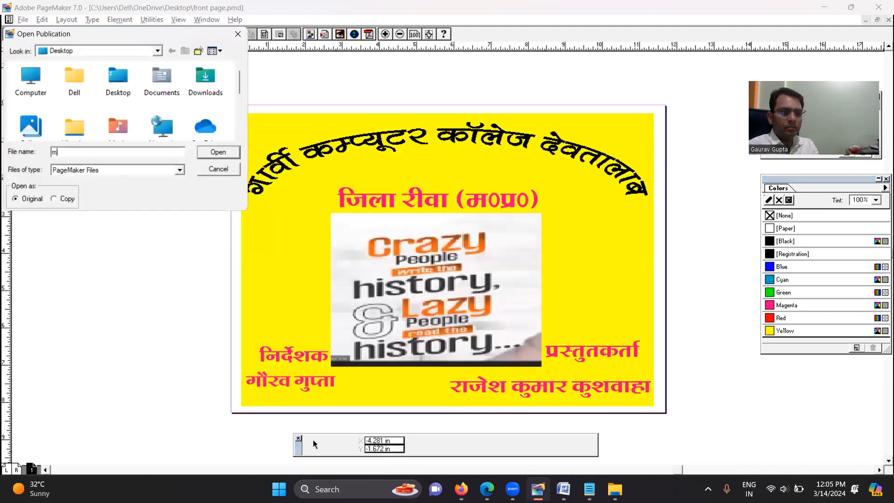
key(Down)
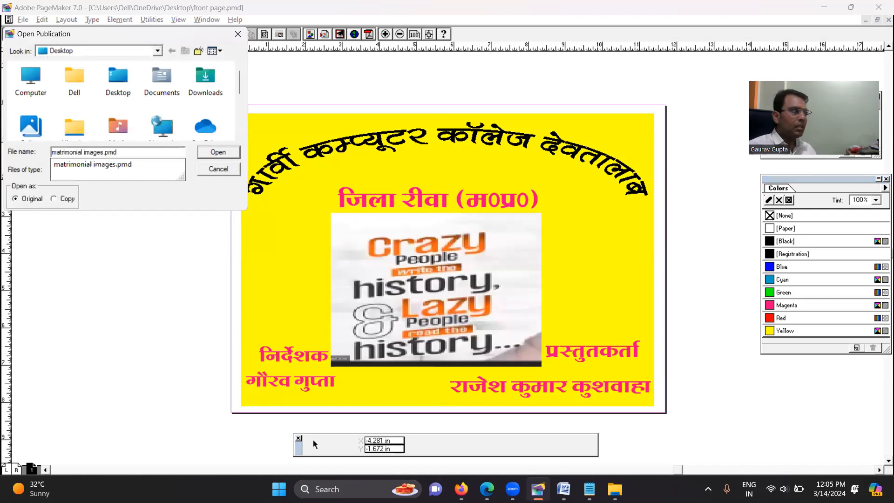
key(Return)
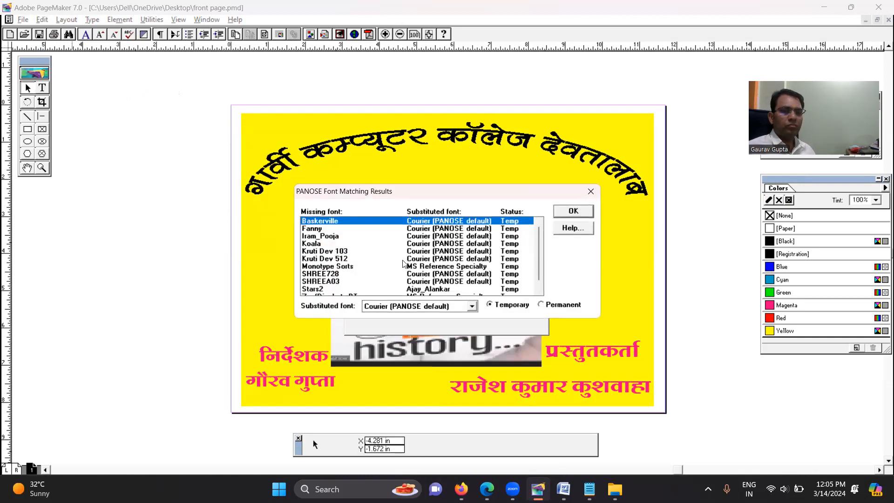
click(573, 210)
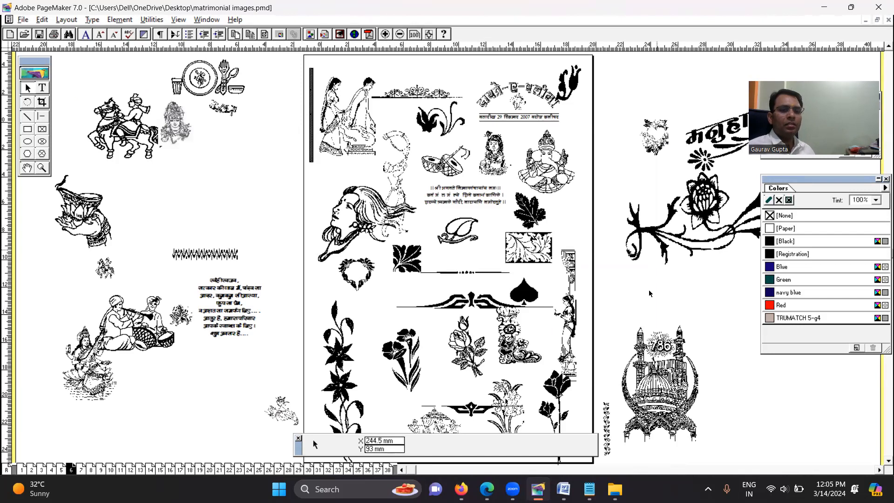
Copy the small crown-shaped scroll ornament from the upper part of page 6 and paste it into front page.pmd
click(392, 353)
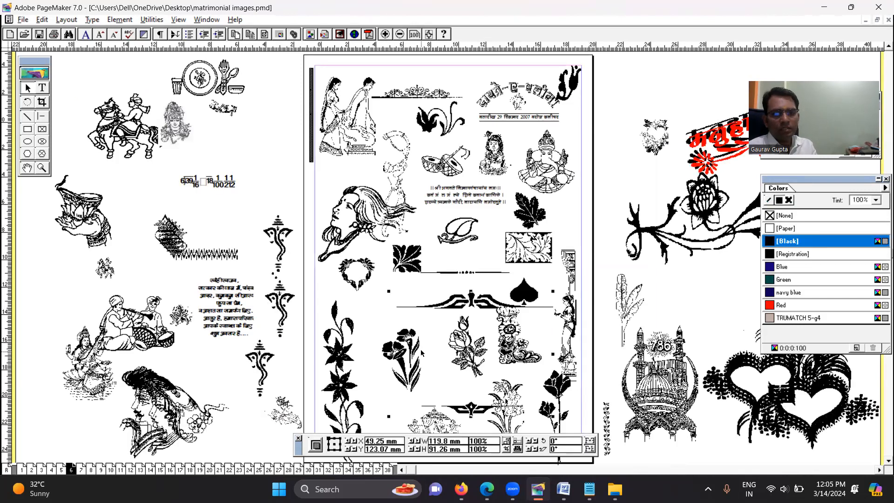
click(572, 289)
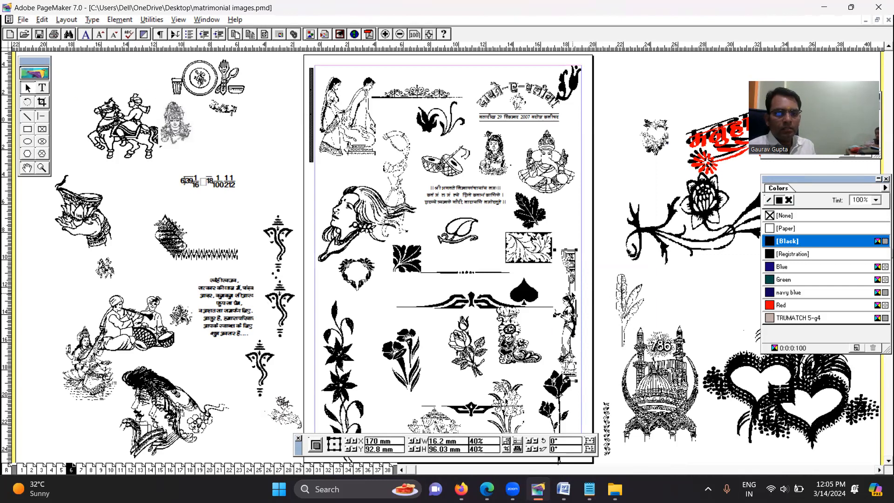
click(405, 370)
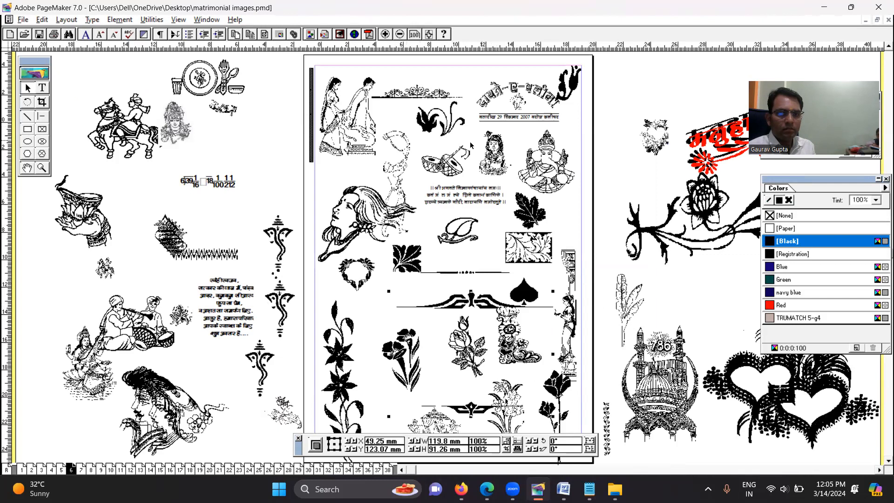
click(416, 96)
click(863, 22)
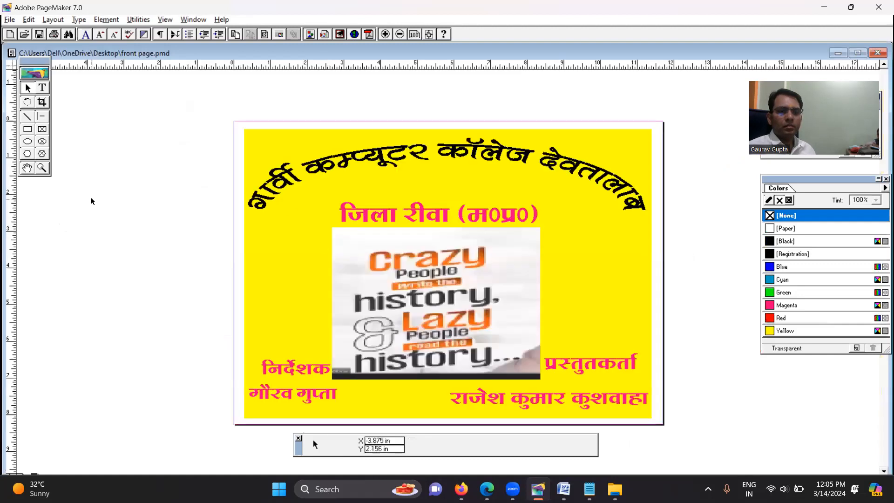
right_click(91, 201)
click(134, 237)
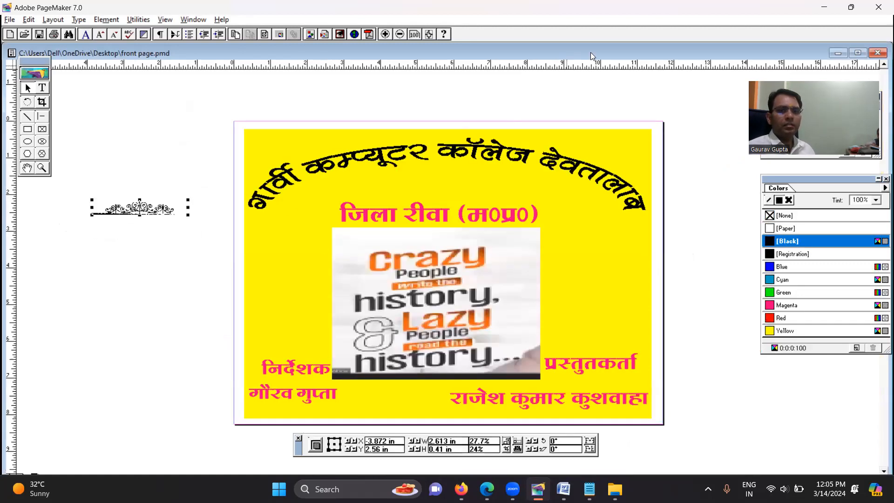
Move the scroll ornament just above the जिला रीवा (म0प्र0) title and widen it to about 5.43 in to match the title
double_click(591, 52)
drag(140, 188, 433, 175)
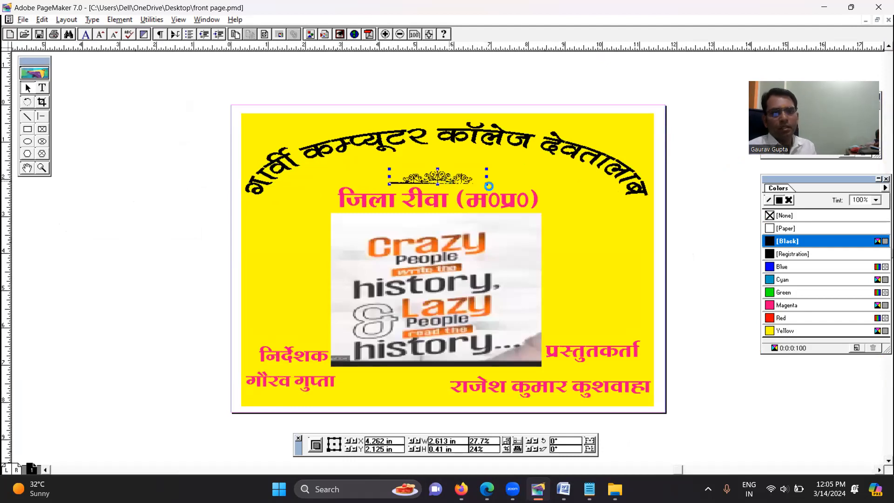
key(ctrl+t)
key(Escape)
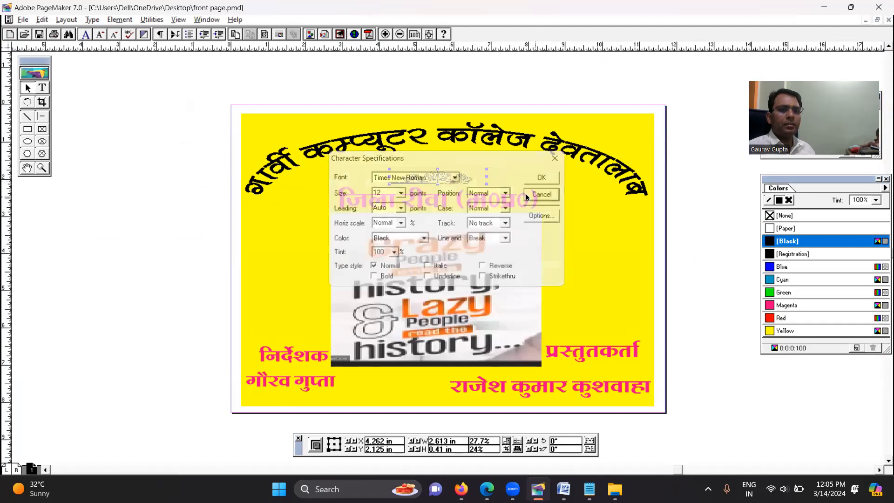
drag(487, 177, 540, 177)
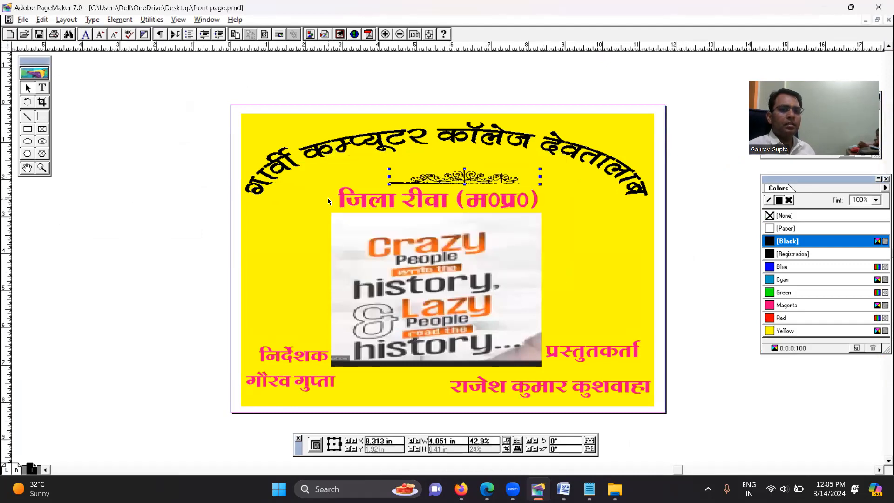
drag(389, 176, 338, 176)
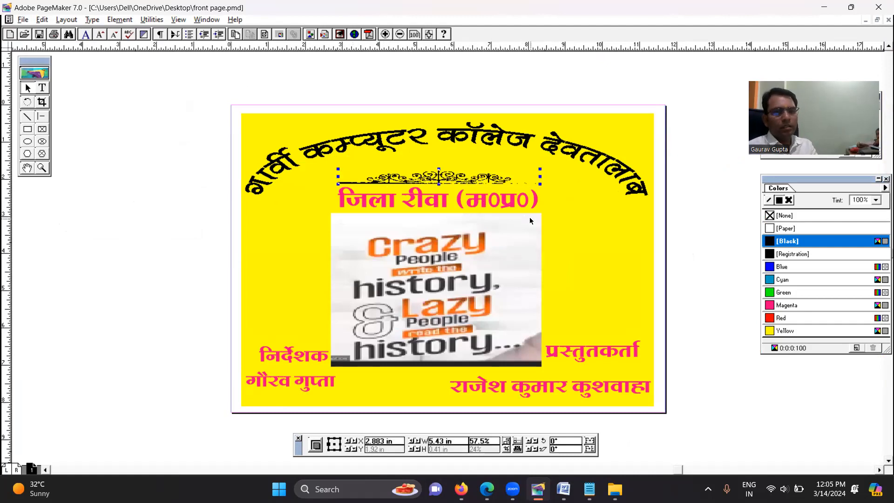
Place a copy of the scroll ornament directly below the जिला रीवा title, flip it vertically and inspect both ornaments up close
drag(456, 184, 456, 226)
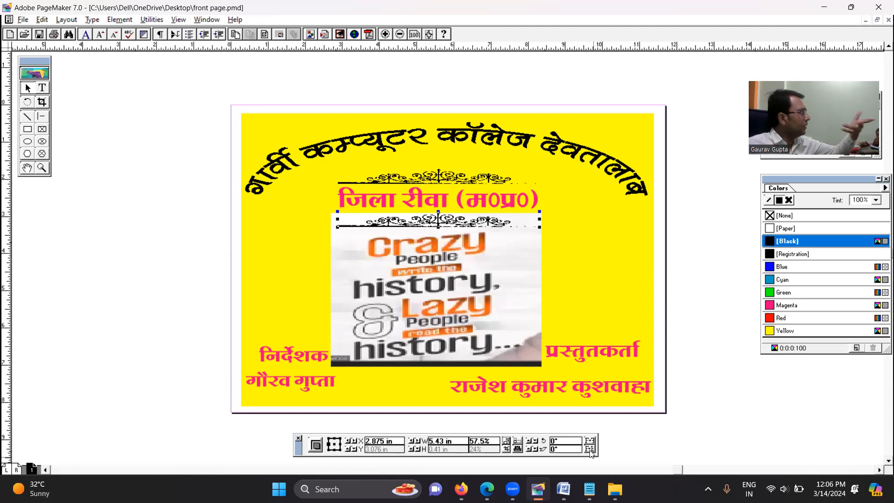
click(590, 450)
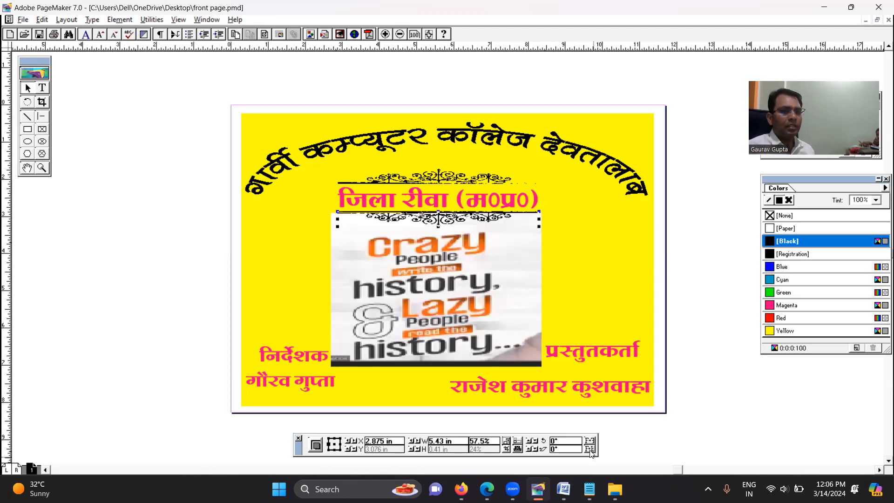
click(593, 237)
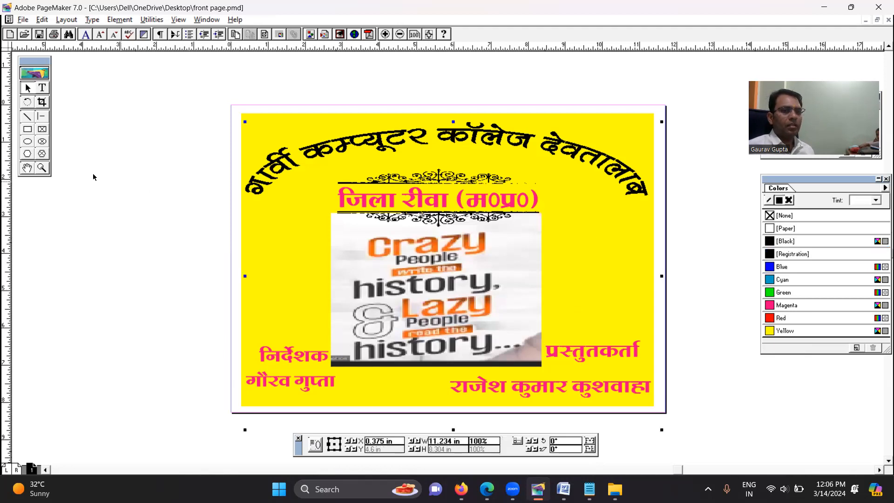
click(42, 167)
drag(295, 190, 596, 266)
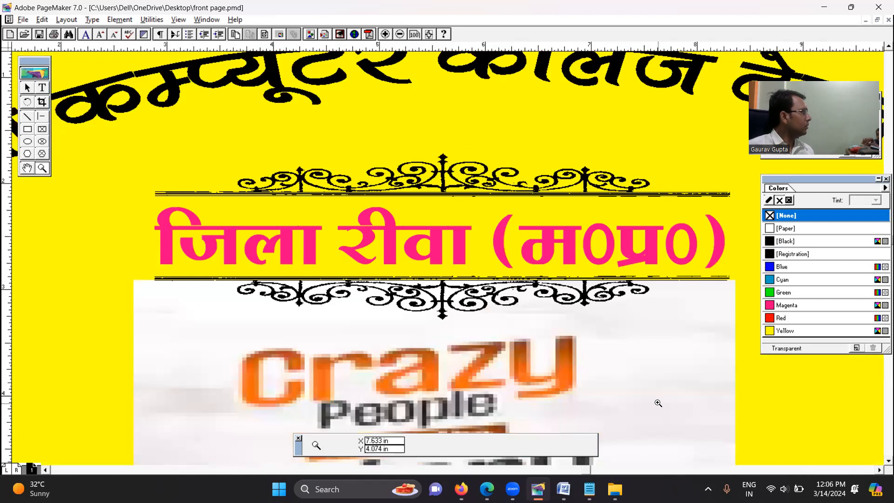
click(27, 89)
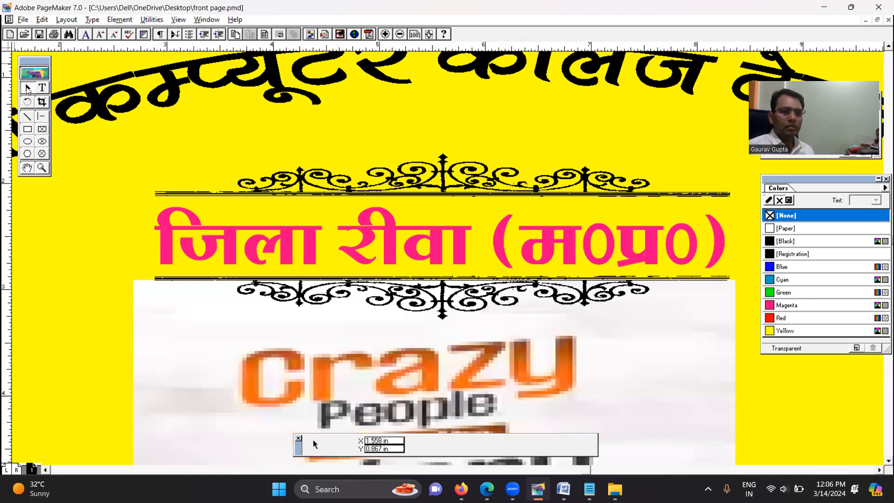
key(ctrl+0)
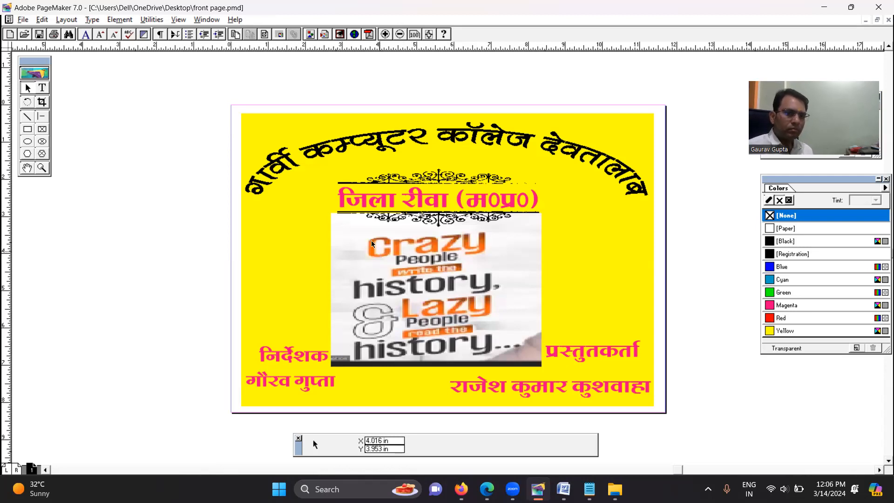
Select the lower scroll ornament, minimize front page.pmd and bring the matrimonial images.pmd publication back into view
click(402, 217)
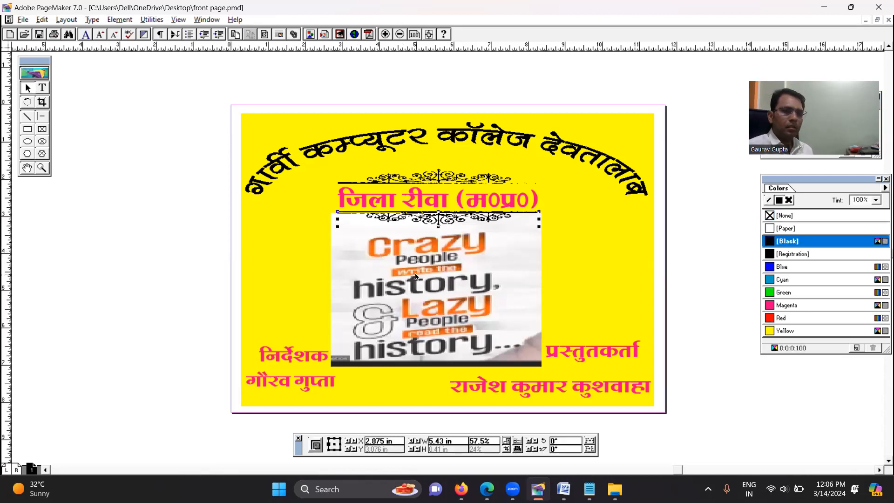
click(402, 218)
click(403, 218)
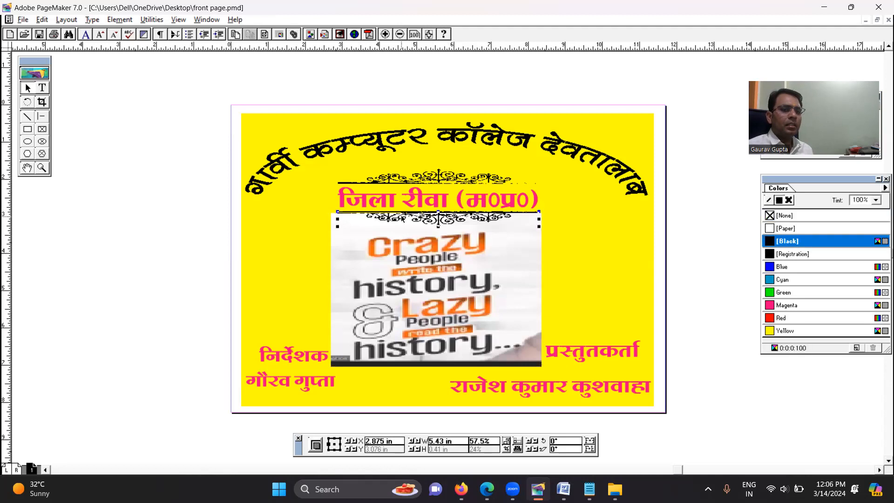
click(876, 20)
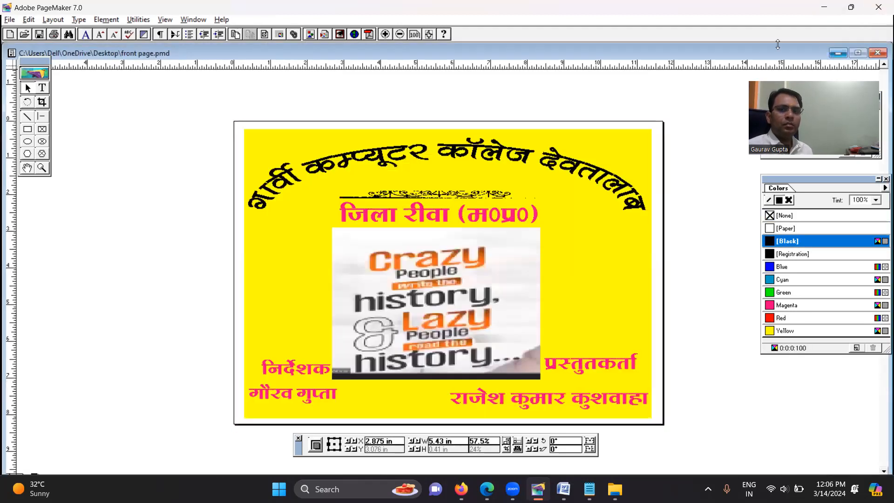
click(835, 53)
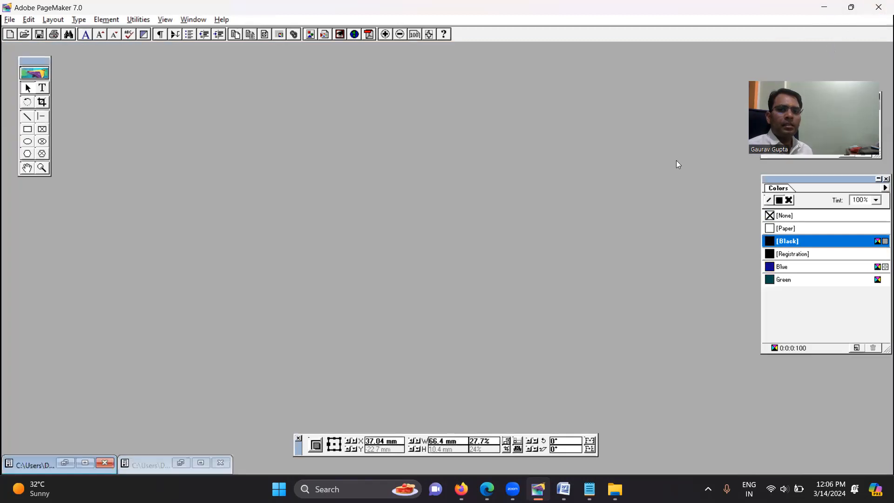
click(180, 462)
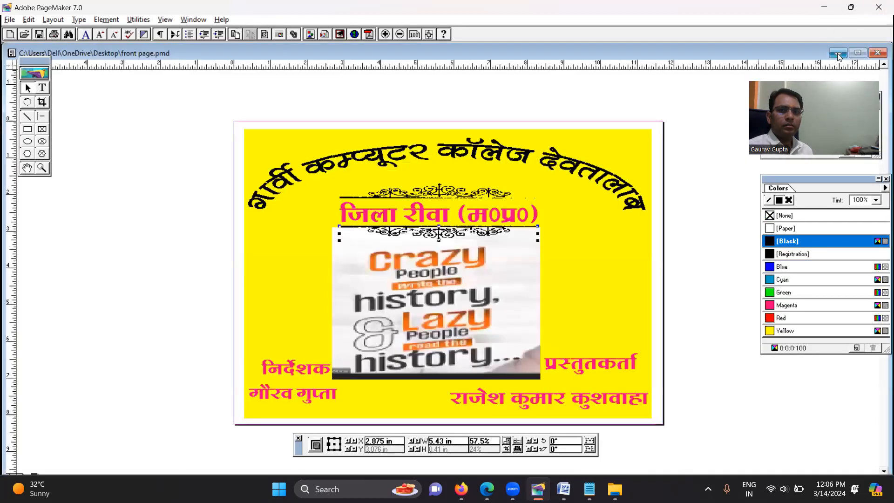
click(837, 53)
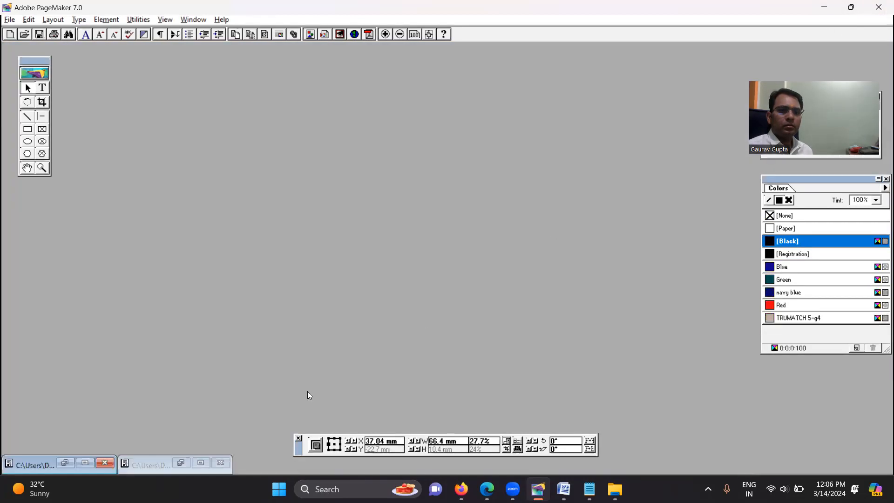
click(60, 463)
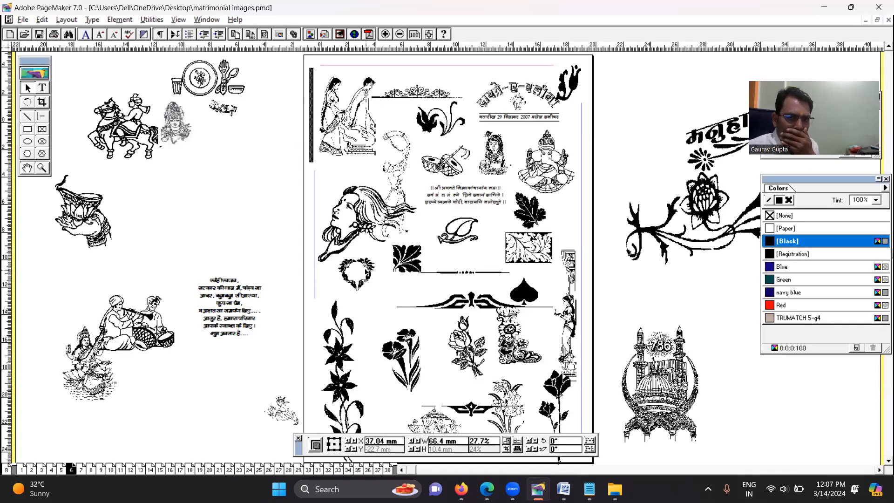
Browse matrimonial images.pmd to page 9 and copy the braided line ornament in the upper part of the page
click(467, 412)
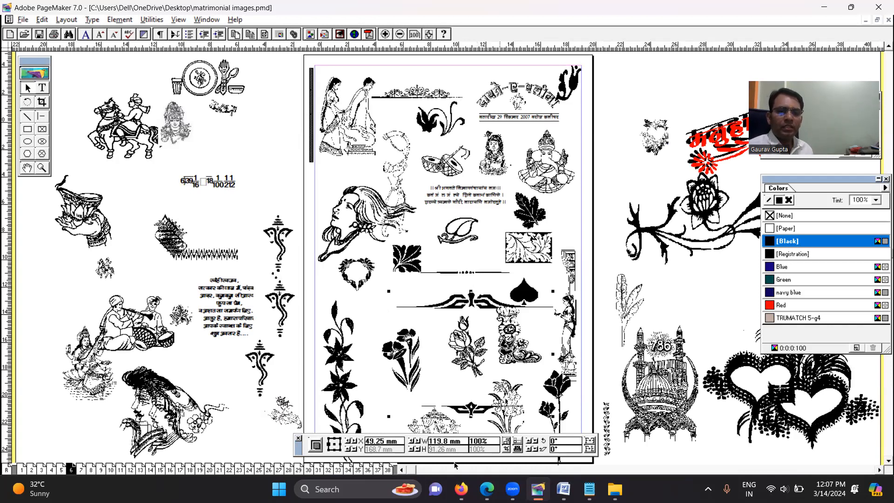
key(Page_Down)
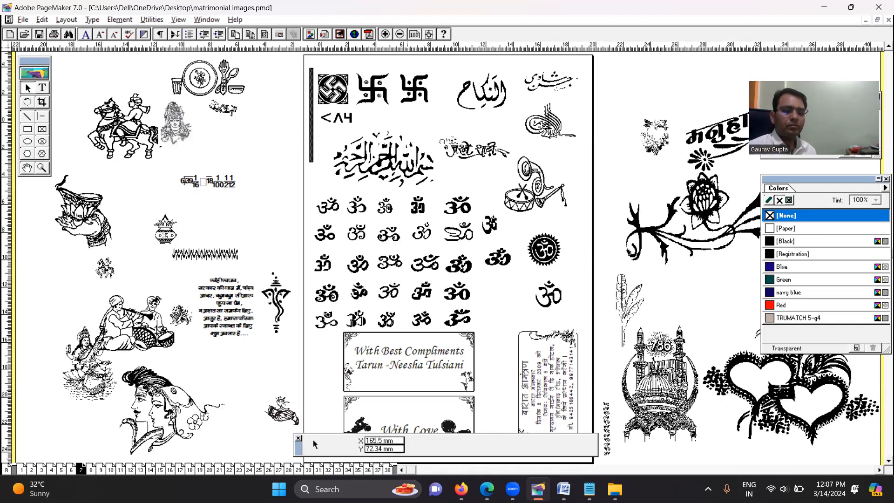
key(Page_Down)
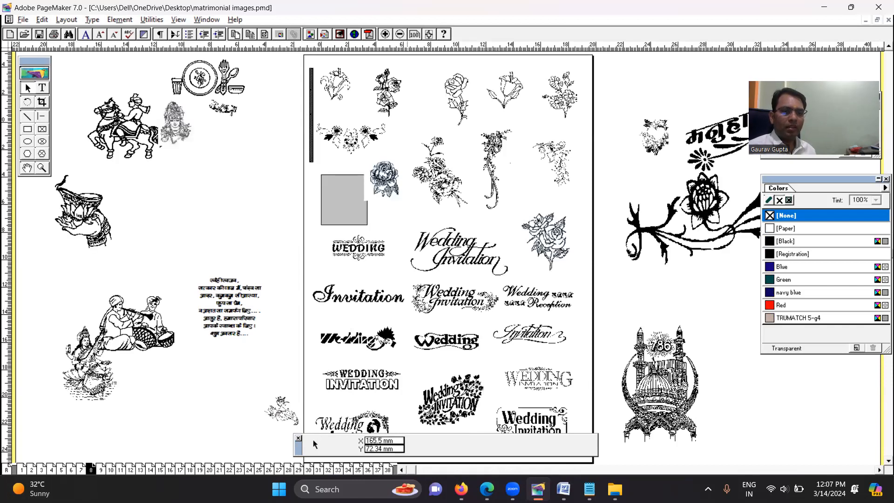
key(Page_Down)
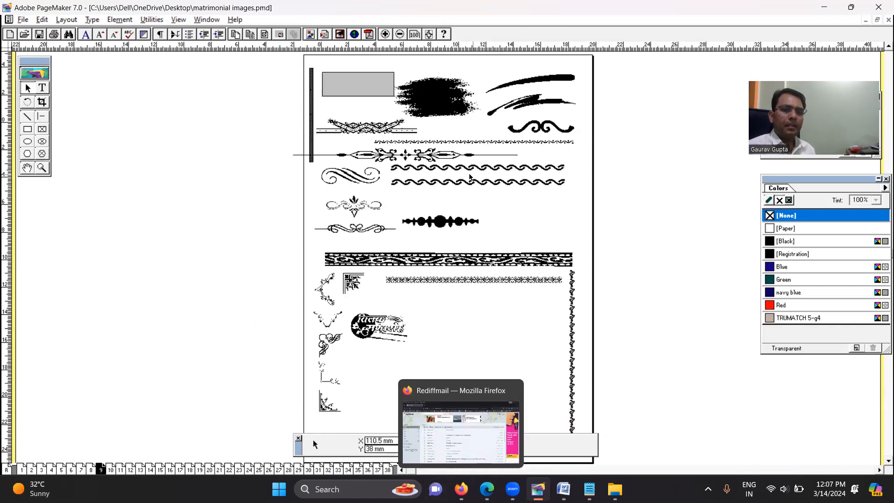
click(412, 157)
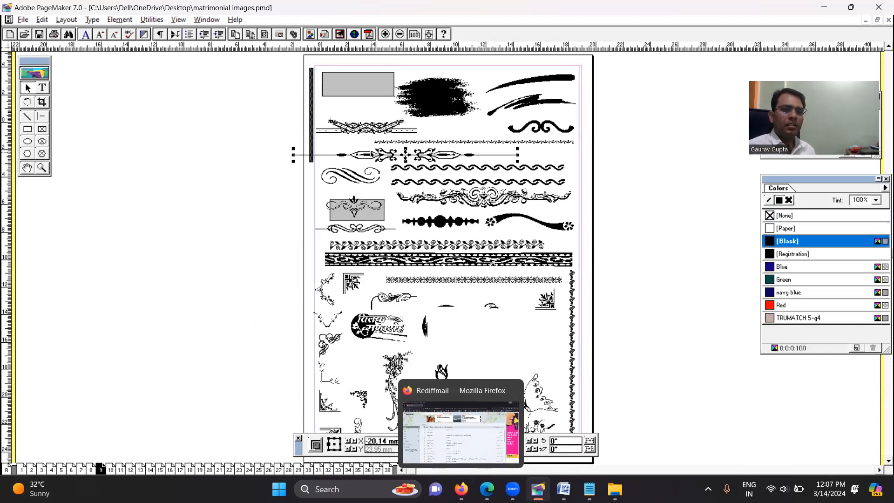
click(365, 132)
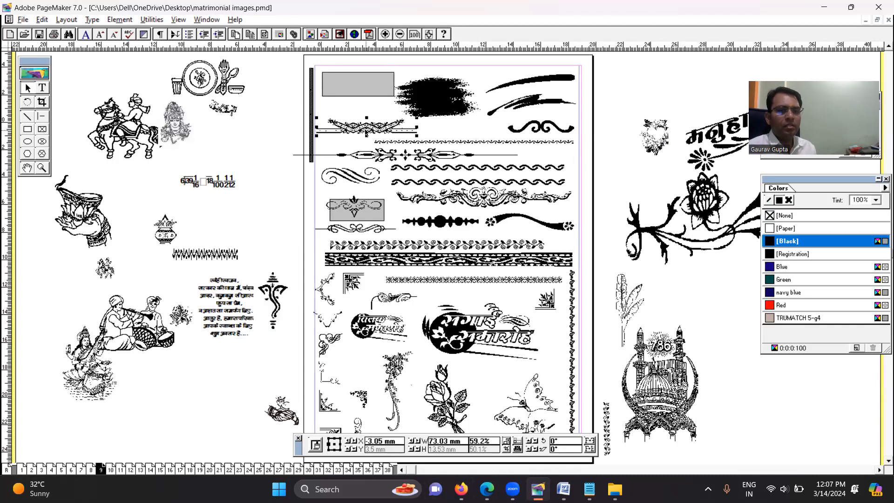
Switch back to front page.pmd and paste the braided ornament beside the page
click(866, 20)
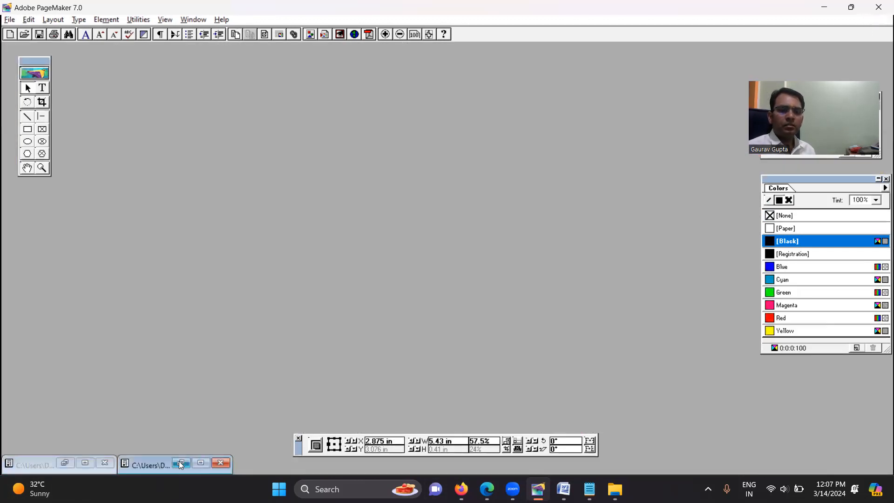
click(181, 463)
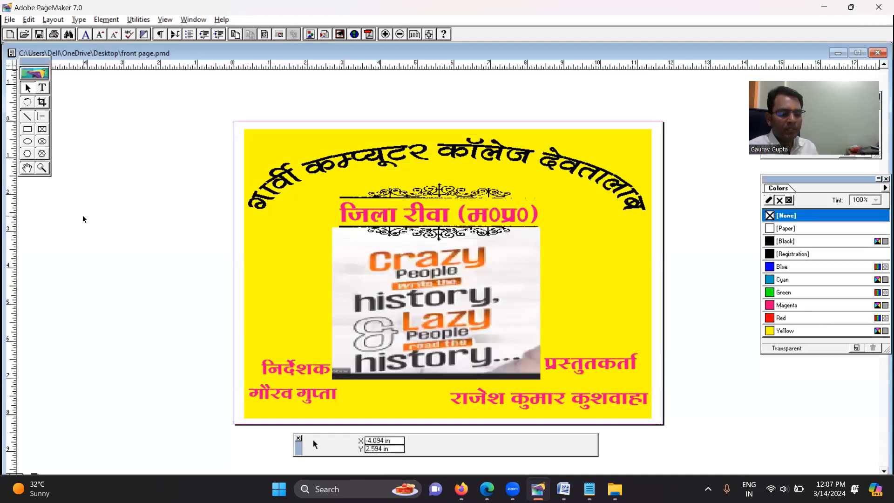
key(ctrl+v)
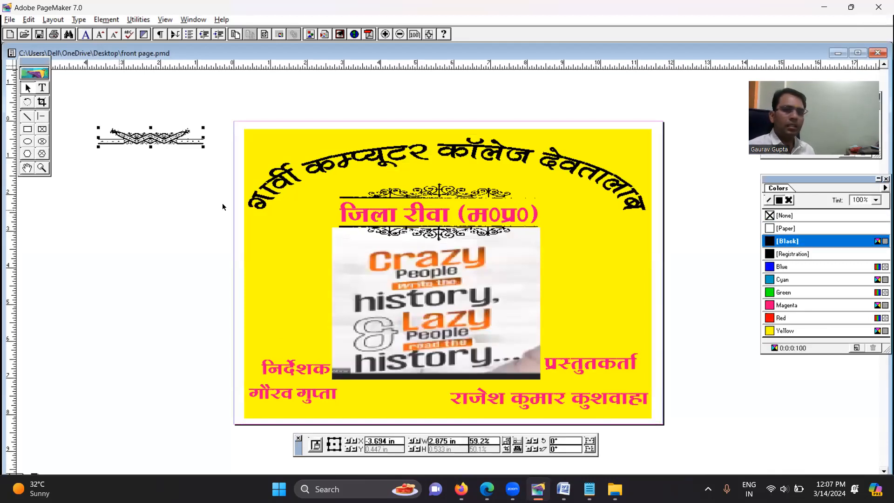
Shorten the picture to about 2.16 in high and move the braided ornament just above the निर्देशक text
click(441, 337)
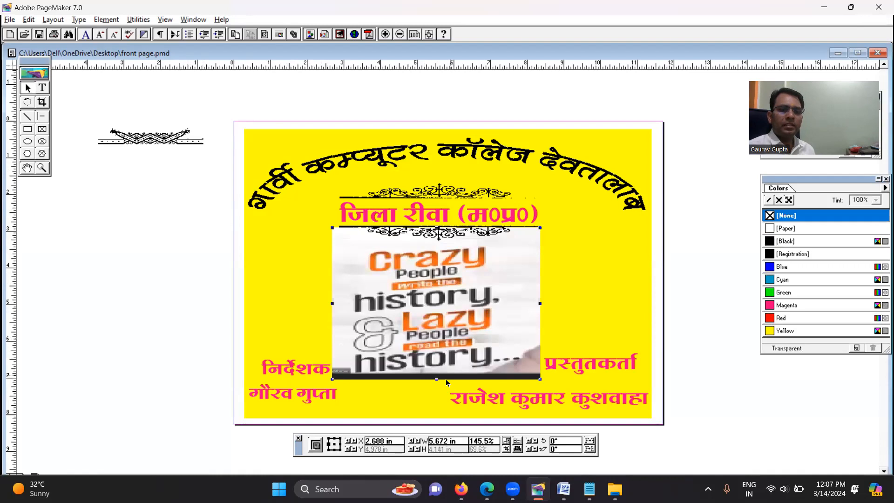
drag(436, 356, 436, 306)
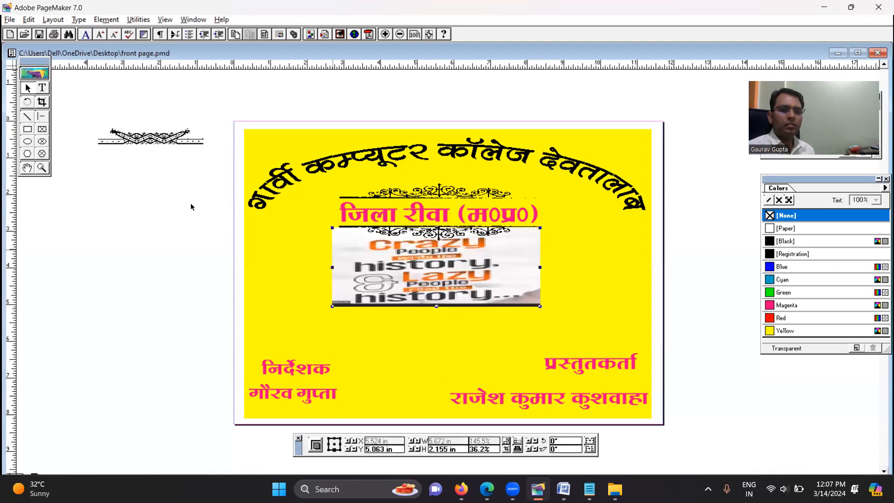
drag(147, 145, 303, 351)
Move the निर्देशक line and the name line below it right to about X 2.1 in, centring them under the ornament
click(290, 392)
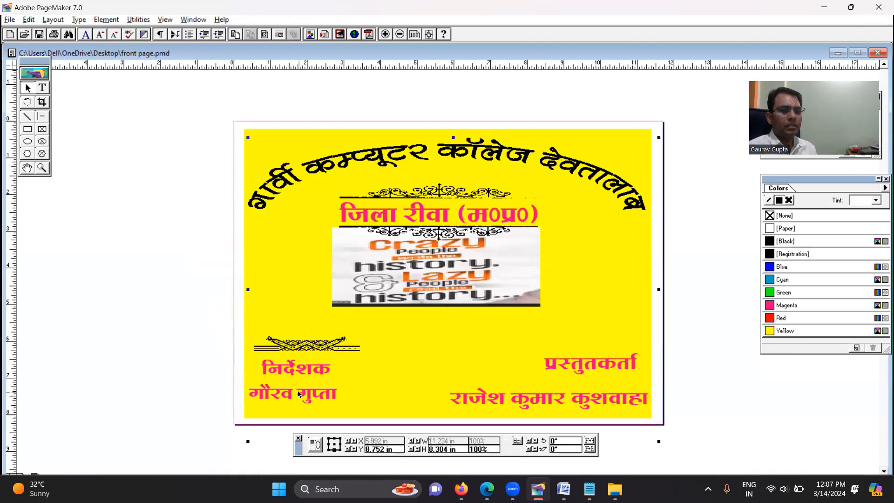
ctrl+click(306, 396)
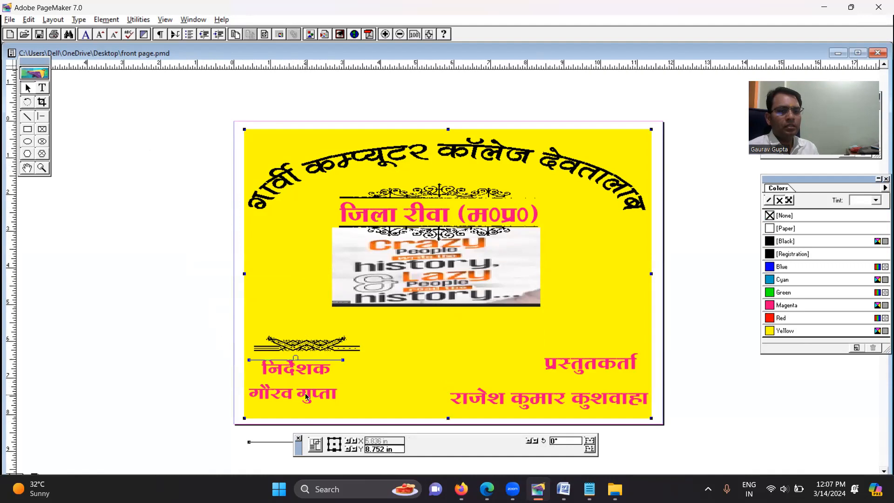
click(170, 356)
click(317, 396)
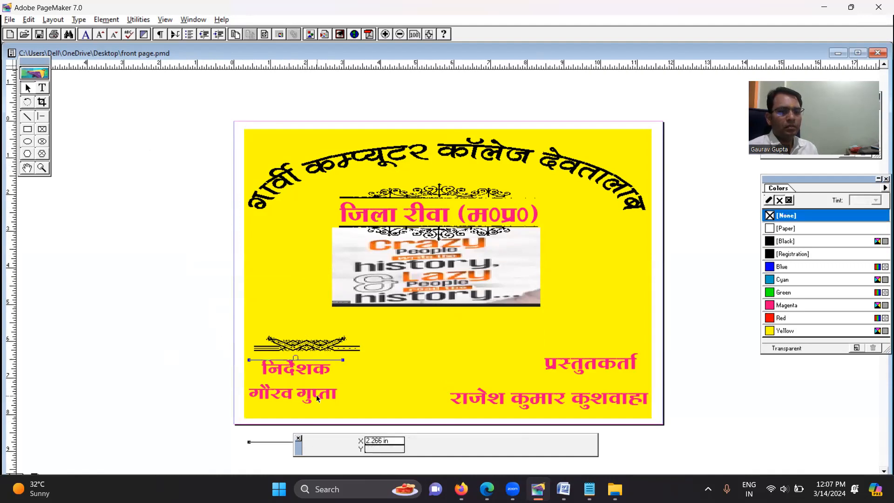
ctrl+click(316, 395)
click(317, 396)
shift+click(319, 363)
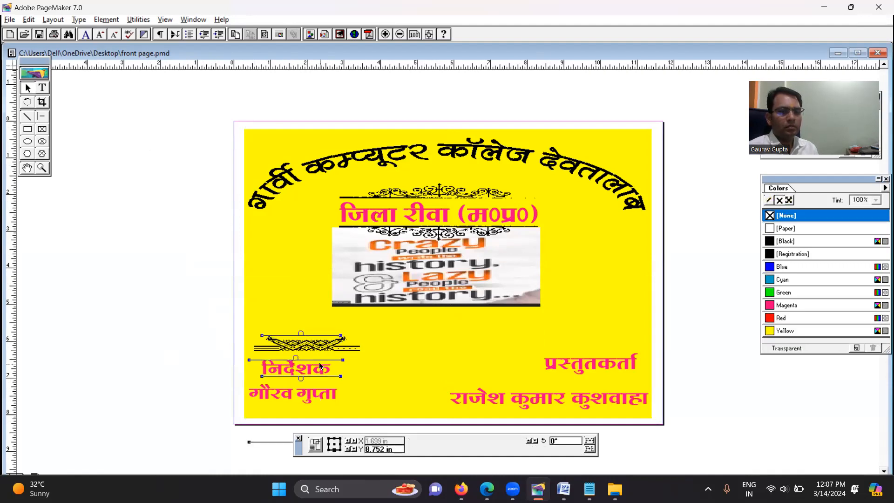
key(Right)
key(Right)
key(Right)
key(Right)
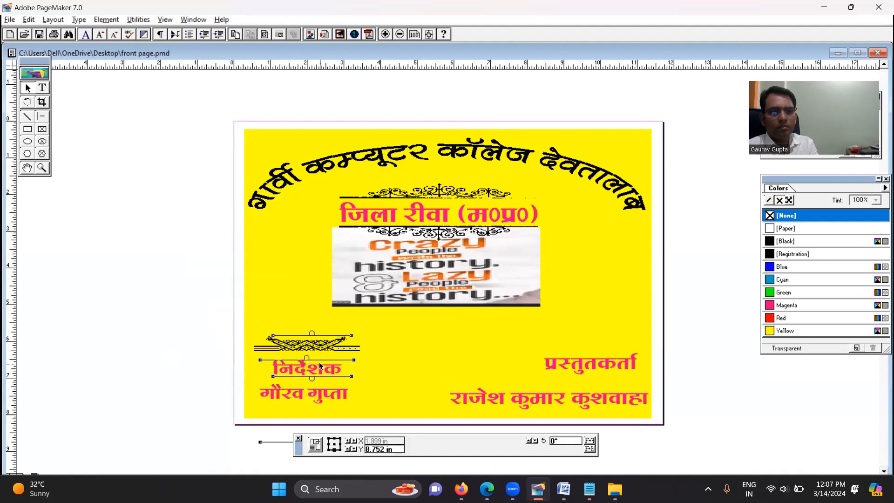
click(162, 313)
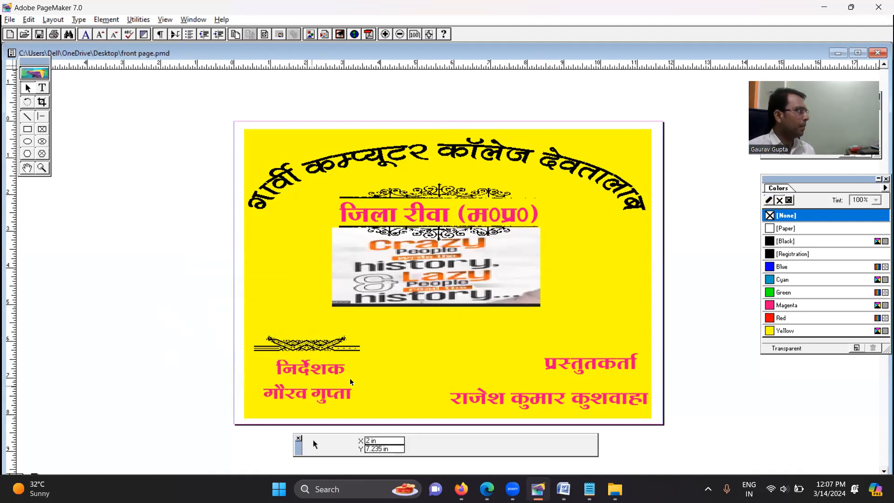
Move the निर्देशक line and its name line together slightly up, closer to the braided ornament
click(313, 369)
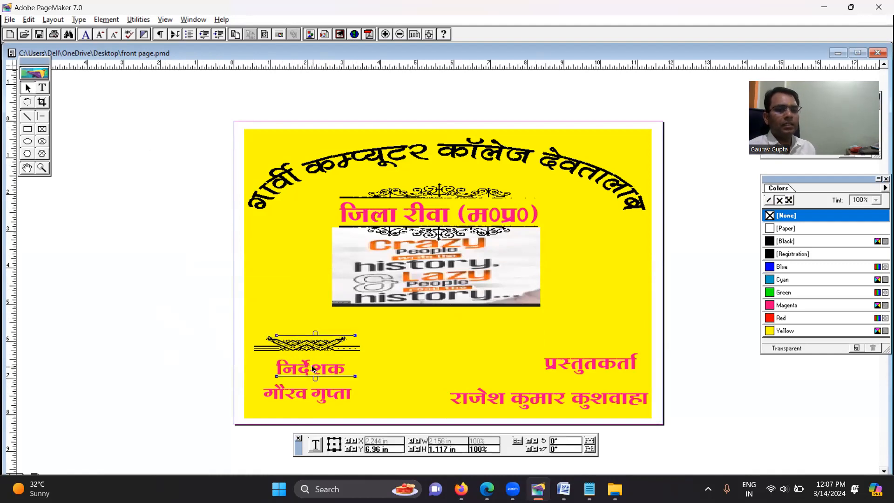
shift+click(297, 399)
key(Up)
key(Up)
key(Up)
key(Up)
key(Up)
key(Up)
key(Up)
key(Up)
key(Up)
key(Up)
key(Up)
key(Up)
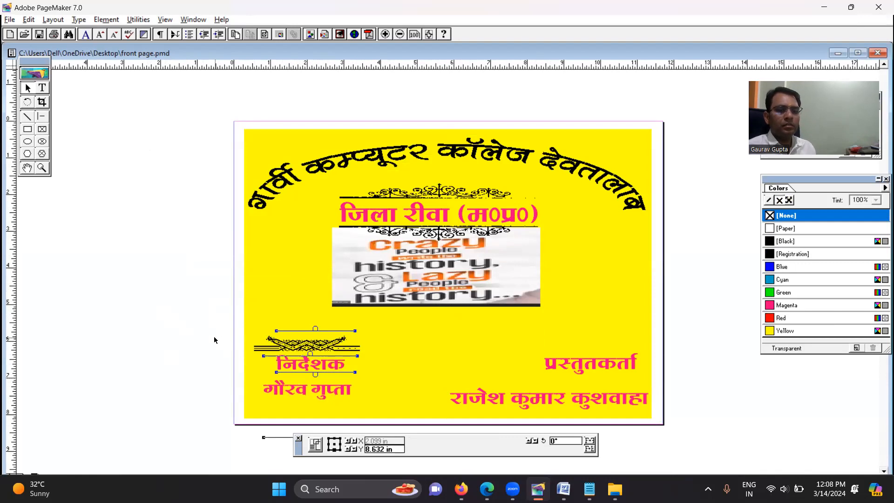
Nudge only the name line up to about Y 8.54 in, tightening the gap below निर्देशक
click(308, 390)
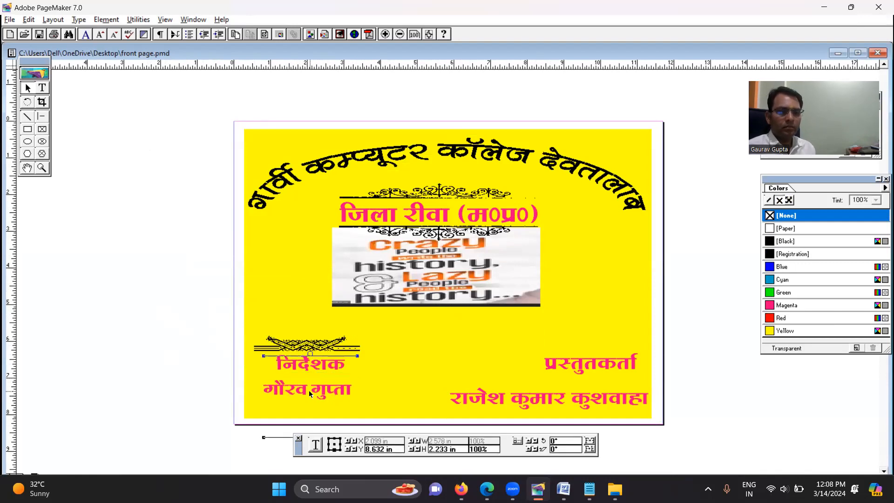
key(Up)
key(Up)
key(Up)
key(Up)
key(Up)
key(Up)
key(Up)
key(Up)
key(Up)
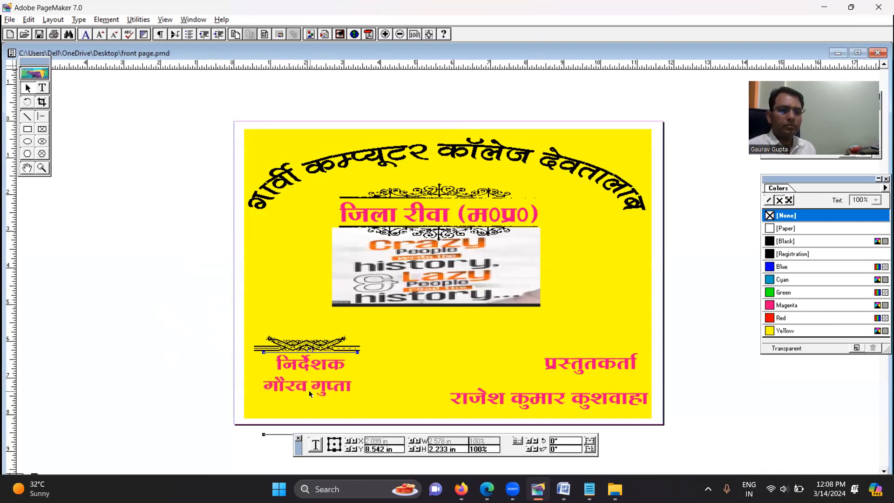
Duplicate the braided ornament and place the copy directly below the director's name line
click(285, 338)
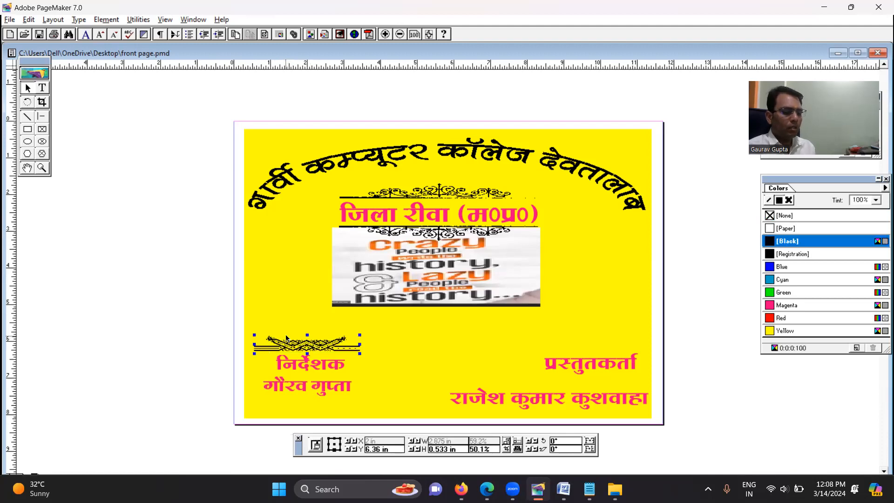
key(ctrl+v)
drag(305, 350, 299, 407)
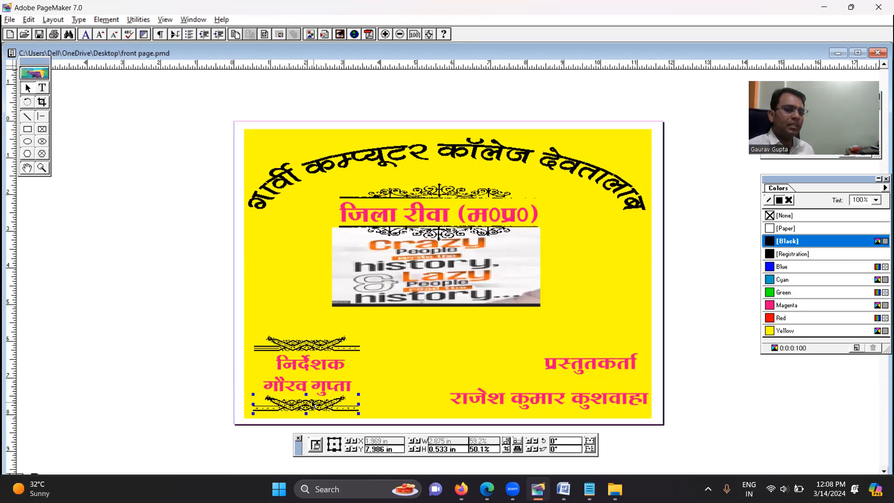
Flip the lower braided ornament vertically so it mirrors the upper one
click(591, 445)
click(591, 446)
click(592, 446)
click(591, 445)
click(591, 446)
click(591, 445)
click(590, 442)
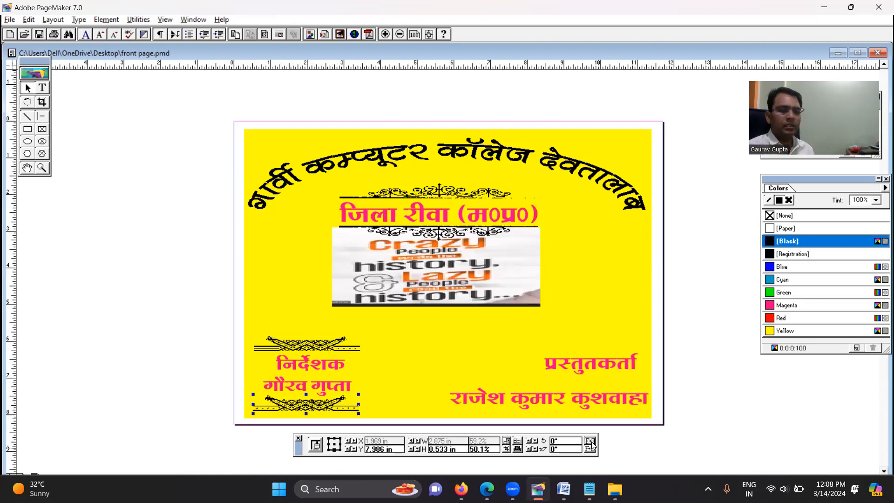
click(590, 449)
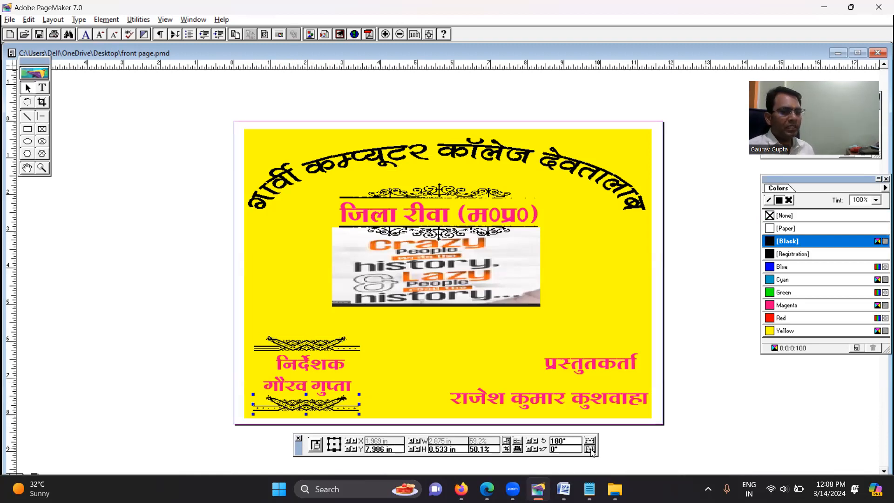
click(591, 450)
click(590, 450)
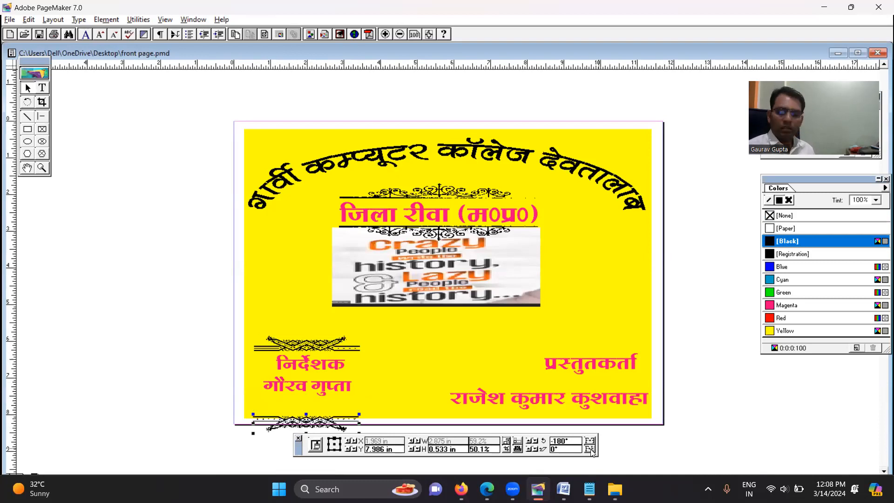
click(590, 450)
click(590, 450)
click(590, 450)
Move the flipped ornament up to about Y 7.48 in, directly beneath the director's name line
key(Up)
key(Up)
key(Up)
key(Up)
key(Up)
key(Up)
key(Up)
key(Up)
key(Up)
key(Up)
key(Up)
key(Up)
key(Up)
key(Up)
key(Up)
key(Up)
key(Up)
key(Up)
key(Up)
key(Up)
key(Up)
key(Up)
key(Up)
key(Up)
key(Up)
key(Up)
key(Up)
key(Up)
key(Up)
key(Up)
key(Up)
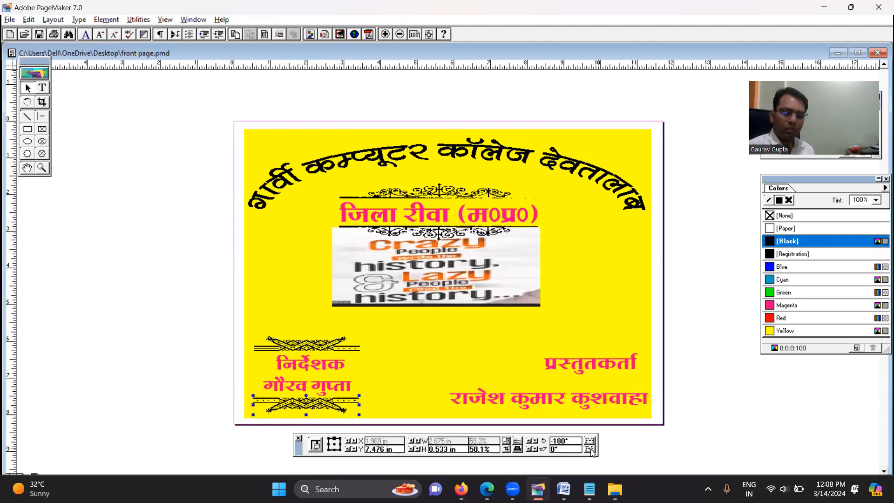
key(shift+Up)
key(shift+Up)
key(shift+Up)
key(shift+Up)
key(shift+Up)
key(shift+Up)
key(shift+Up)
key(shift+Up)
key(shift+Up)
key(shift+Up)
key(shift+Up)
key(shift+Up)
key(shift+Up)
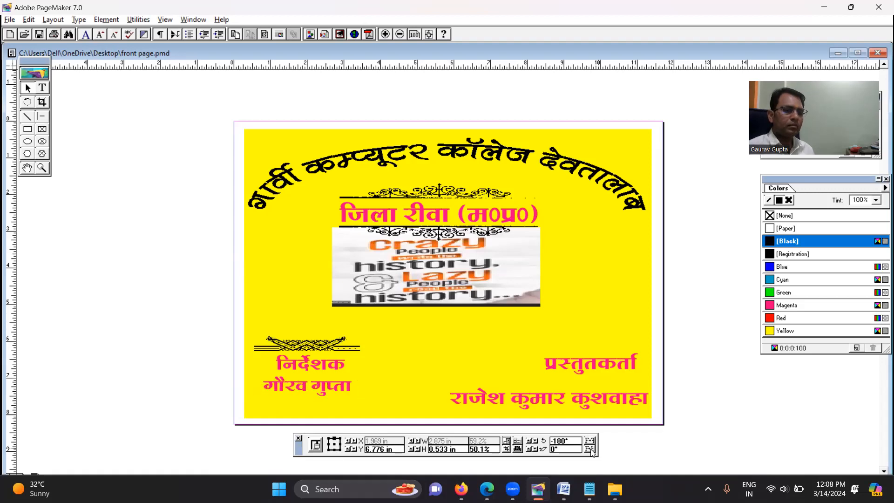
key(shift+Up)
key(shift+Up)
key(shift+Up)
key(shift+Up)
key(shift+Up)
key(shift+Up)
key(shift+Up)
key(shift+Up)
key(shift+Up)
key(shift+Up)
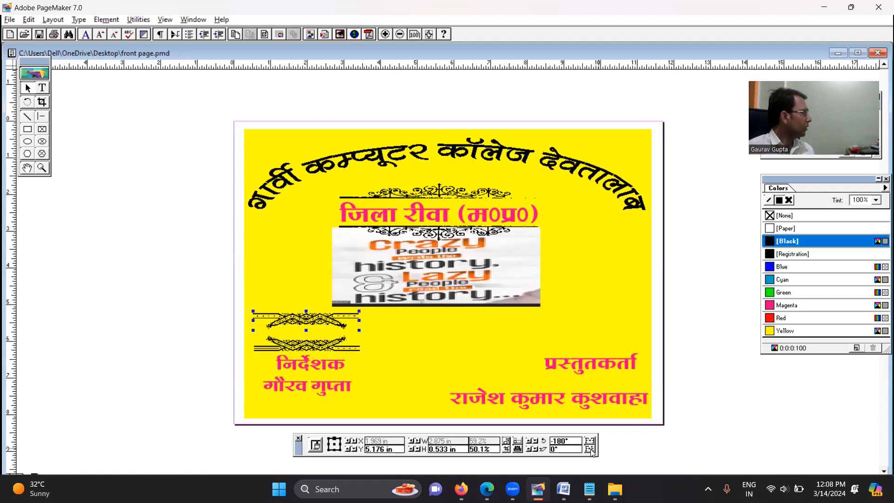
key(shift+Down)
key(shift+Down)
key(shift+Down)
key(shift+Down)
key(shift+Down)
key(shift+Down)
key(shift+Down)
key(shift+Down)
key(shift+Down)
key(shift+Down)
key(shift+Down)
key(shift+Down)
key(shift+Down)
key(shift+Down)
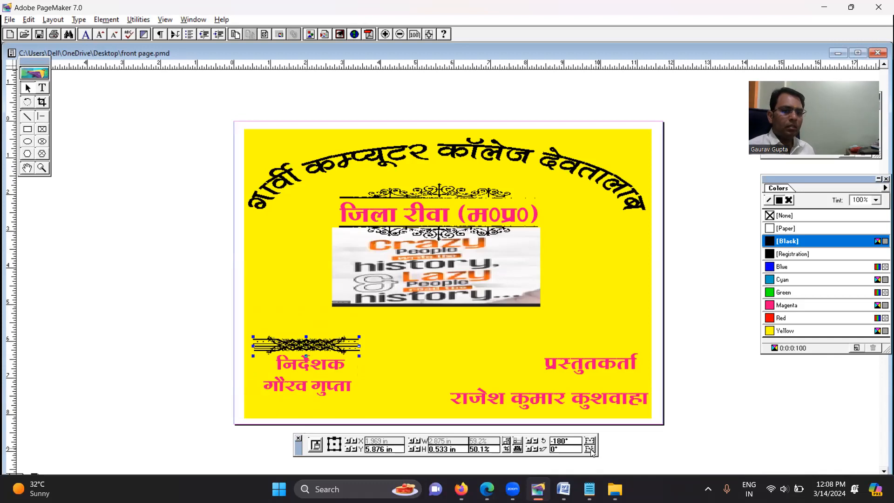
key(shift+Down)
key(shift+Down)
key(shift+Down)
key(shift+Down)
key(shift+Down)
key(shift+Down)
key(shift+Down)
key(shift+Down)
key(shift+Down)
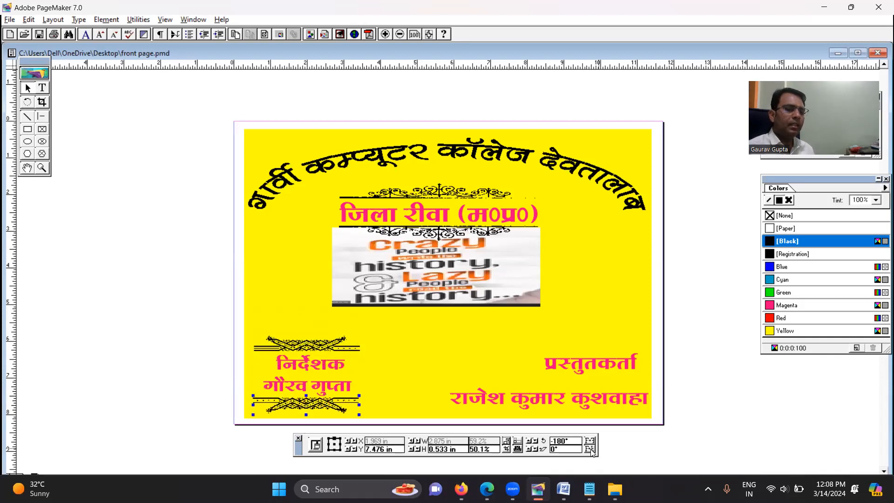
Nudge the director's name line up a little more, away from the lower ornament
click(417, 392)
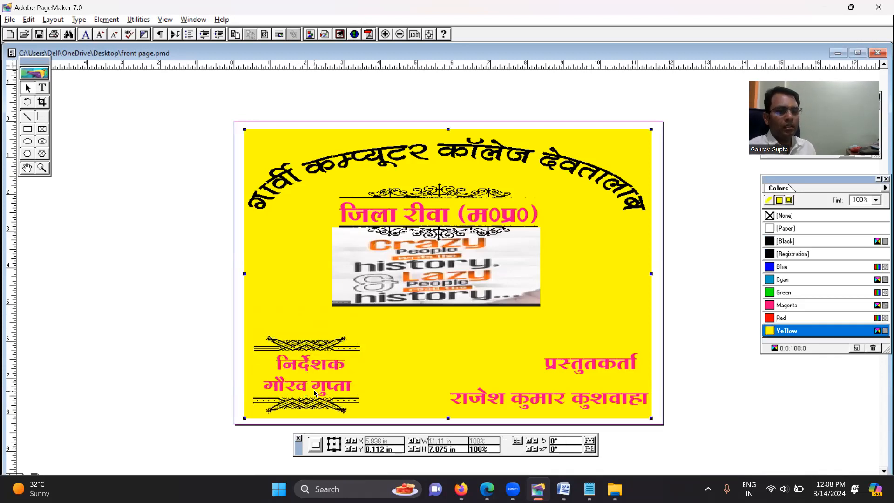
click(314, 389)
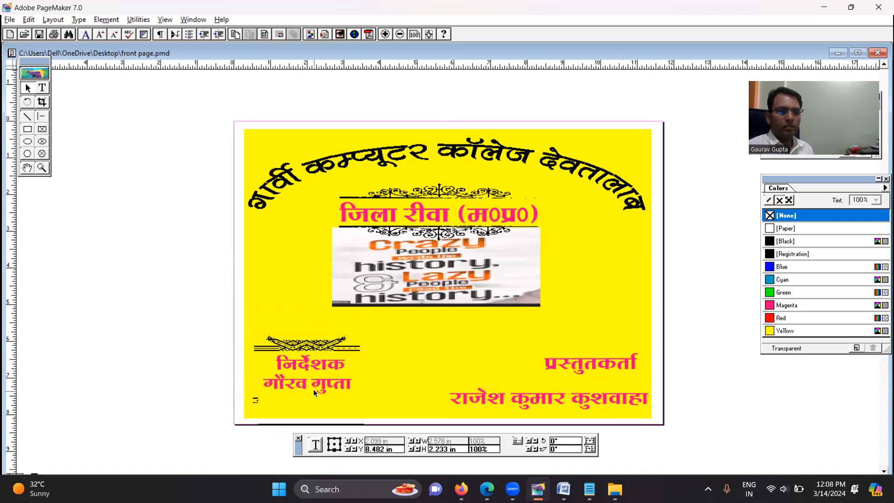
click(206, 312)
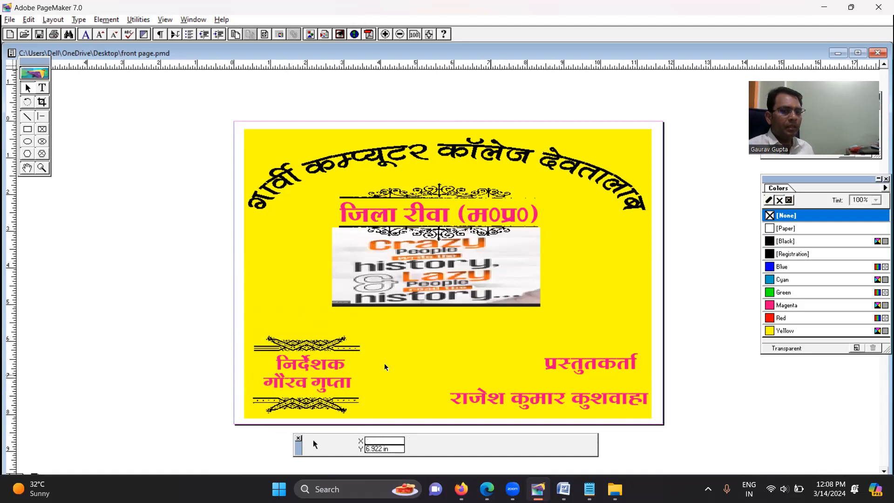
Copy both braided ornaments framing the director's block and move the copy straight across to the प्रस्तुतकर्ता block
click(325, 406)
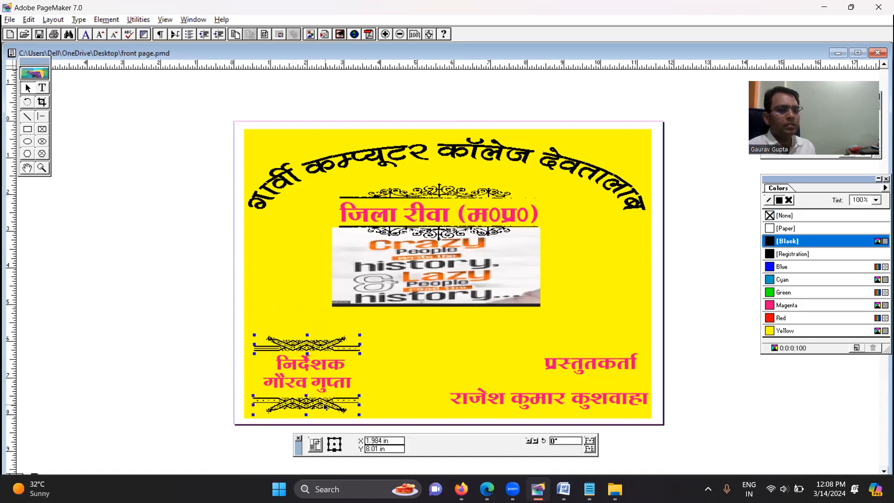
key(ctrl+v)
key(Up)
key(Up)
key(Up)
key(Up)
key(Up)
key(Up)
key(Right)
key(Right)
key(Right)
key(Right)
key(Right)
key(Right)
key(Right)
key(Right)
key(Right)
key(Right)
key(Right)
key(Right)
key(Right)
key(Right)
key(Right)
key(Right)
key(Right)
key(Right)
key(Right)
key(Right)
key(Right)
key(Right)
key(Right)
key(Right)
key(Right)
key(Right)
key(Right)
key(Right)
key(Right)
key(Right)
key(Right)
key(Right)
key(Right)
key(Right)
key(Right)
key(Right)
key(Right)
key(Right)
key(Right)
key(Right)
key(Right)
key(Right)
key(Right)
key(Right)
key(Right)
key(Right)
key(Right)
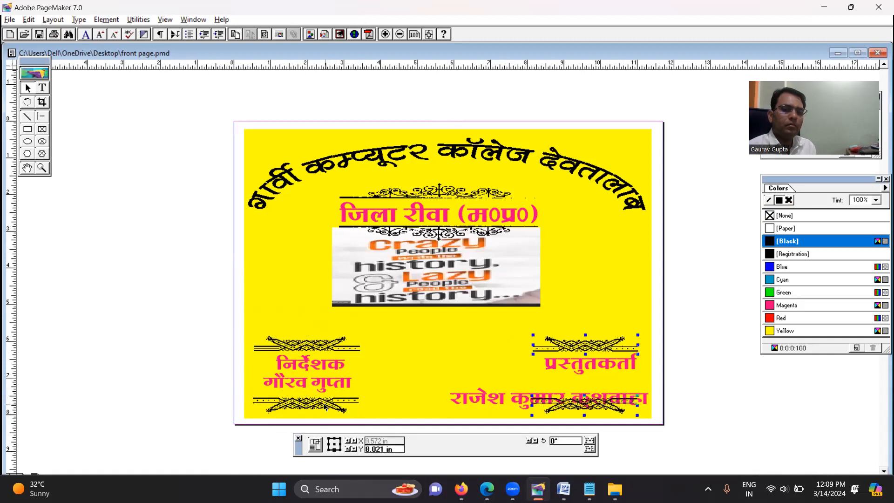
Move the presenter's name line up to about Y 7.39 in, directly beneath the प्रस्तुतकर्ता heading
click(568, 300)
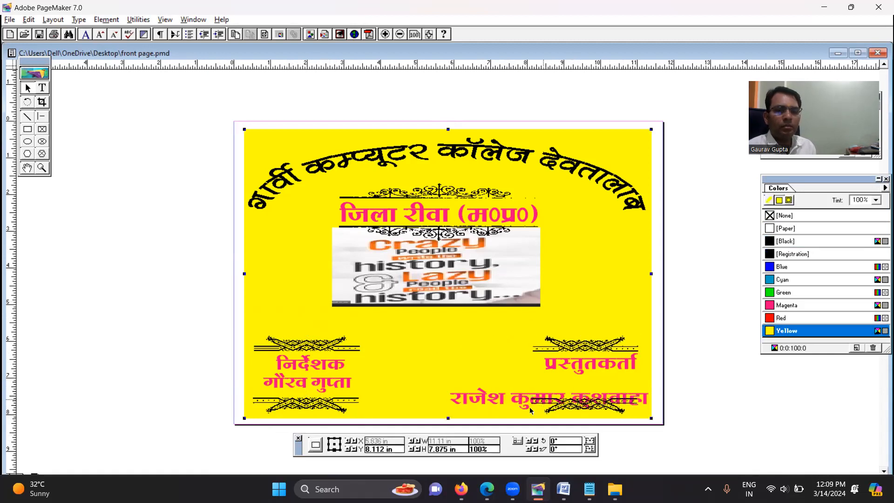
click(475, 399)
key(Up)
key(Up)
key(Up)
key(Up)
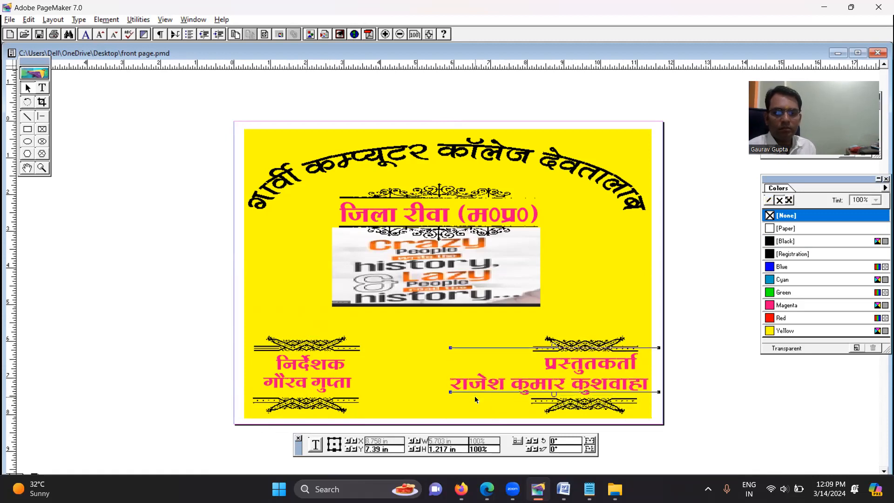
Shift the प्रस्तुतकर्ता heading left until it is centred above the presenter's name line
click(566, 367)
key(Left)
key(Left)
key(Left)
key(Left)
key(Left)
key(Left)
key(Left)
key(Left)
key(Left)
key(Left)
key(Left)
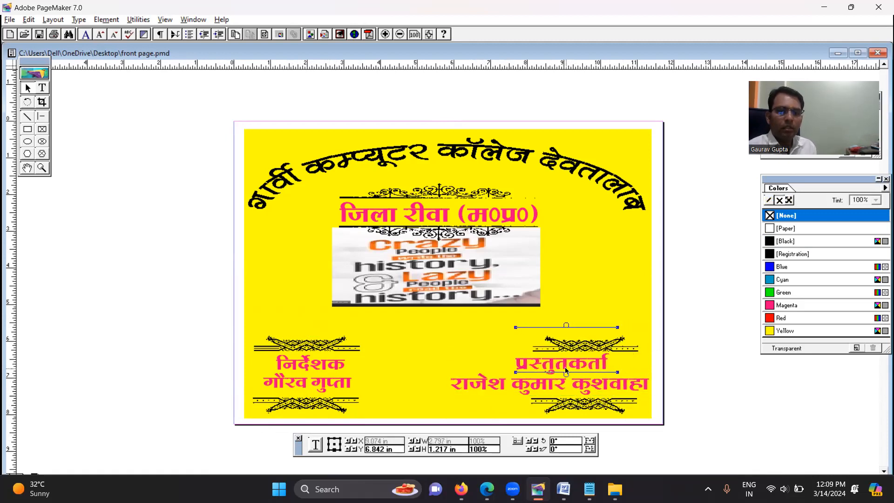
Shift the presenter block's two braided ornaments left together to about X 8.77 in, centring them on the text
click(580, 351)
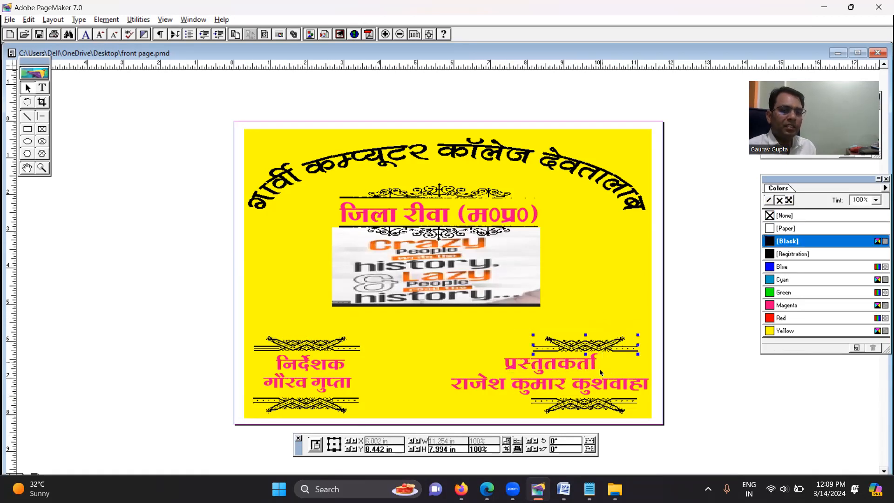
shift+click(599, 405)
key(Left)
key(Left)
key(Left)
key(Left)
key(Left)
key(Left)
key(Left)
key(Left)
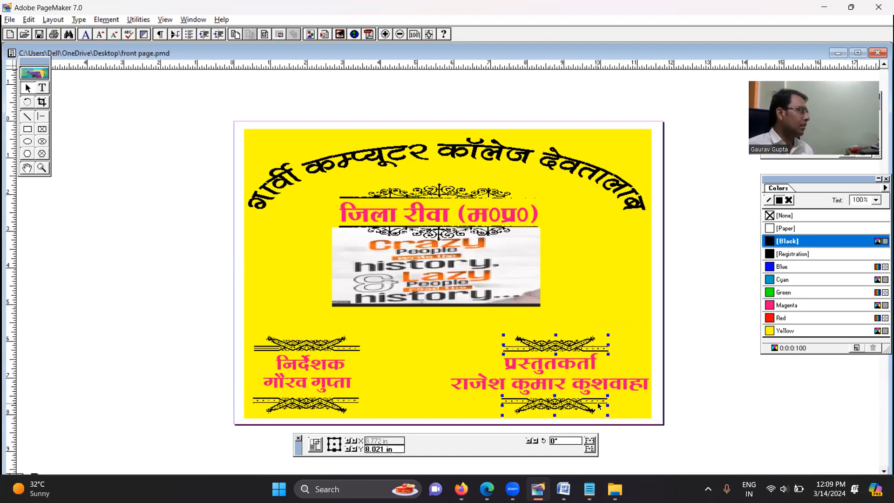
click(129, 320)
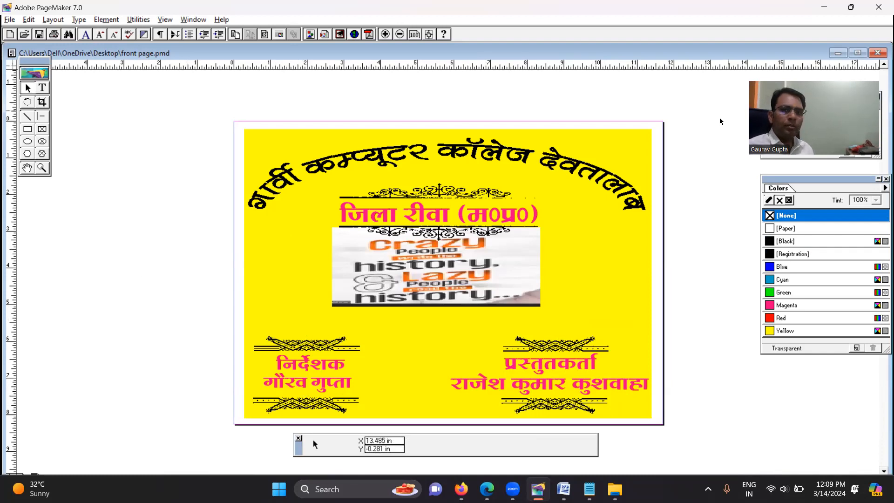
Switch to matrimonial images.pmd and copy the rose and butterfly clip art together
click(836, 55)
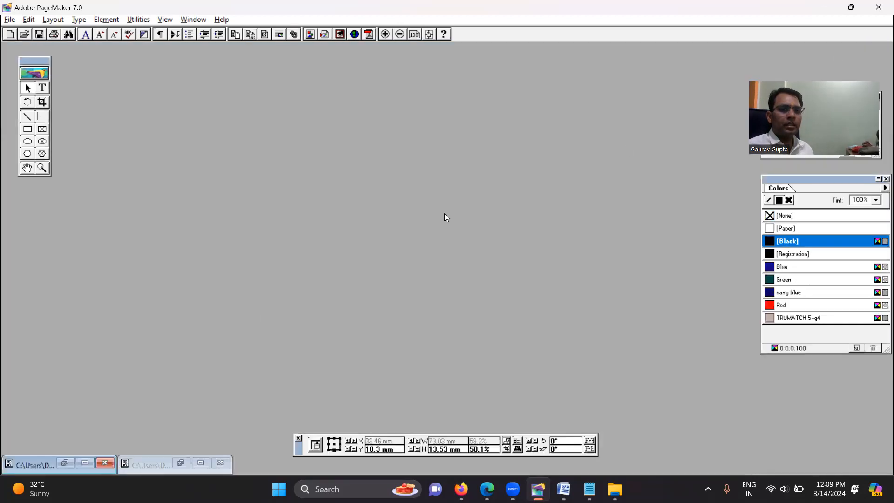
click(64, 462)
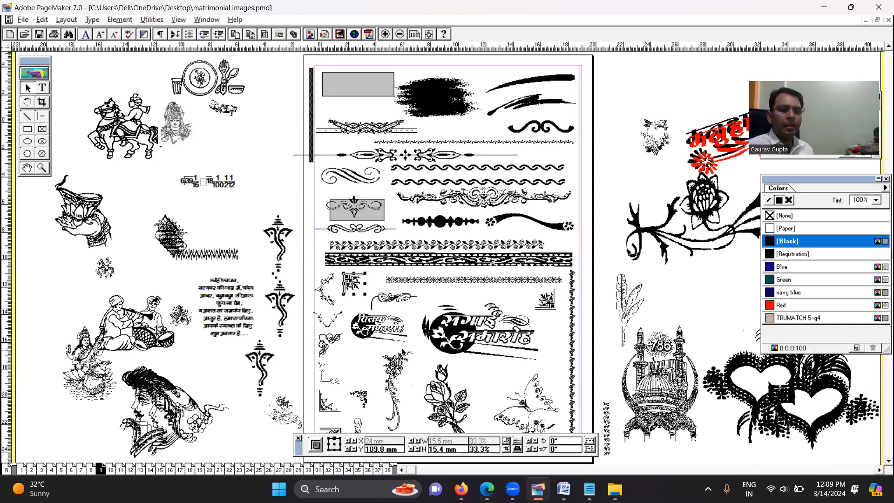
click(535, 400)
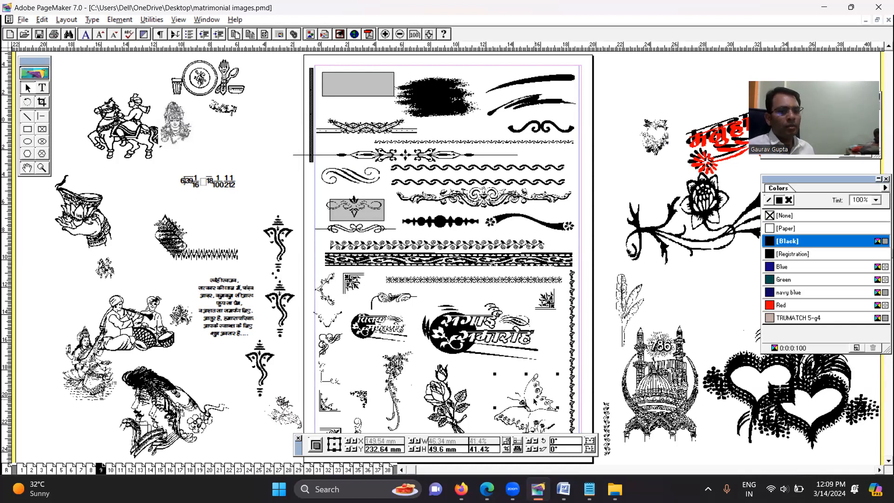
click(452, 400)
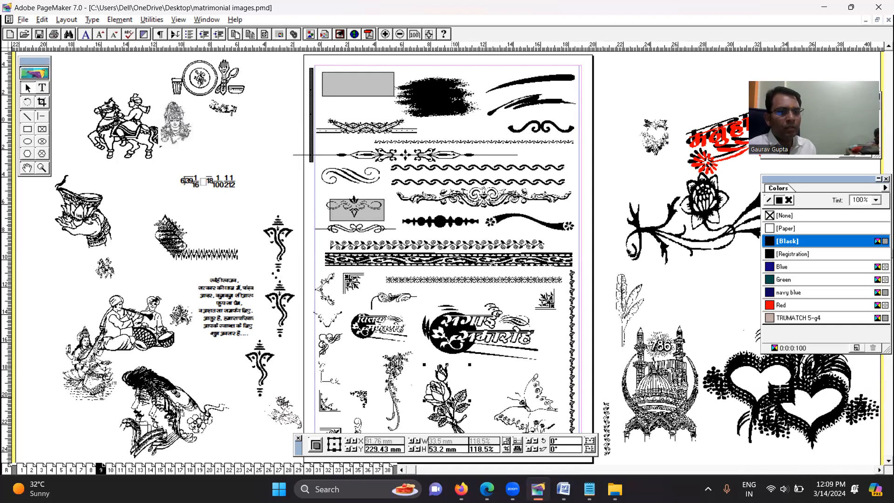
shift+click(531, 399)
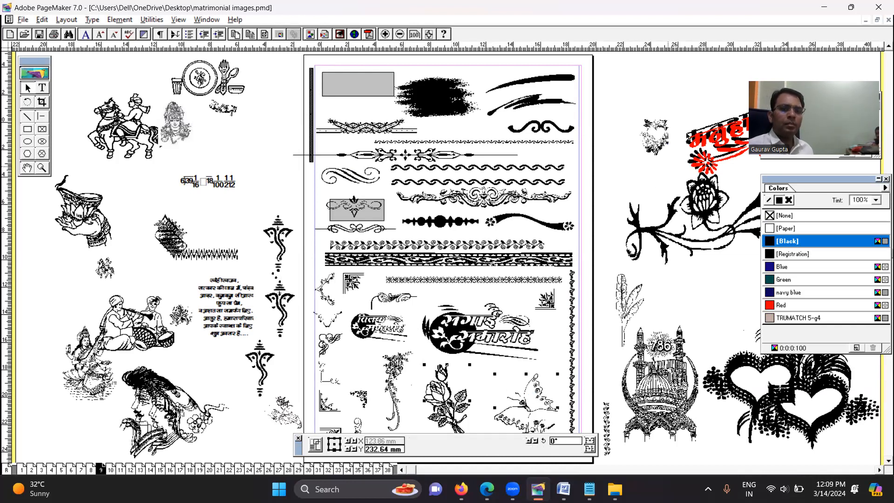
Paste the clip art into front page.pmd, placing the rose left of the picture and the butterfly right of it
click(865, 20)
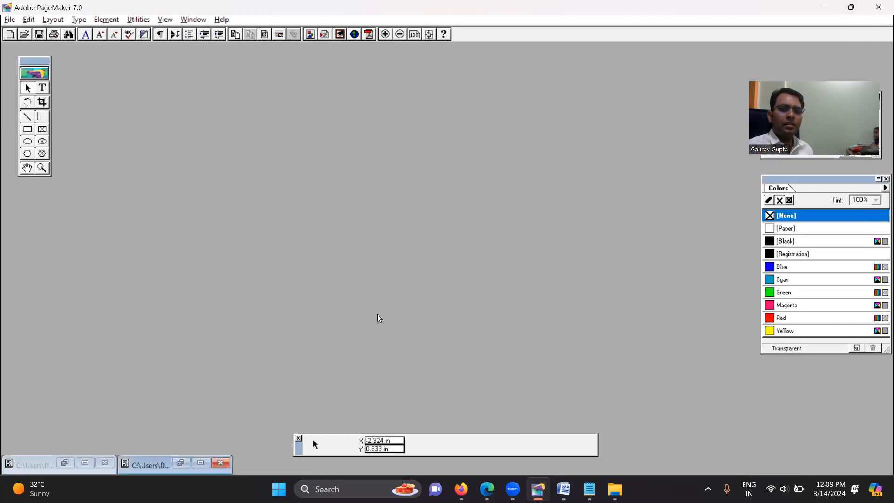
click(177, 463)
right_click(143, 219)
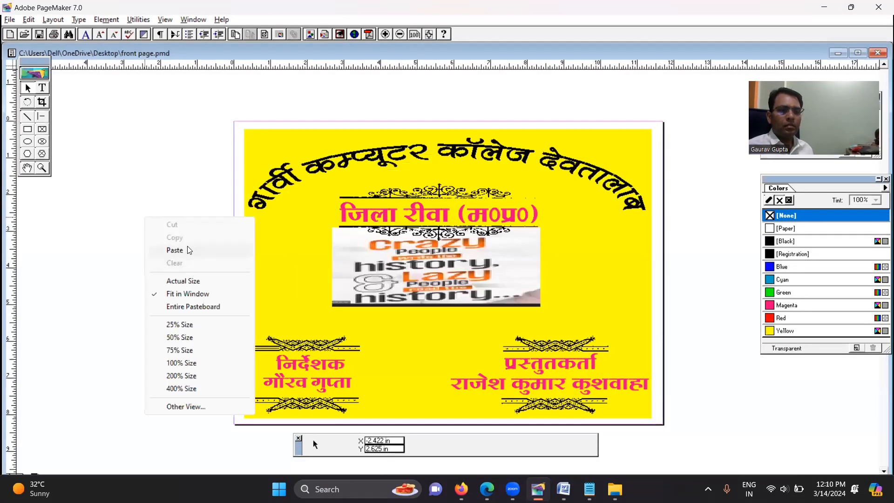
click(181, 250)
drag(252, 262, 601, 275)
drag(175, 252, 281, 251)
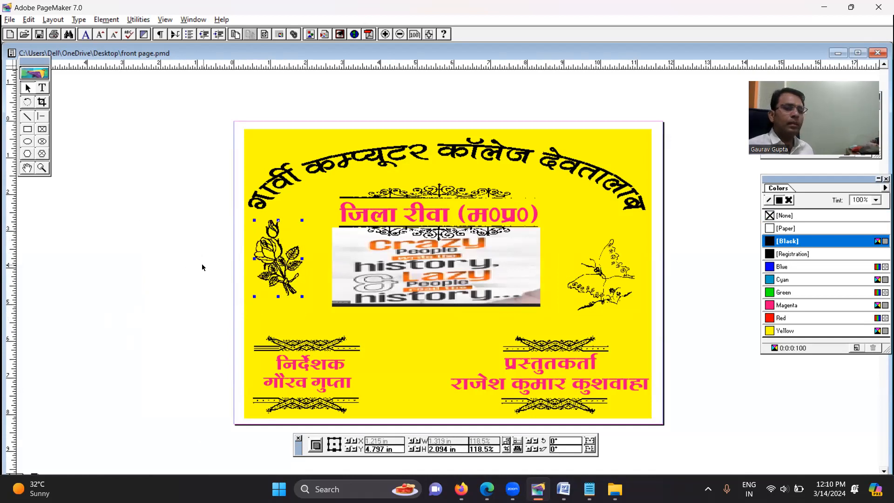
Mirror the rose horizontally, and shrink the butterfly to about 14.8% against the right side of the rose's bloom
click(589, 441)
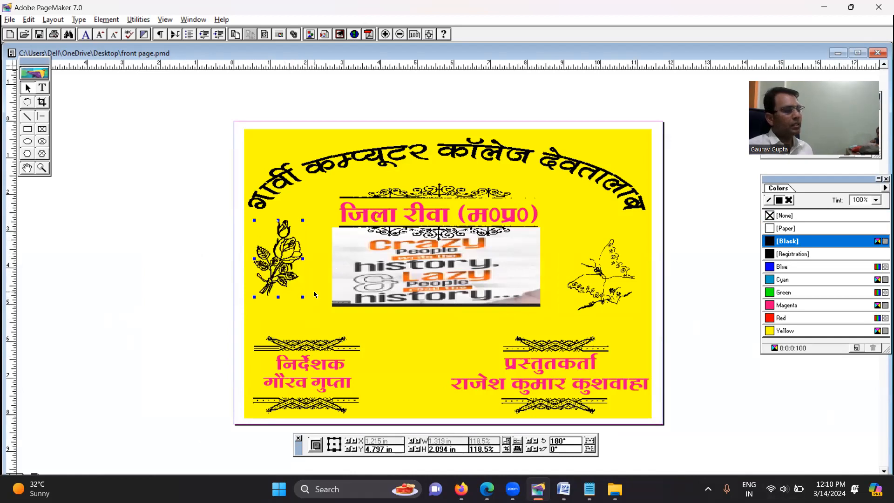
click(614, 270)
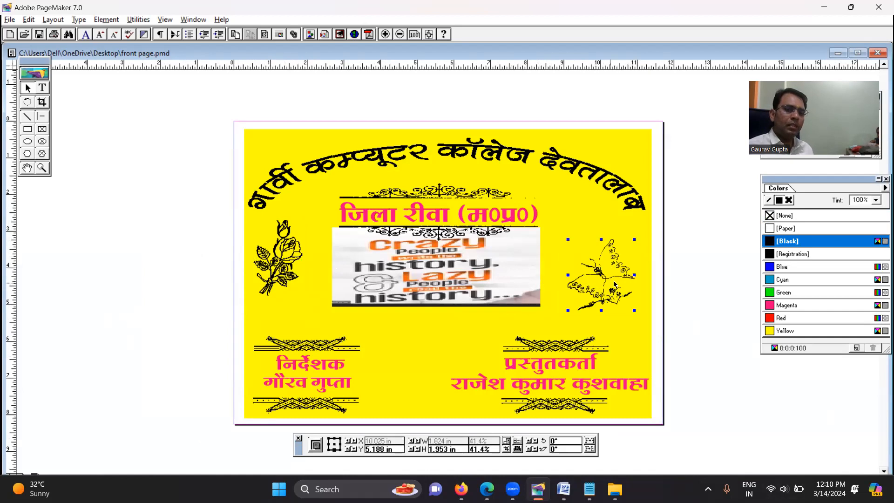
drag(634, 310, 315, 248)
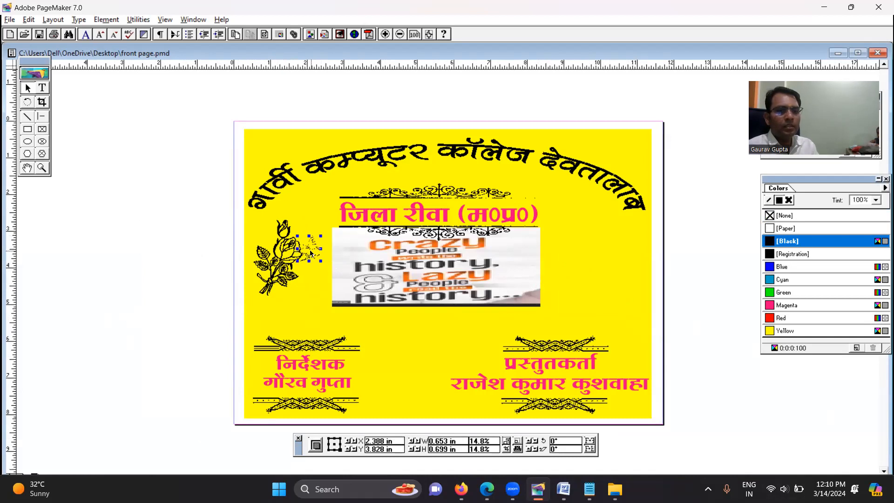
Duplicate the rose, mirror the copy horizontally and place it right of the picture at about X 11.07 in
click(288, 256)
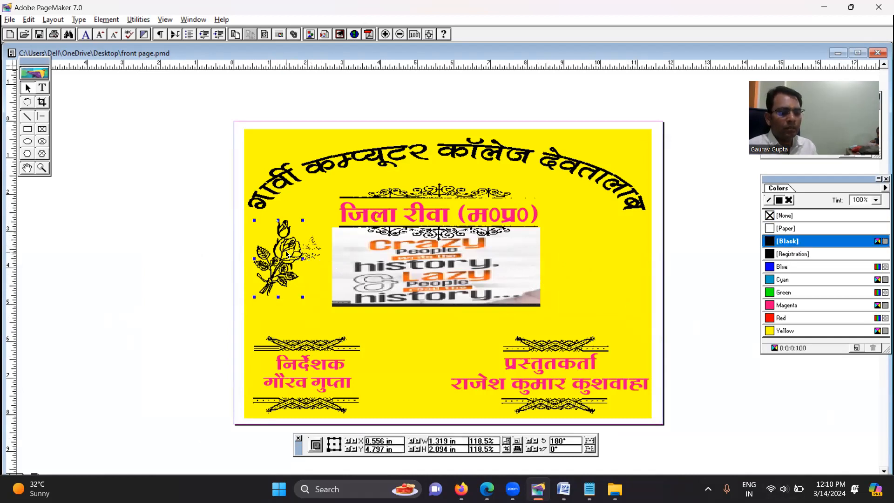
drag(287, 254, 599, 256)
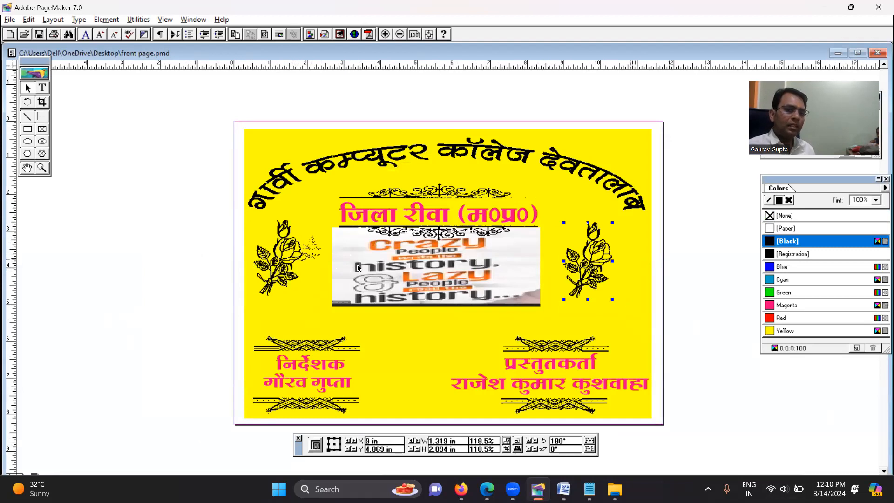
click(590, 445)
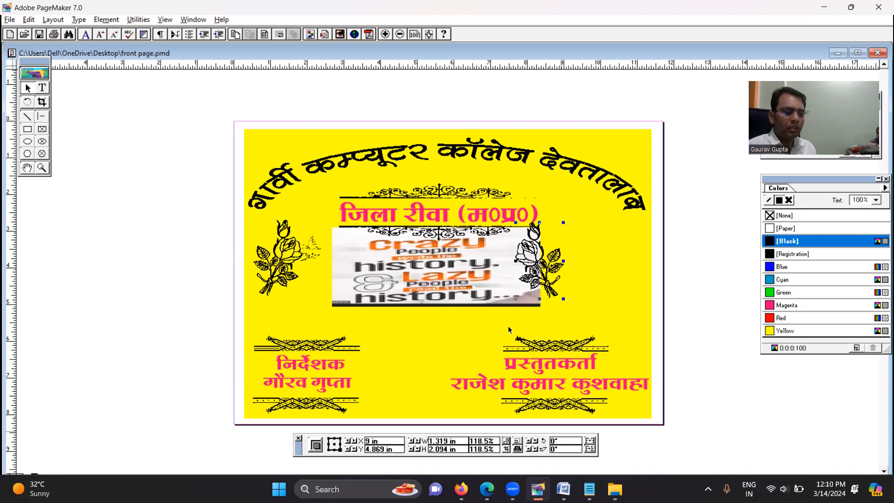
drag(540, 260, 623, 275)
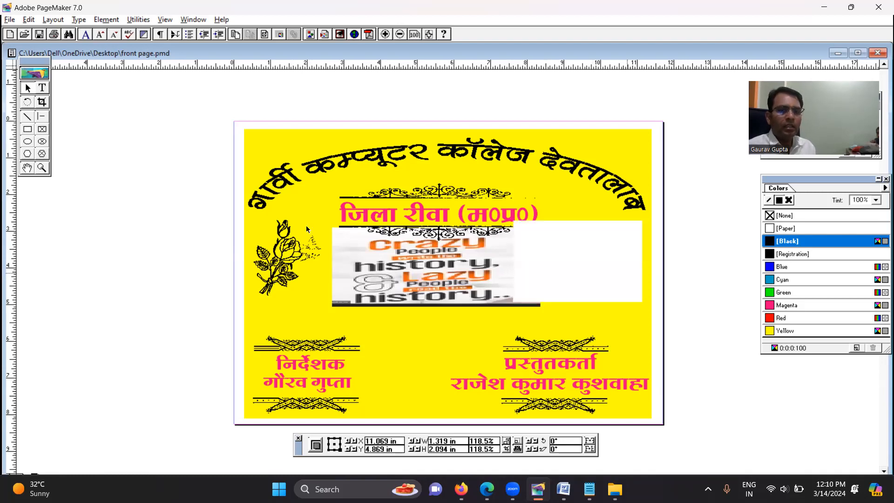
Duplicate the small butterfly, mirror the copy horizontally and place it against the left side of the right-hand rose
click(312, 252)
drag(570, 250, 582, 249)
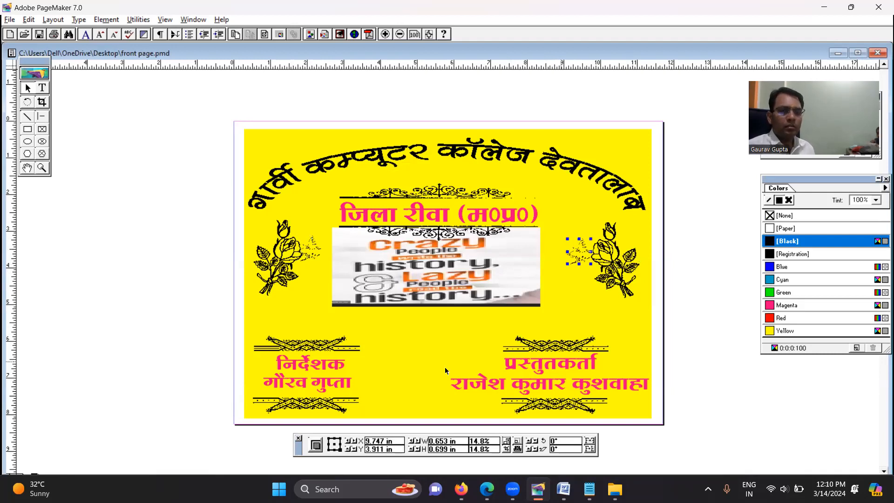
click(588, 333)
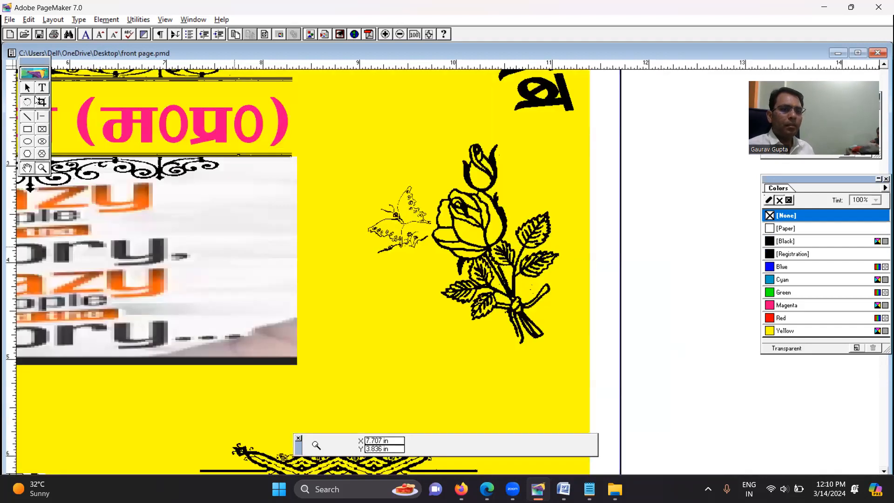
click(29, 88)
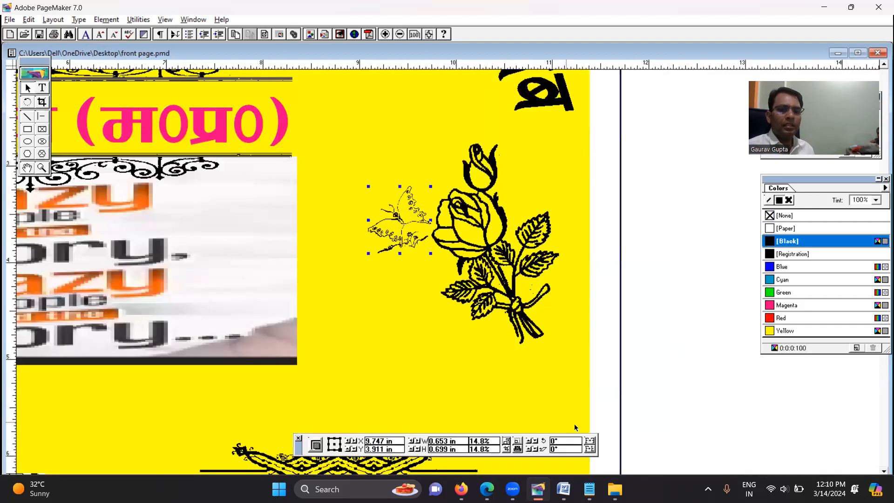
click(588, 441)
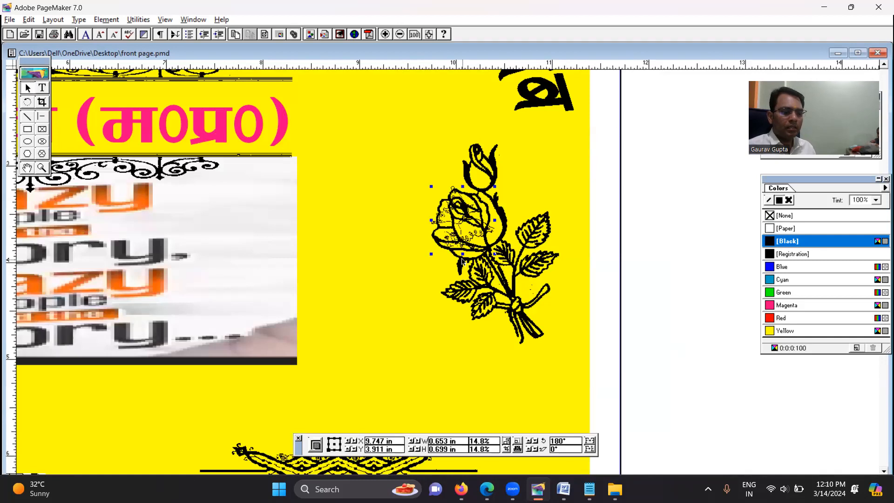
drag(455, 233, 404, 230)
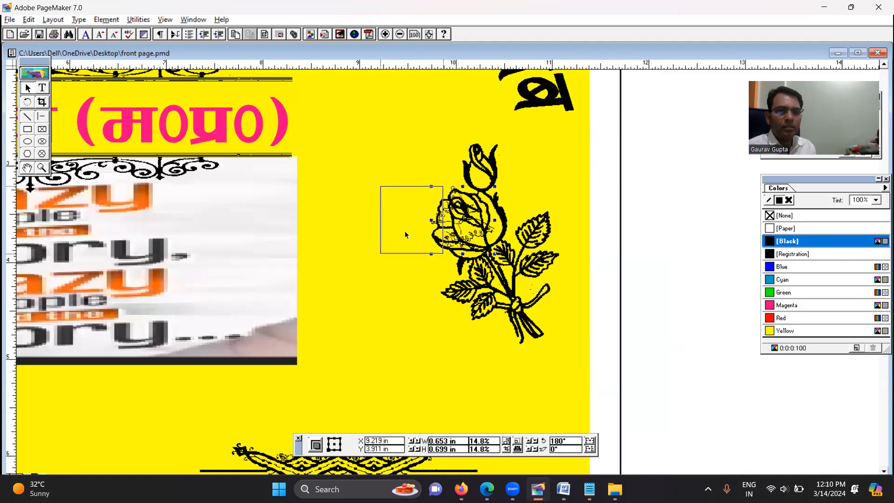
click(359, 313)
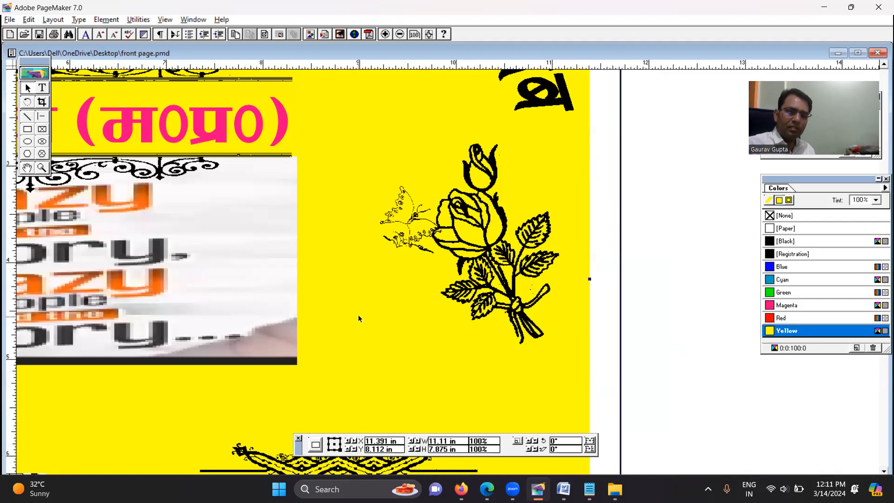
key(ctrl+9)
key(ctrl+0)
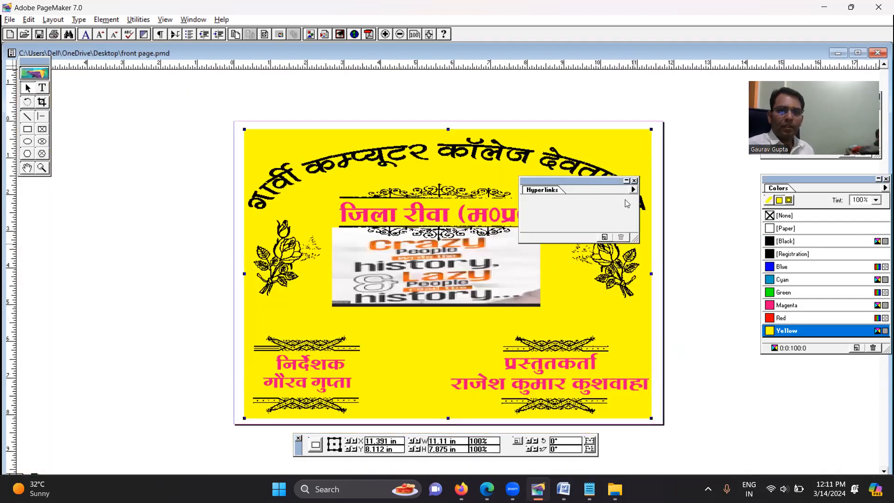
click(634, 180)
click(704, 182)
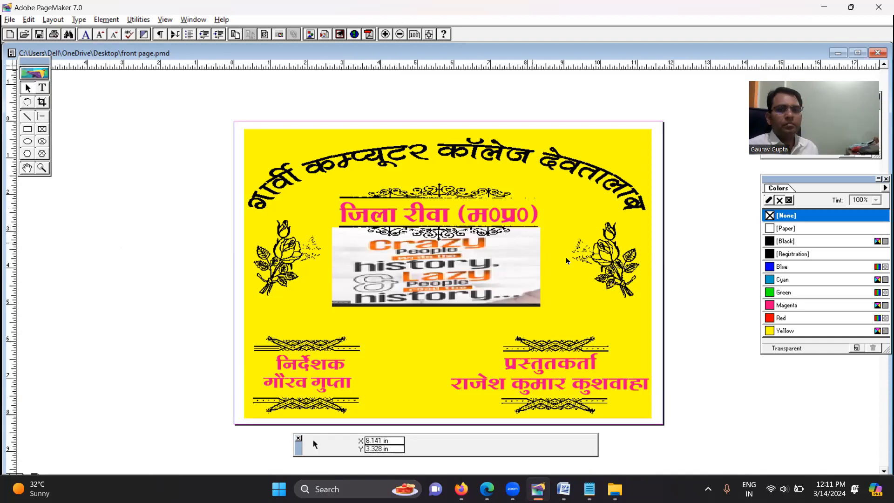
Try mirroring the rose left of the picture horizontally
click(42, 167)
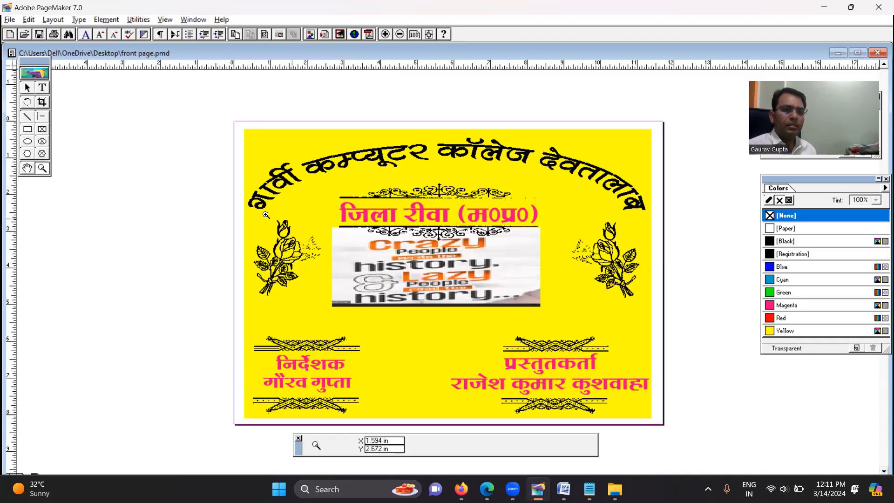
drag(225, 204, 355, 321)
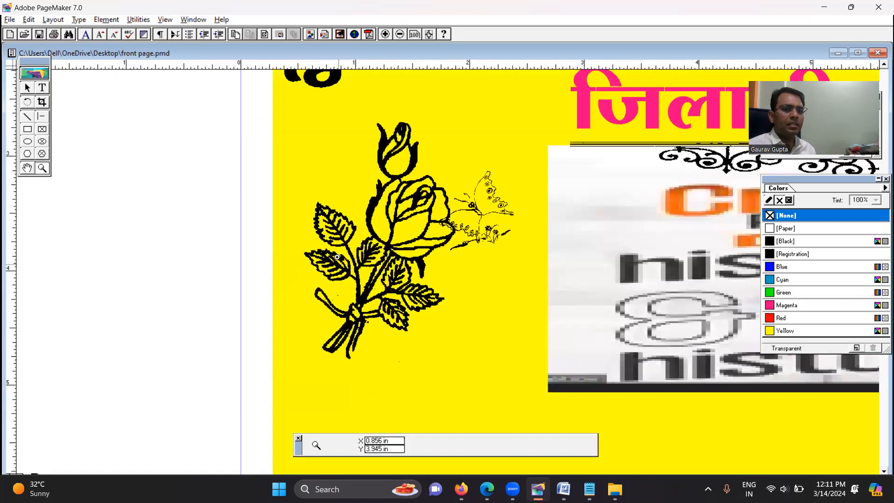
click(28, 87)
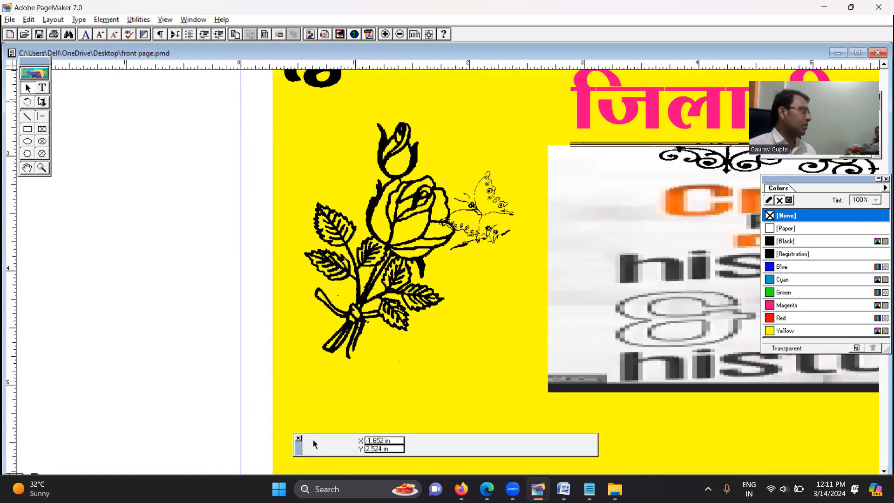
click(353, 278)
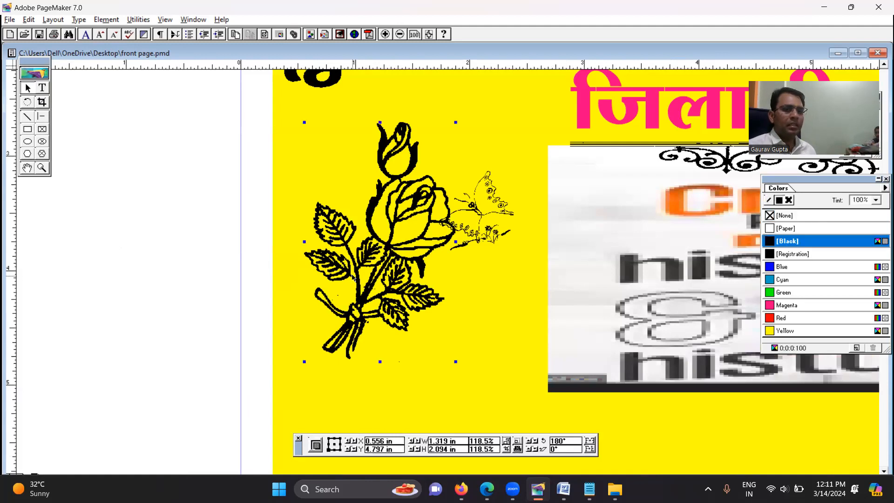
click(590, 441)
click(590, 440)
click(590, 441)
click(590, 442)
Flip the left-hand butterfly vertically and place it beside the rosebud at about X 2.19 in, Y 2.79 in
click(476, 207)
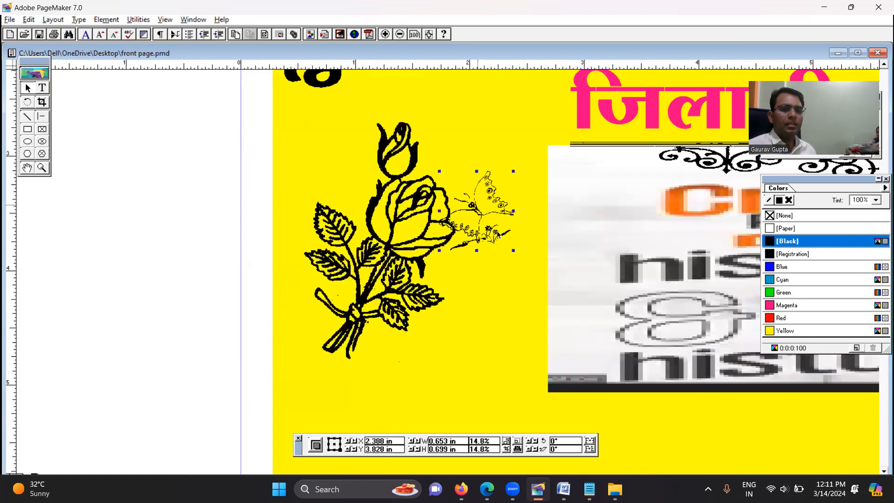
click(589, 443)
click(590, 444)
click(589, 443)
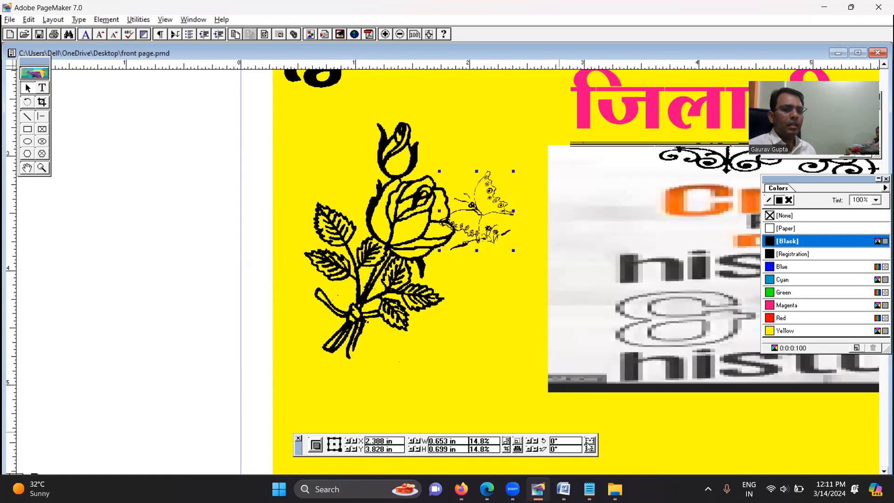
click(589, 448)
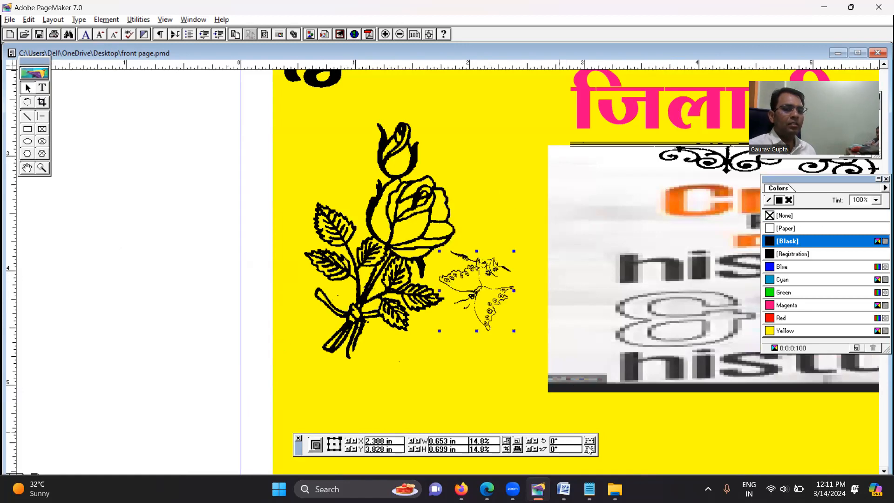
drag(477, 294, 463, 178)
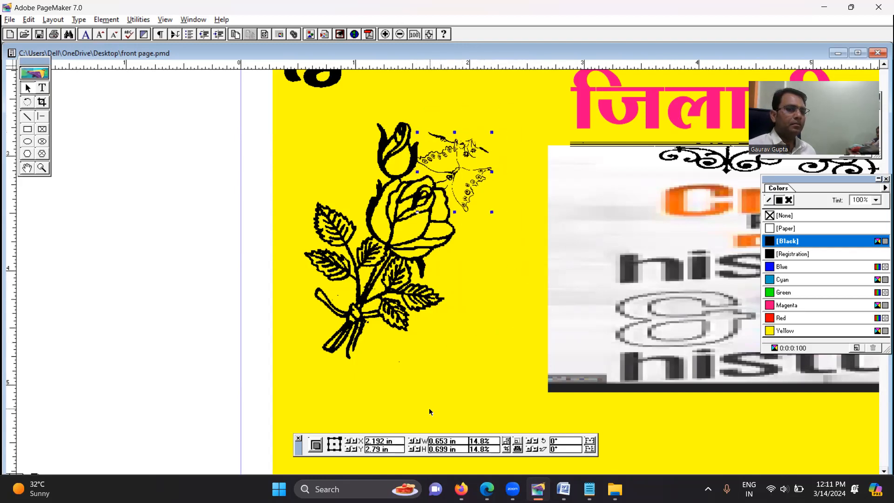
click(428, 408)
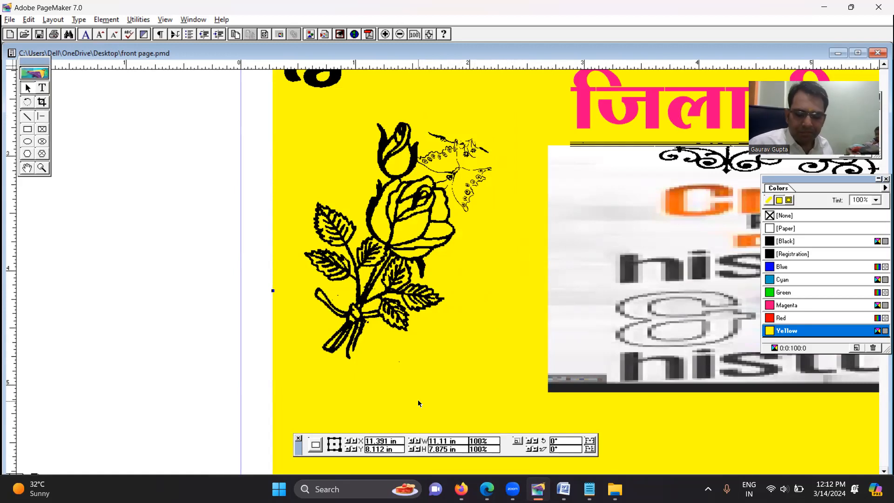
key(ctrl+0)
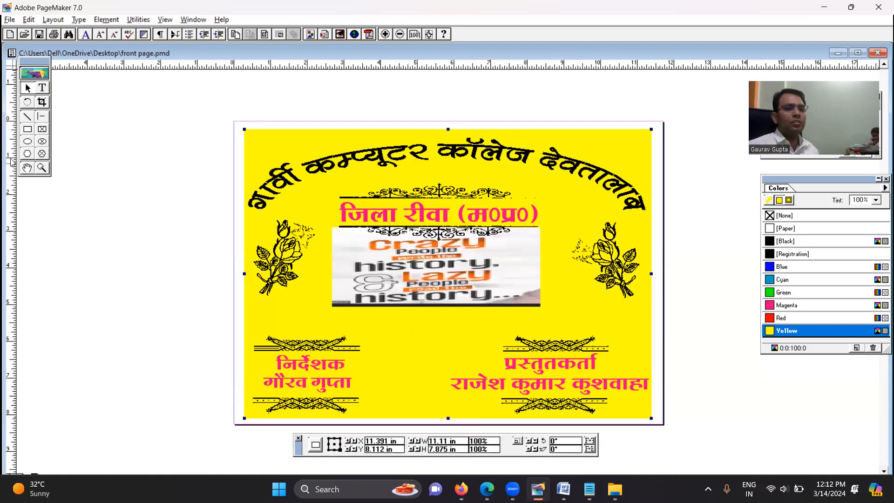
click(127, 195)
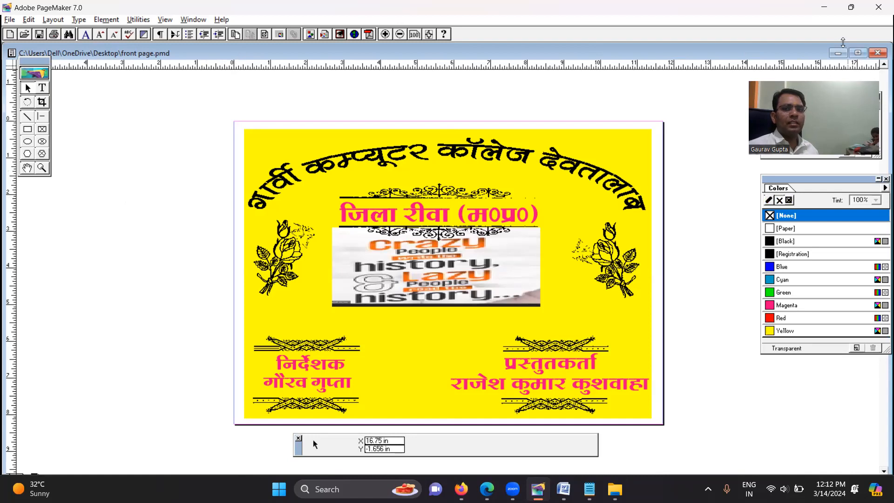
Copy the curling vine border strip from matrimonial images.pmd into front page.pmd, starting at the page's top-left corner
click(837, 53)
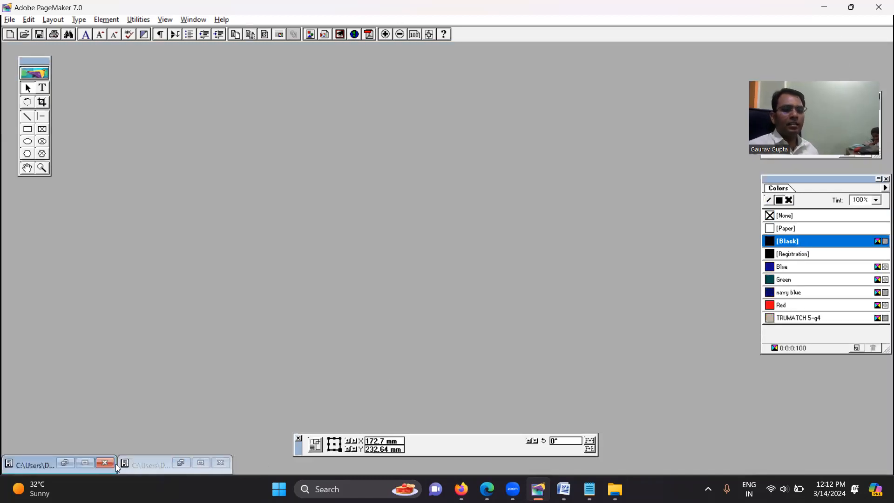
click(63, 463)
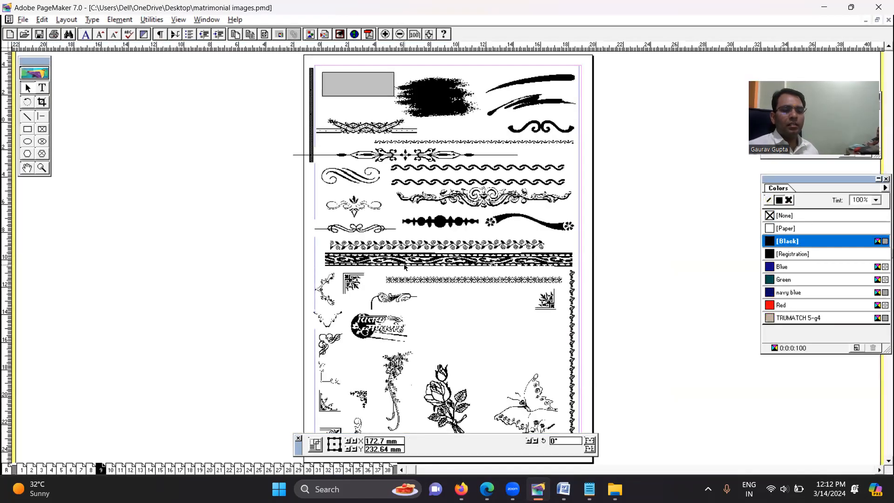
click(438, 247)
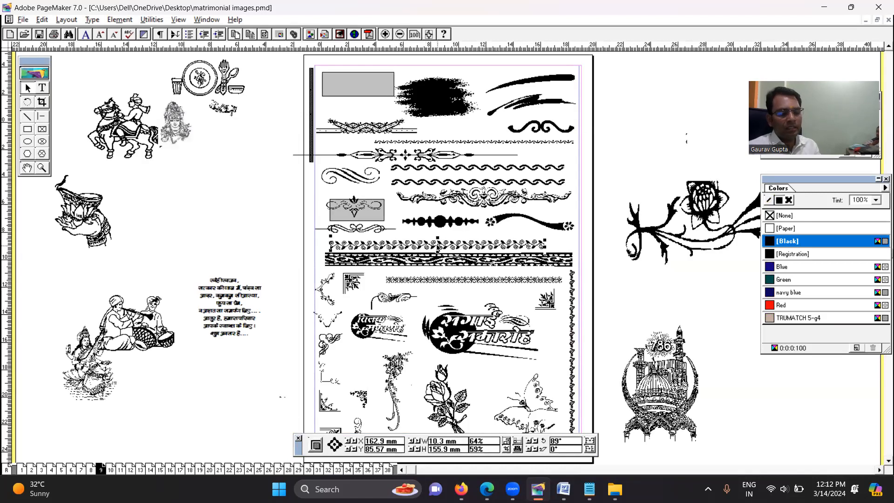
click(865, 20)
click(179, 464)
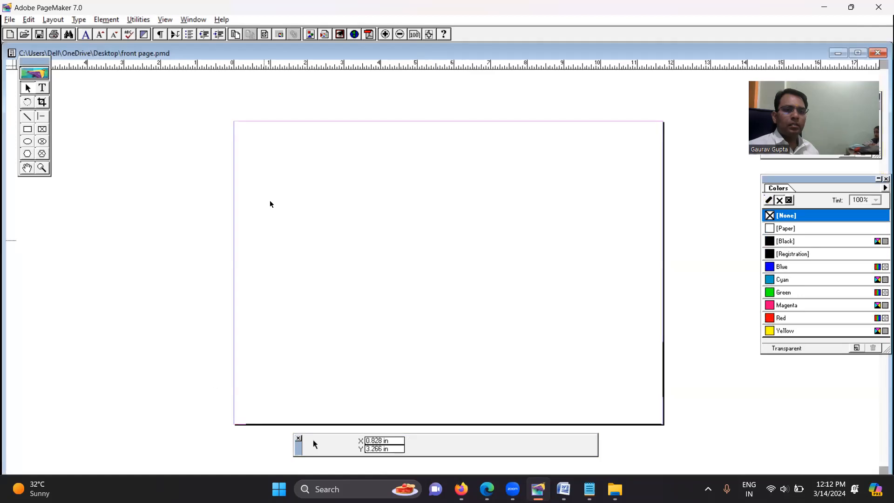
right_click(146, 161)
click(179, 193)
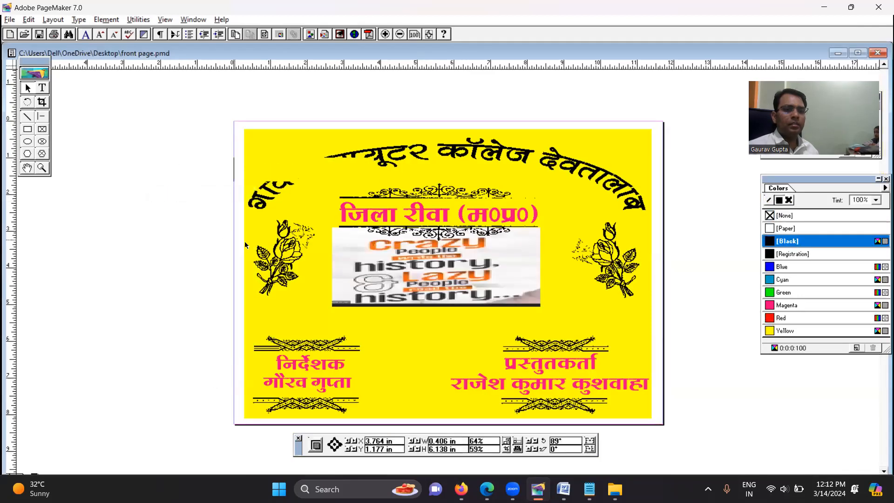
drag(228, 168, 166, 166)
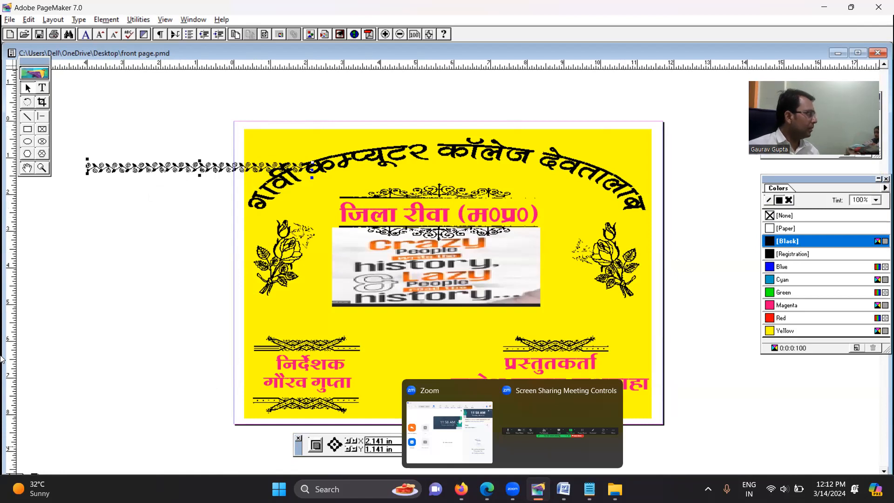
drag(173, 163, 320, 124)
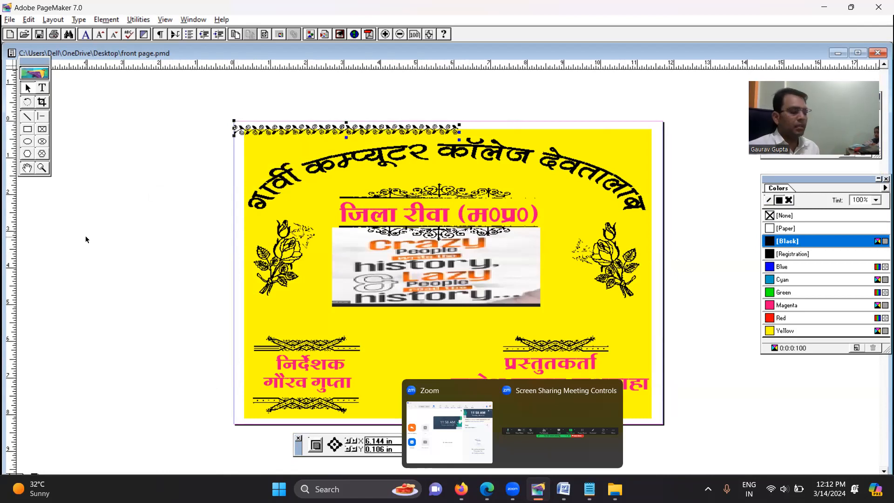
Duplicate the vine strip and align the copy end to end with the first along the page's top edge
key(ctrl+v)
drag(387, 132, 678, 133)
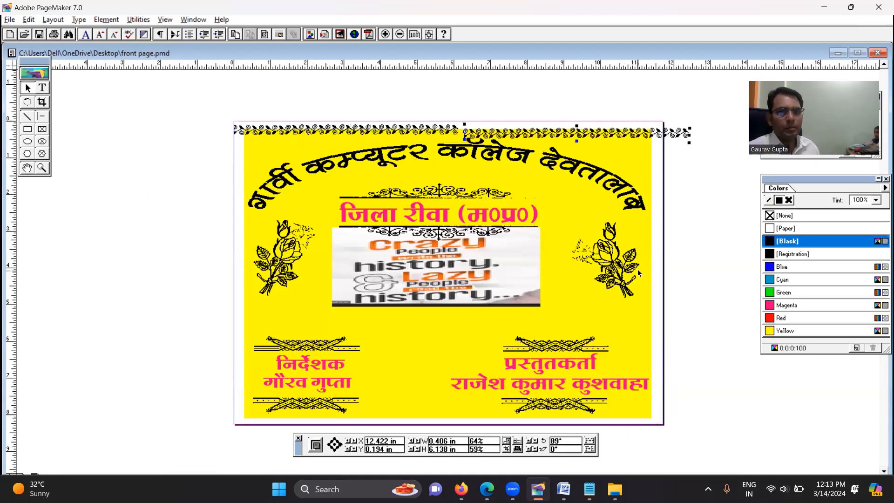
key(Up)
key(Up)
key(Up)
key(Up)
key(Up)
key(Up)
key(Up)
key(Up)
key(Up)
key(Up)
key(Up)
key(Up)
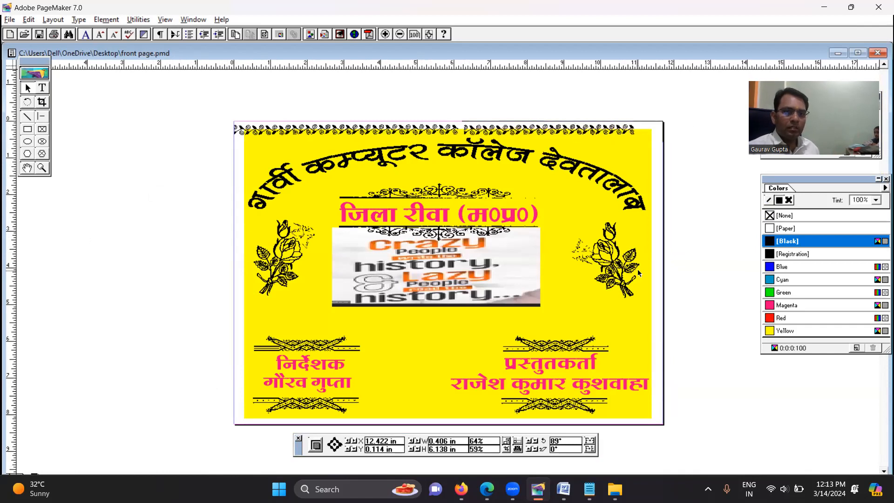
key(Up)
key(Up)
key(Up)
key(Up)
key(Up)
key(Left)
key(Left)
key(Left)
key(Left)
key(Left)
key(Left)
key(Left)
key(Left)
key(Left)
key(Left)
key(Left)
key(Left)
key(Left)
key(Left)
key(Left)
key(Left)
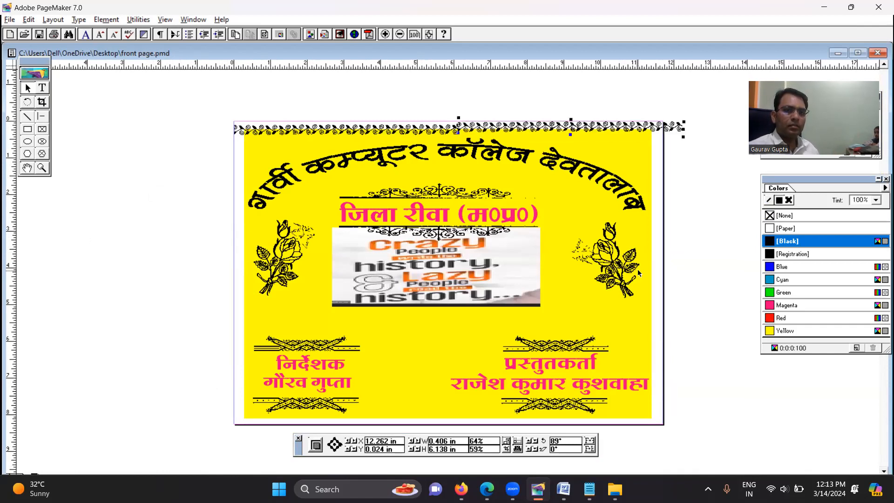
key(Down)
key(Down)
click(67, 232)
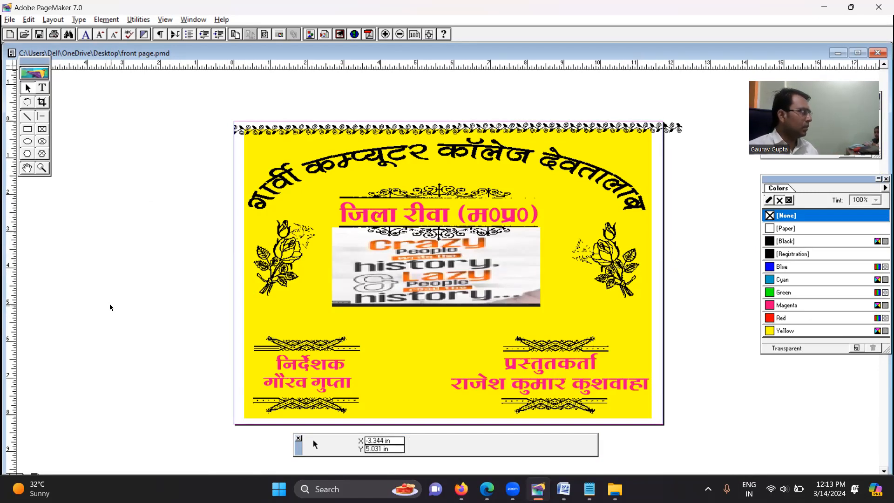
Group the two top vine strips and place a copy of the group along the page's bottom edge at about X 12.25 in, Y 8.44 in
drag(221, 109, 705, 148)
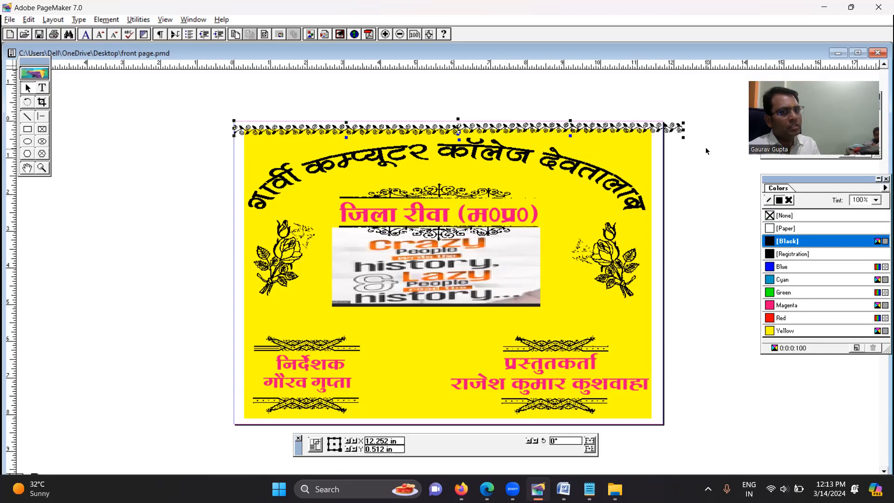
key(ctrl+g)
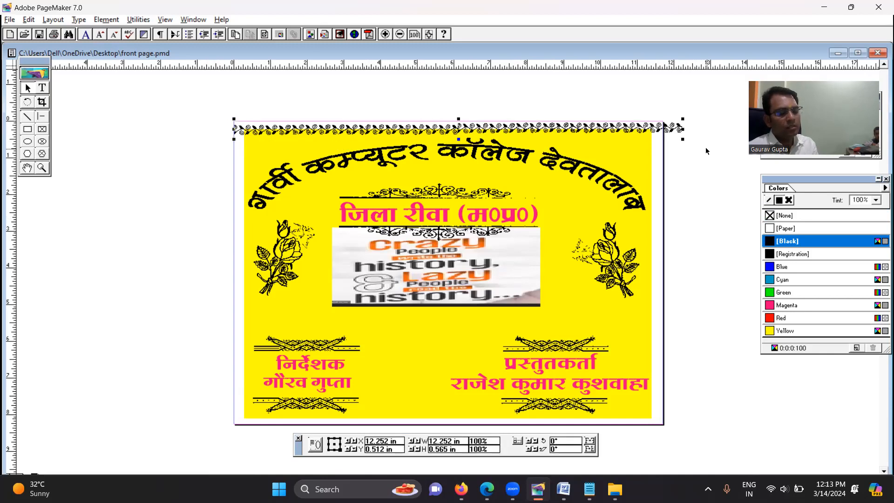
drag(547, 133, 535, 426)
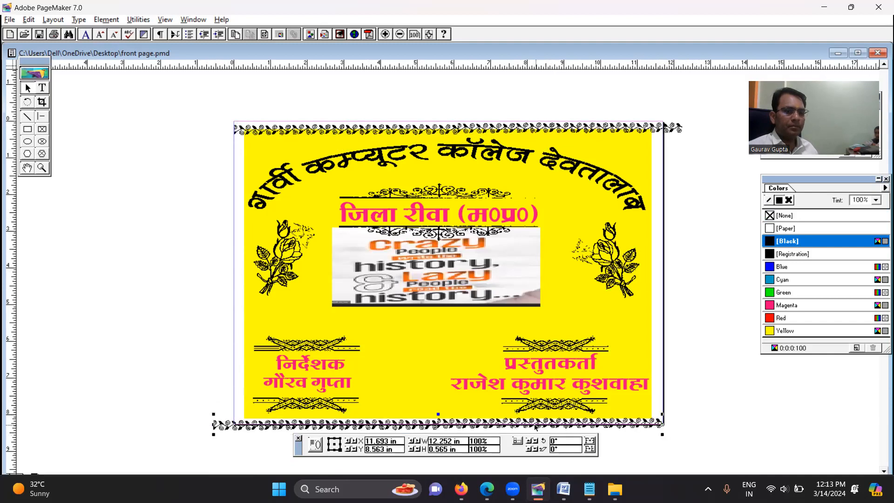
key(Right)
key(Right)
key(Right)
key(Right)
key(Right)
key(Right)
key(Right)
key(Right)
key(Right)
key(Right)
key(Right)
key(Right)
key(Right)
key(Right)
key(Right)
key(Right)
key(Right)
key(Right)
key(Right)
key(Right)
key(Right)
key(Right)
key(Right)
key(Right)
key(Right)
key(Right)
key(Right)
key(Right)
key(Right)
key(Right)
key(Right)
key(Right)
key(Right)
key(Right)
key(Right)
key(Right)
key(Right)
key(Right)
key(Right)
key(Right)
key(Right)
key(Right)
key(Right)
key(Right)
key(Up)
key(Up)
key(Up)
key(Up)
key(Up)
key(Up)
key(Up)
key(Up)
key(Up)
key(Up)
key(Up)
key(Up)
key(Up)
key(Up)
key(Up)
key(Up)
key(Up)
key(Up)
key(Up)
key(Down)
key(Down)
key(Down)
key(Down)
key(Down)
key(Down)
key(Right)
key(Right)
key(Right)
key(Right)
key(Right)
key(Right)
key(Right)
key(Right)
key(Right)
key(Right)
key(Down)
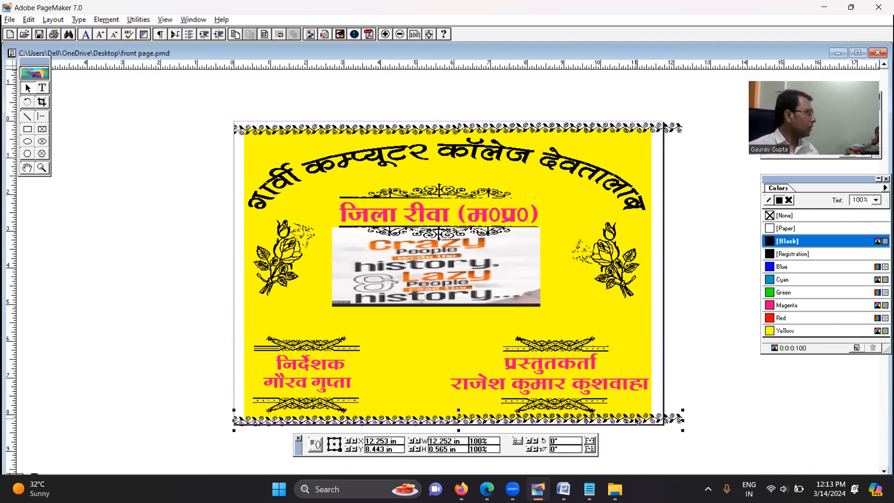
Duplicate the top vine border, rotate the copy to 90° and move it to the pasteboard left of the page
click(144, 212)
click(253, 130)
click(254, 131)
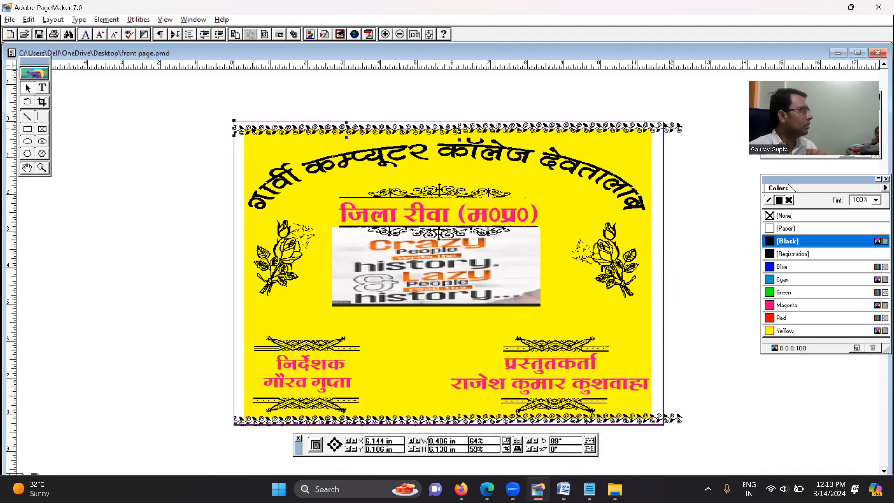
click(256, 135)
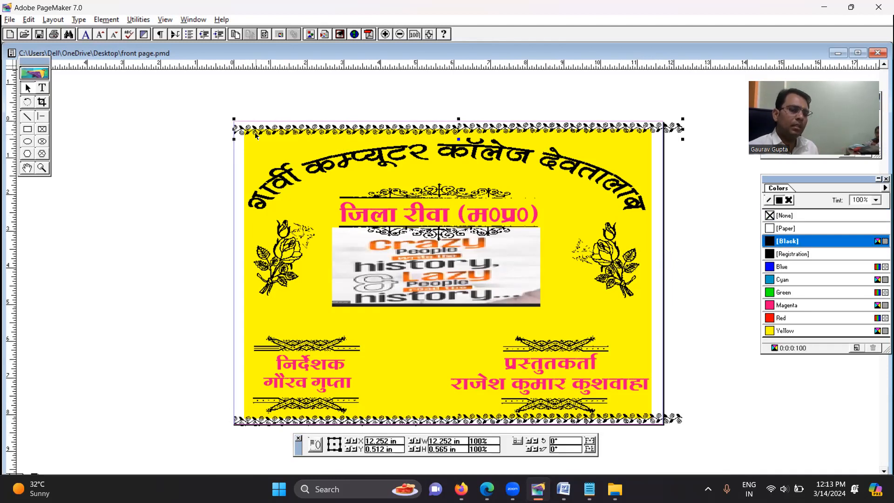
drag(319, 136, 169, 137)
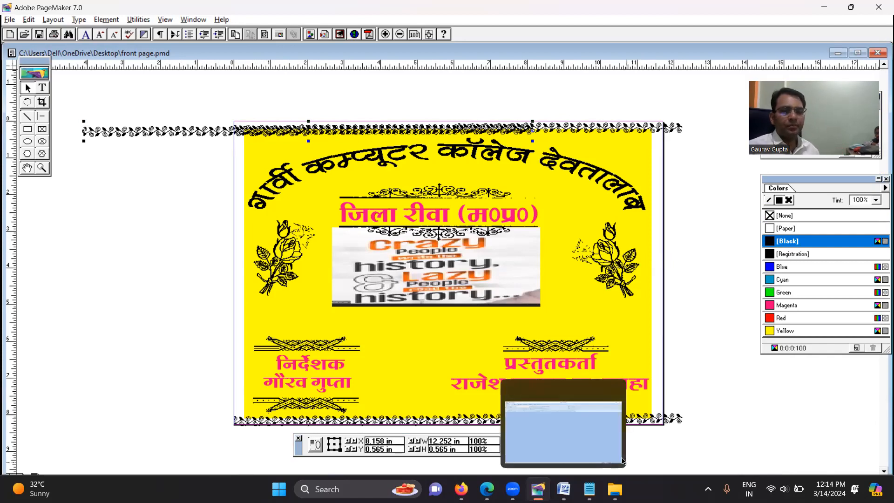
click(532, 441)
text(90)
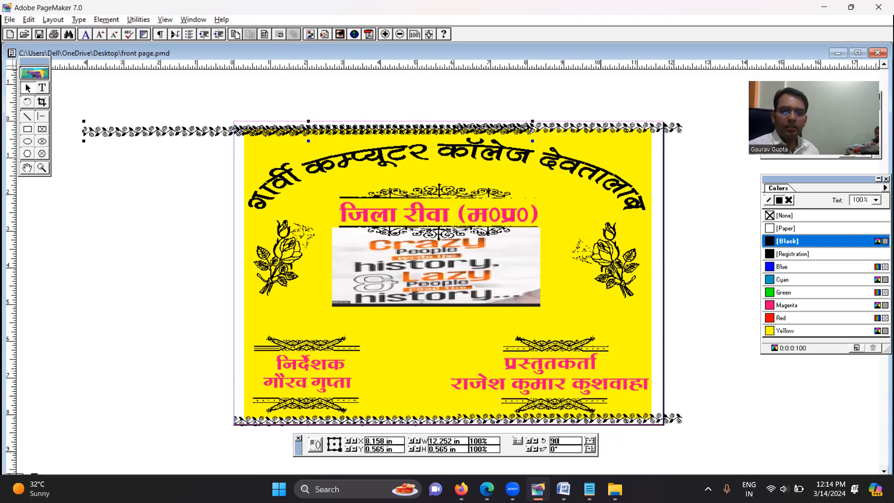
key(Return)
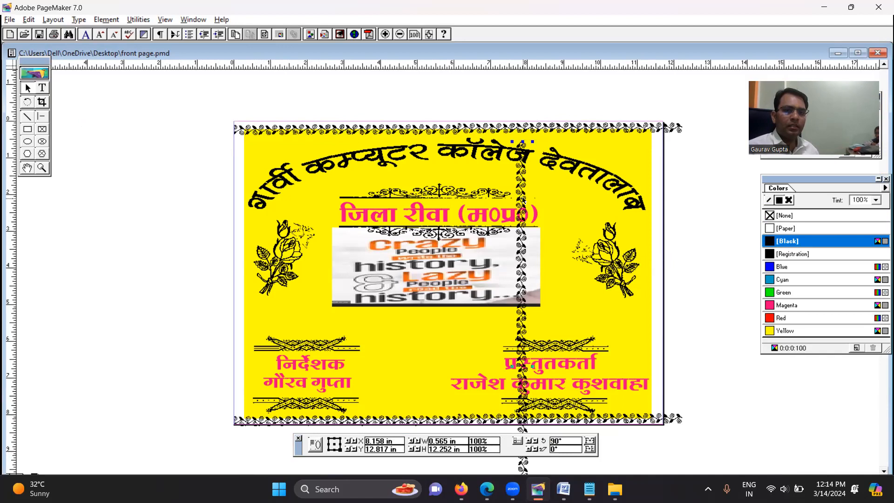
drag(382, 197, 160, 192)
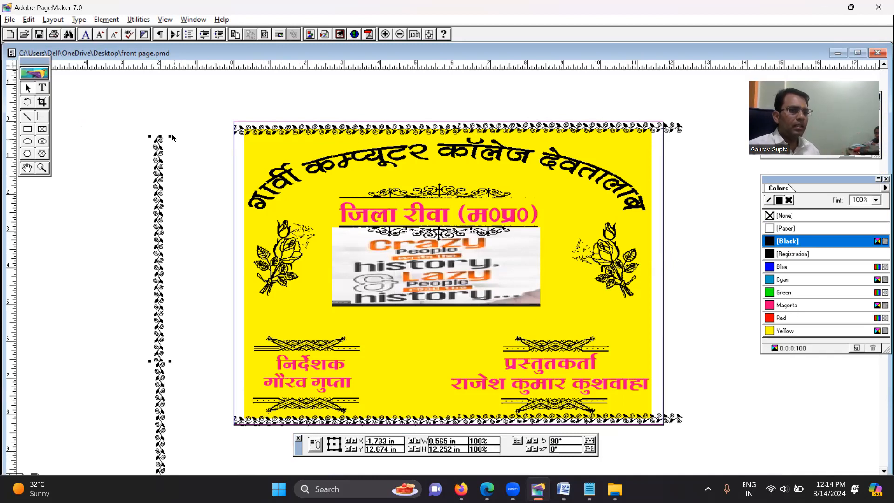
Rotate the vertical vine strip to -90° and move it up beside the page, at about X -0.66 in, Y -0.38 in
click(588, 449)
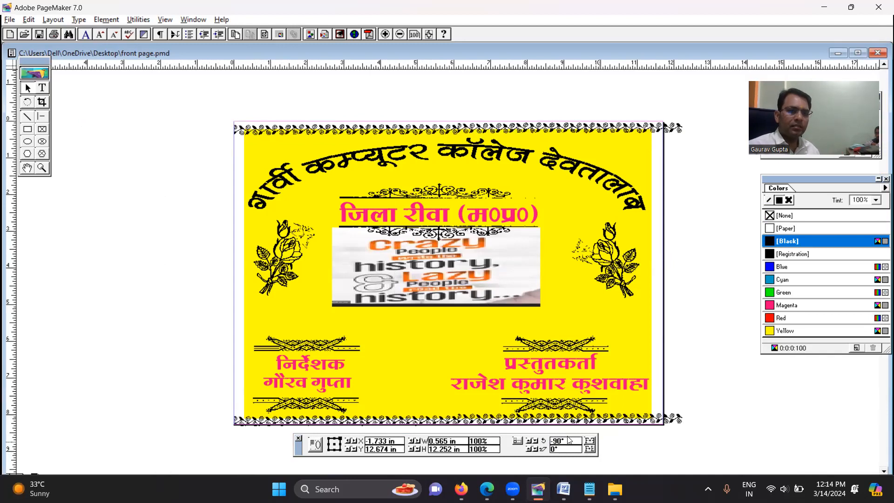
key(ctrl+minus)
key(ctrl+minus)
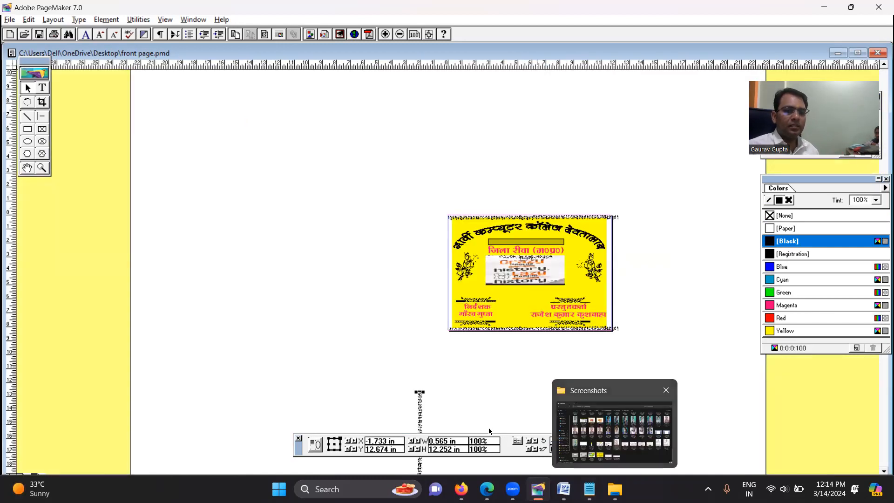
drag(420, 393, 436, 225)
key(ctrl+0)
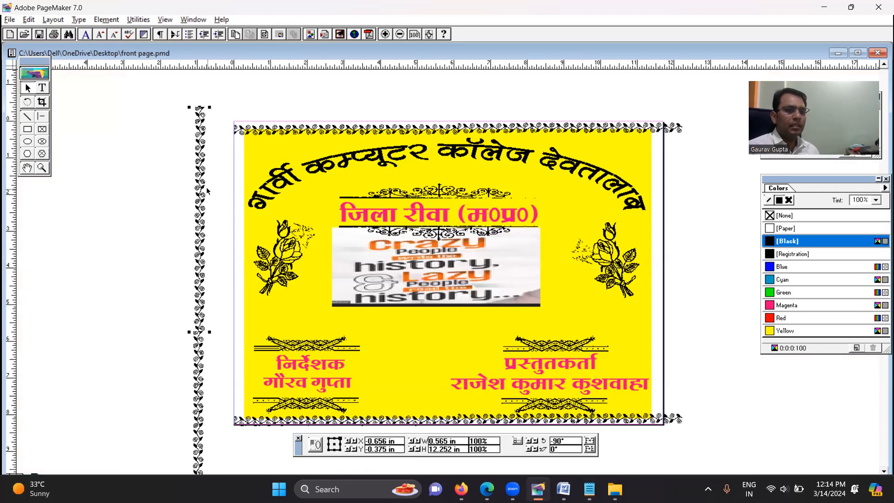
Place the vertical vine strip along the page's left edge at about X 0.43 in, Y 0.38 in
drag(199, 181, 240, 206)
key(Left)
key(Left)
key(Left)
key(Left)
key(Left)
key(Left)
key(Left)
key(Left)
key(Left)
key(Left)
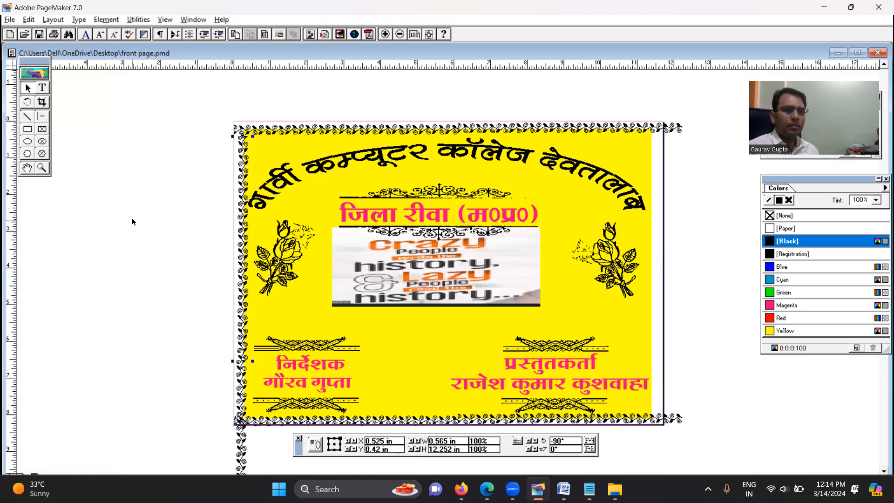
key(Left)
key(Left)
key(Left)
key(Left)
key(Up)
key(Up)
key(Up)
key(Up)
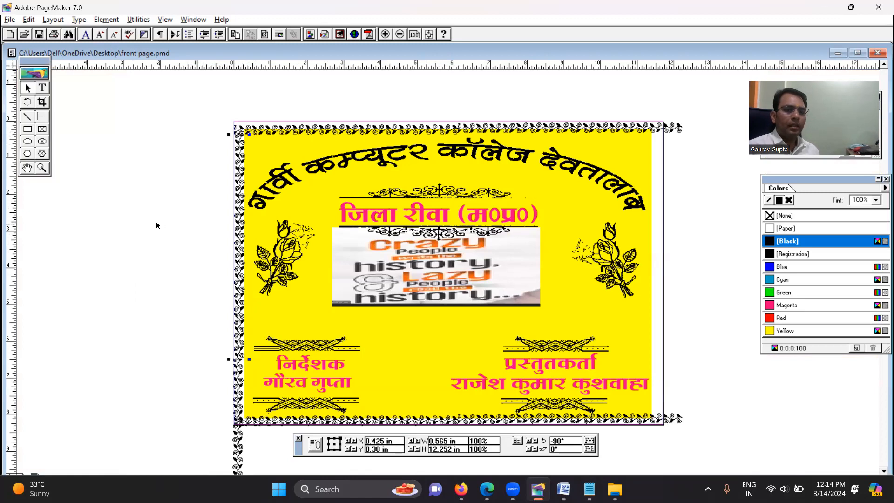
Duplicate the left vertical vine strip and place the copy along the page's right edge at about X 11.55 in
key(Right)
key(Right)
key(Right)
key(Right)
key(Right)
key(Right)
key(Right)
key(Right)
key(Right)
key(Down)
key(Down)
key(Down)
key(Down)
key(Down)
key(Down)
key(Down)
key(Down)
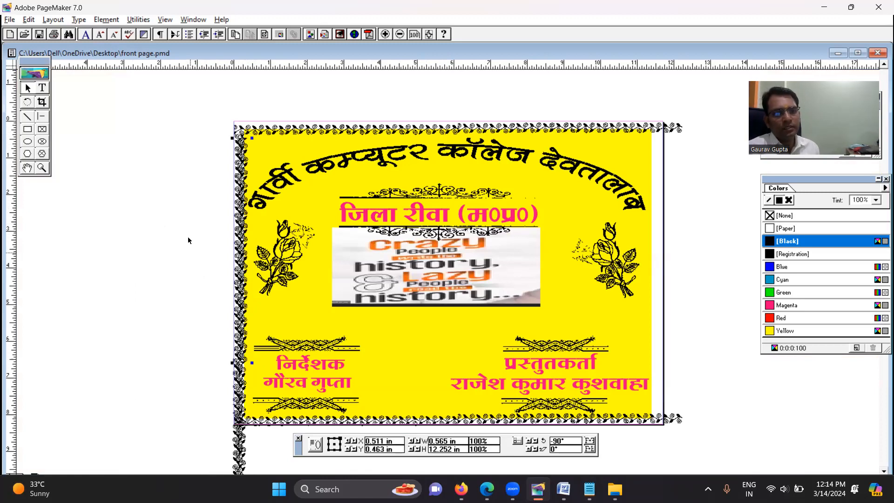
drag(241, 236, 655, 229)
click(76, 313)
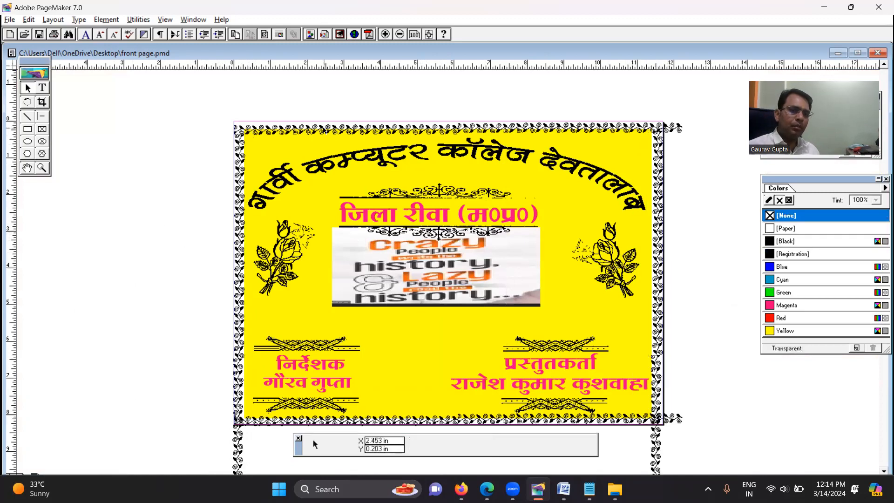
Nudge the top vine border up to Y -0.142 in, closer to the page's top edge
click(325, 131)
key(Up)
key(Up)
key(Up)
key(Up)
key(Up)
key(Up)
key(Up)
key(Up)
key(Up)
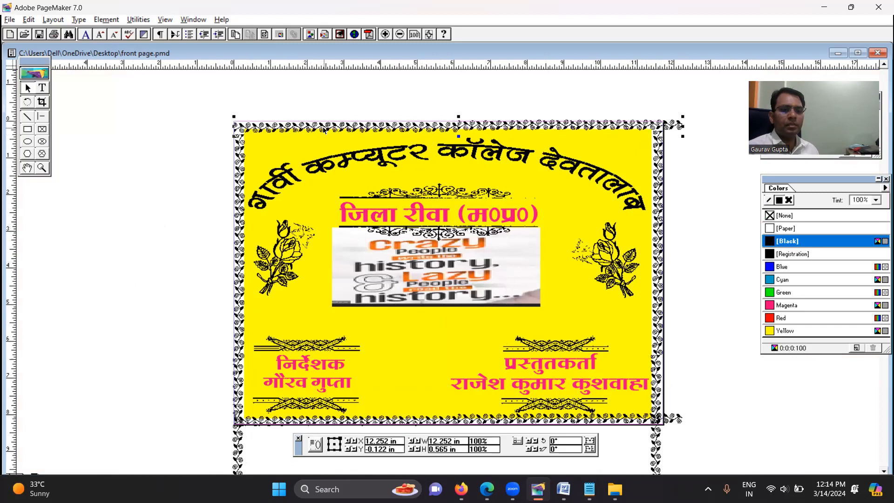
Nudge the left vertical vine strip up to Y 0.25 in so it meets the top border
click(241, 183)
key(Up)
key(Up)
key(Up)
key(Up)
key(Up)
key(Up)
key(Up)
key(Up)
key(Up)
key(Up)
key(Up)
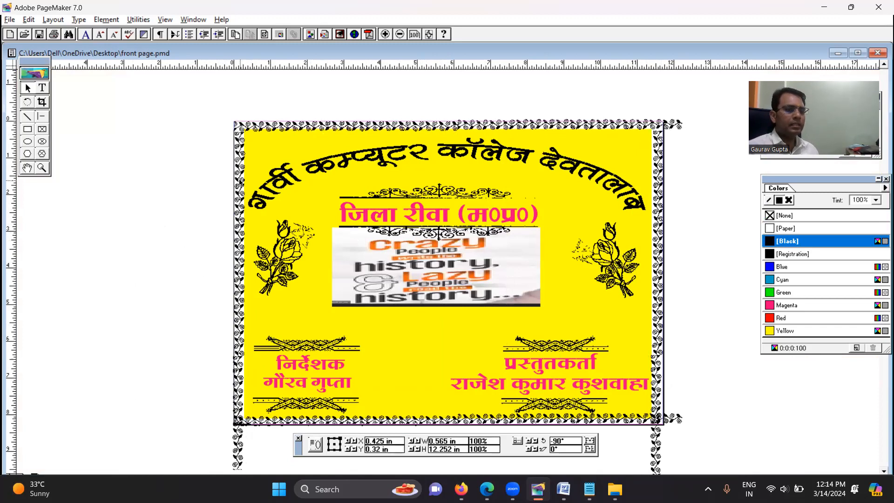
key(Up)
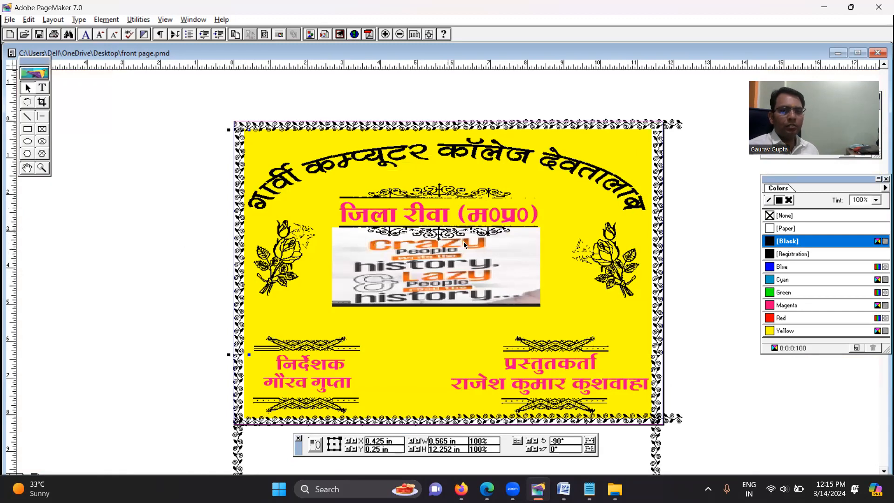
click(89, 294)
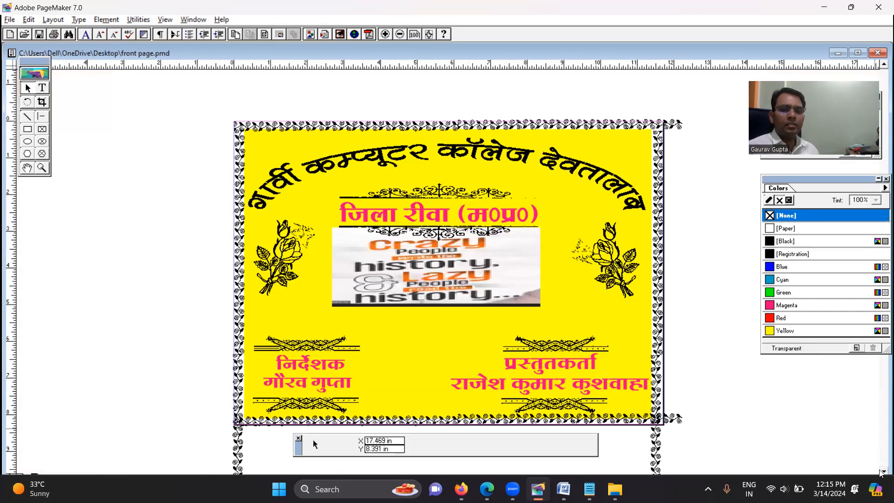
Shorten the bottom vine border from its right end to X 11.406 in so it ends at the right vertical strip
scroll(881, 472, down, 3)
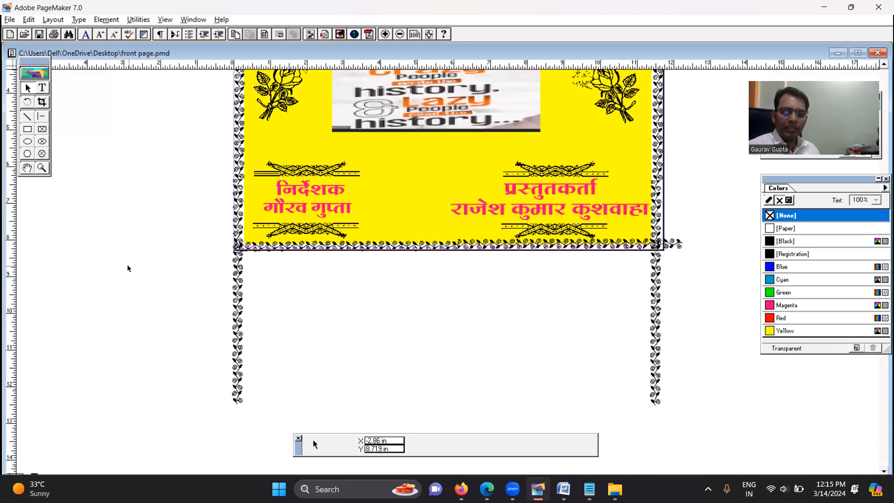
key(ctrl+0)
key(ctrl+minus)
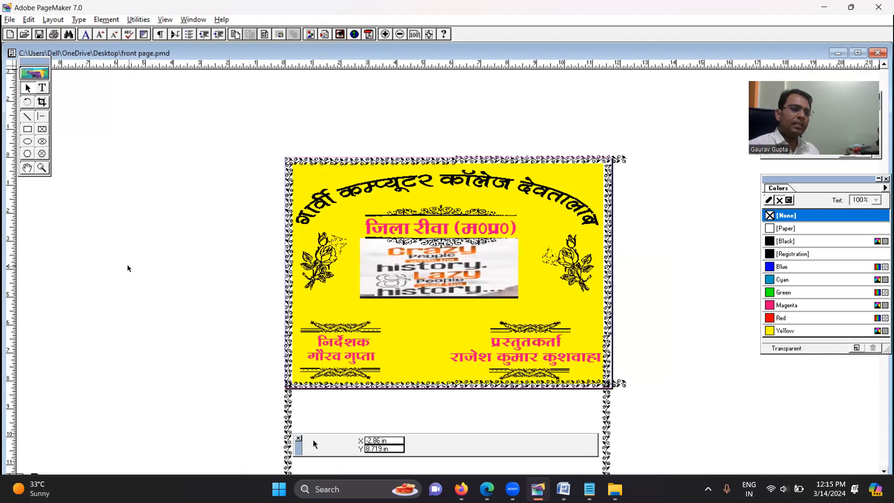
key(ctrl+minus)
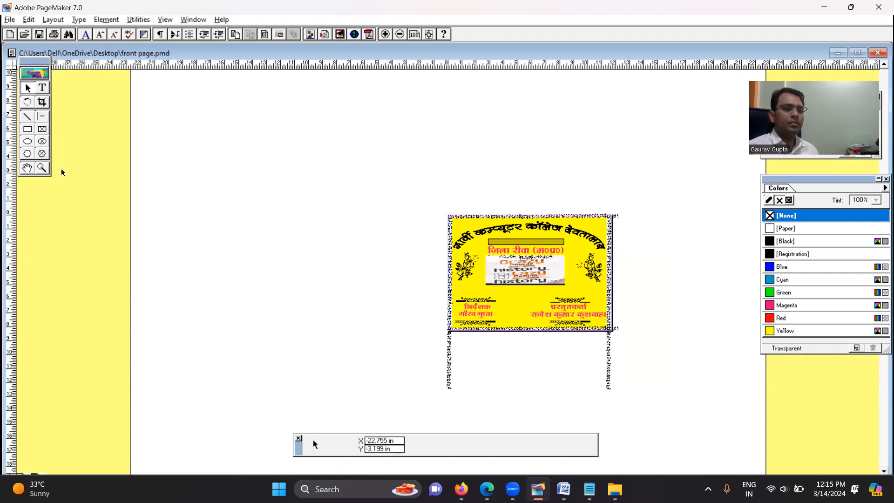
click(42, 167)
drag(430, 312, 664, 414)
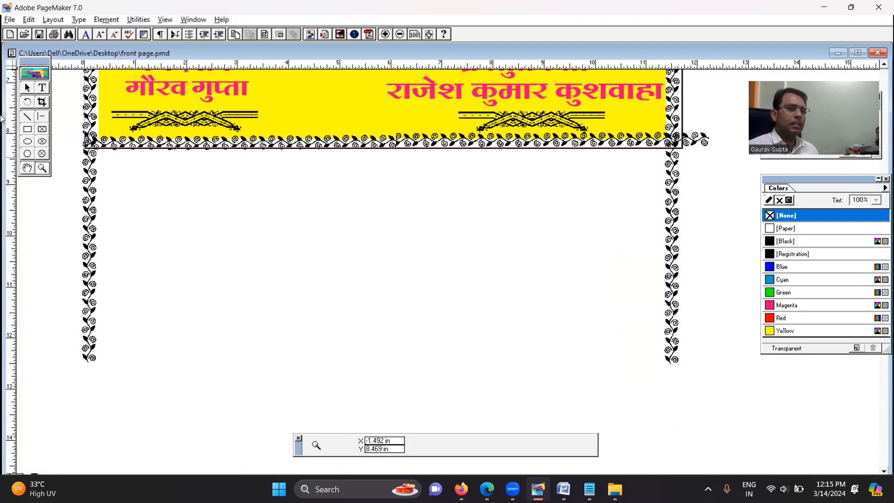
click(27, 87)
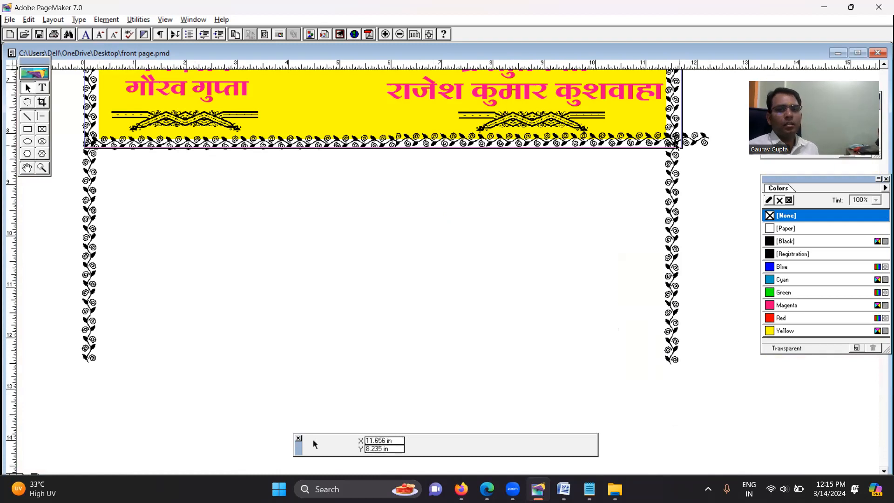
click(706, 142)
drag(706, 142, 665, 142)
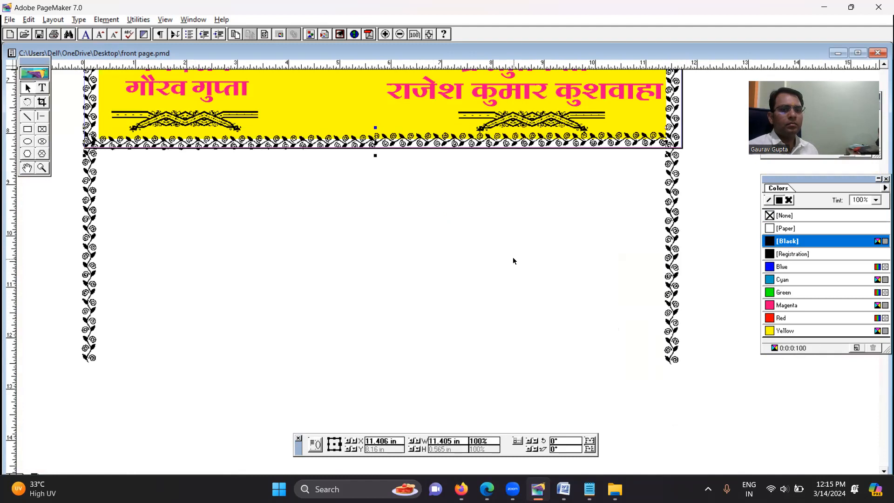
click(513, 259)
Shorten the bottom vine border from its left end so it starts at the inner edge of the left vertical strip
click(82, 144)
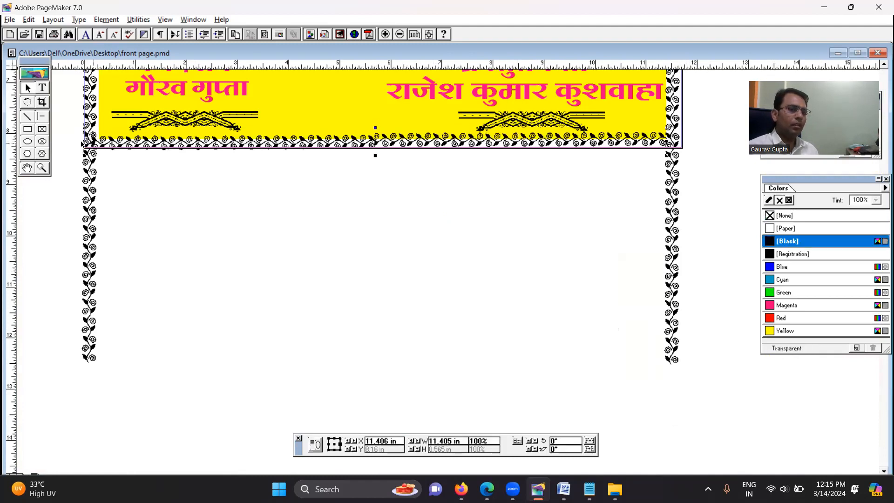
drag(86, 145, 98, 144)
click(297, 253)
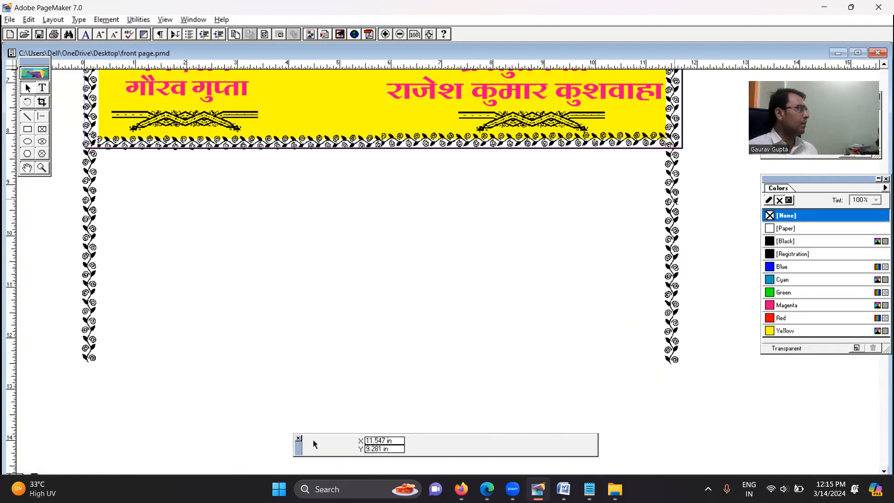
Shorten the right vertical vine strip from below so it ends at Y 8 in, just above the page's bottom edge
click(672, 234)
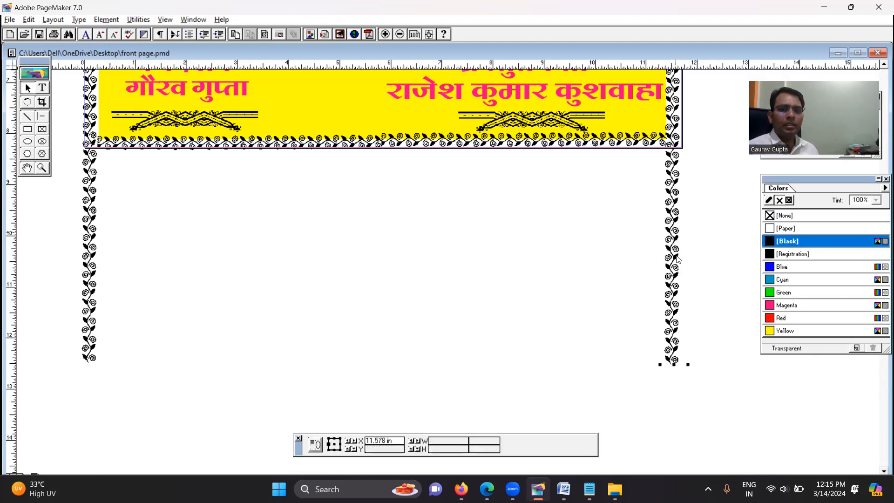
drag(675, 366, 673, 132)
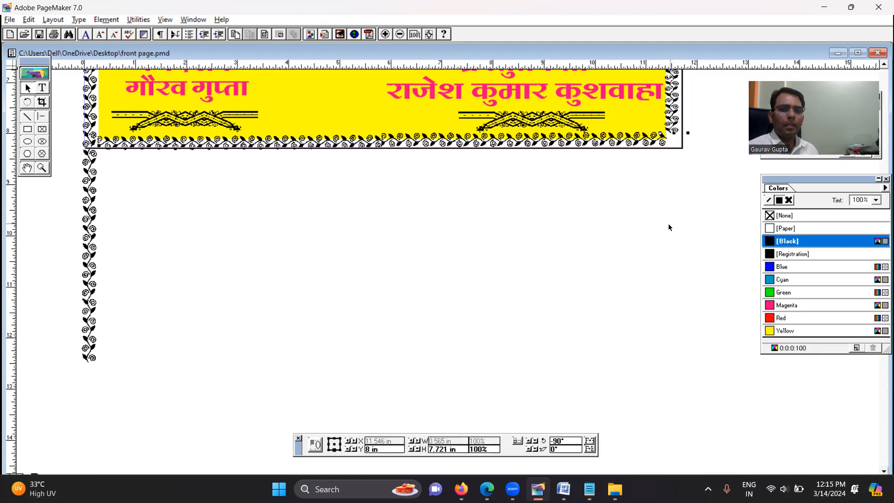
click(668, 223)
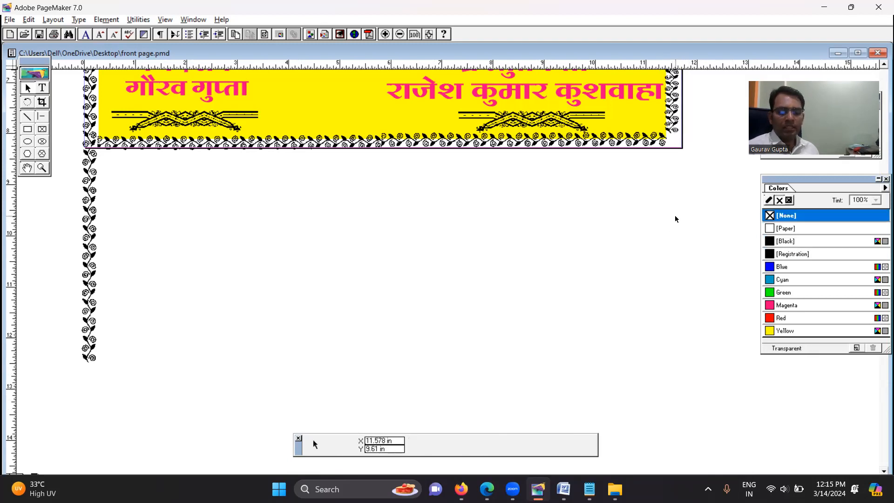
Cover the left strip's overhang below the page with a rectangle about 0.71 by 4.48 in, filled with [Paper]
scroll(676, 219, down, 1)
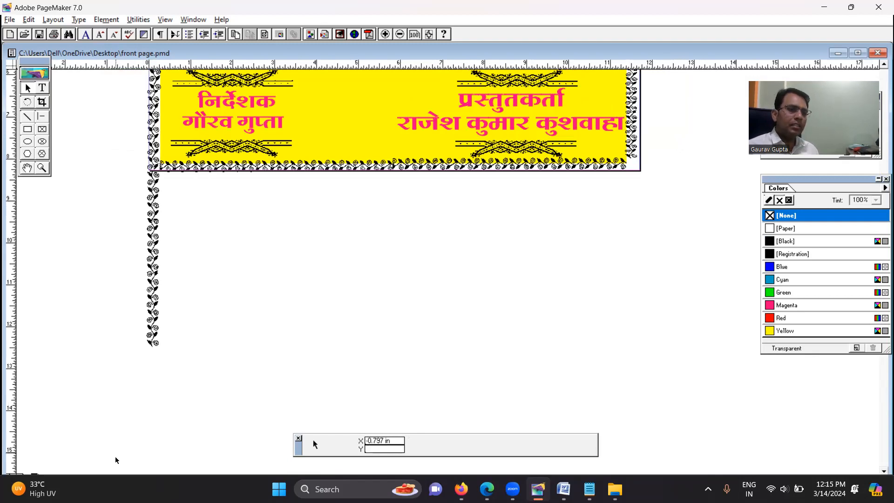
click(28, 130)
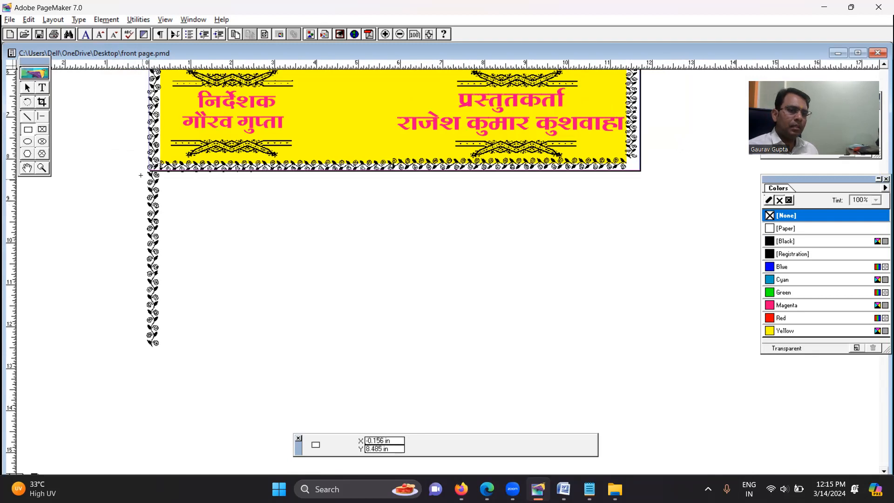
drag(172, 289, 171, 360)
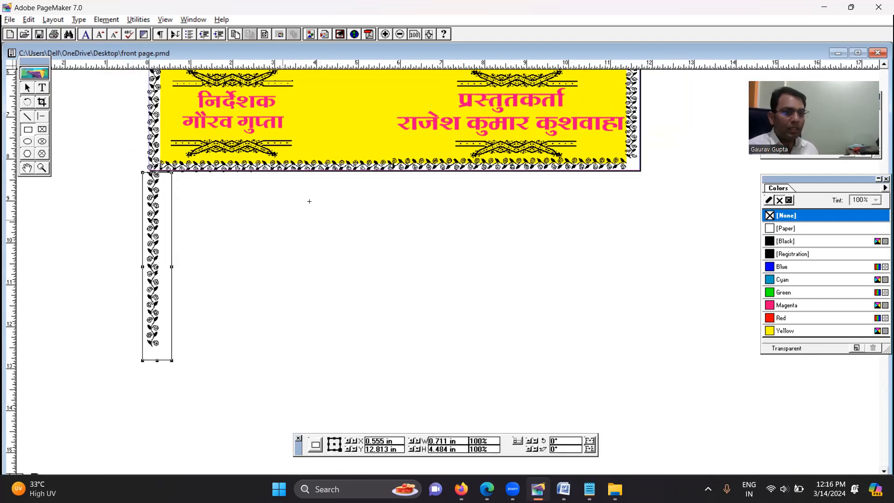
click(784, 228)
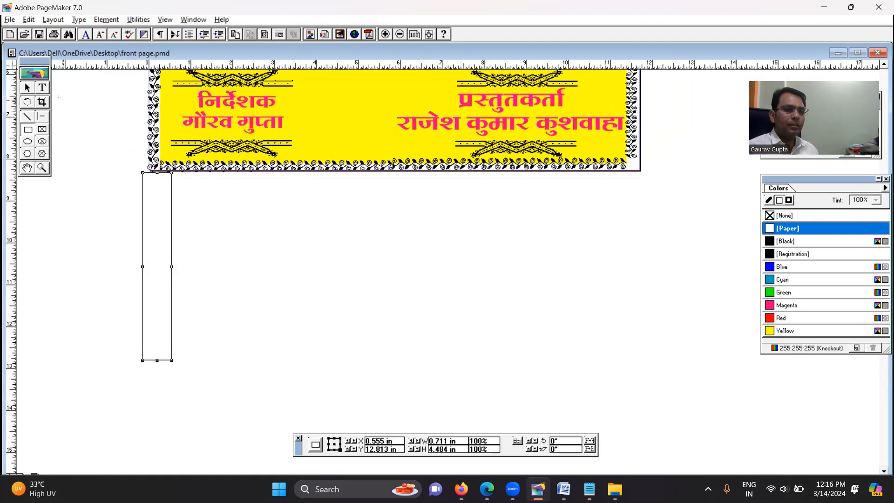
click(28, 88)
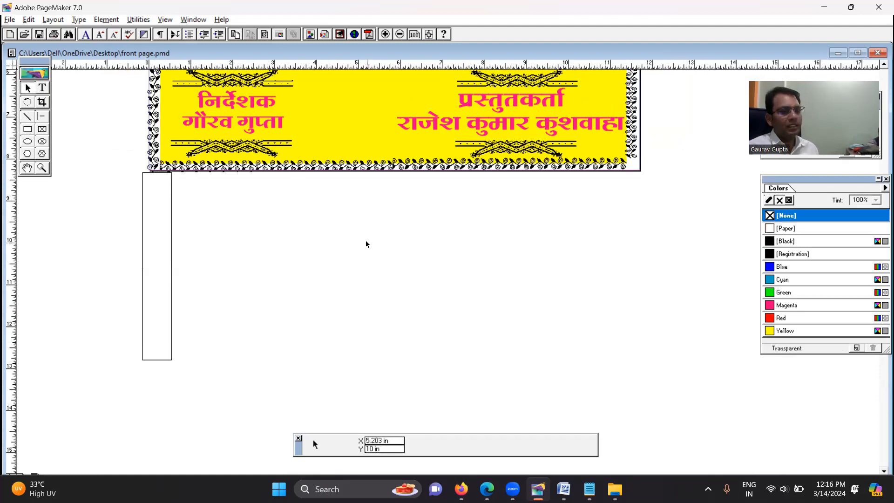
Apply the [Paper] colour to both the fill and the outline of the cover rectangle below the page
key(ctrl+a)
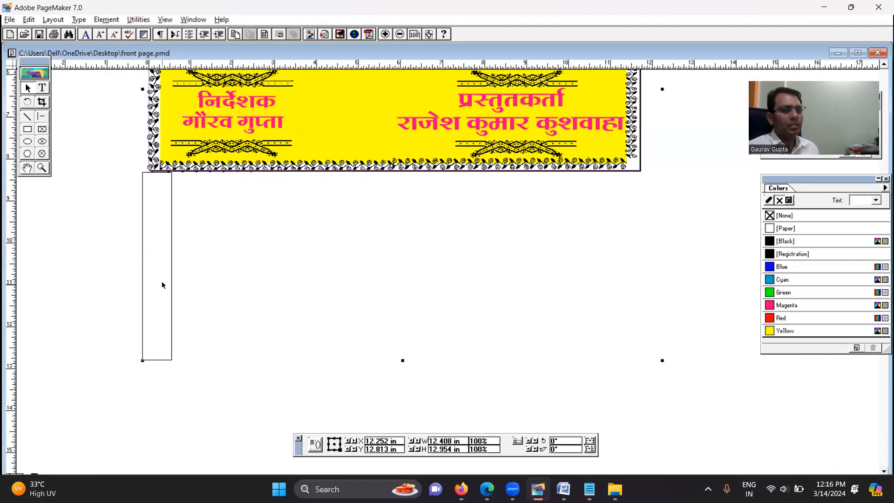
click(171, 311)
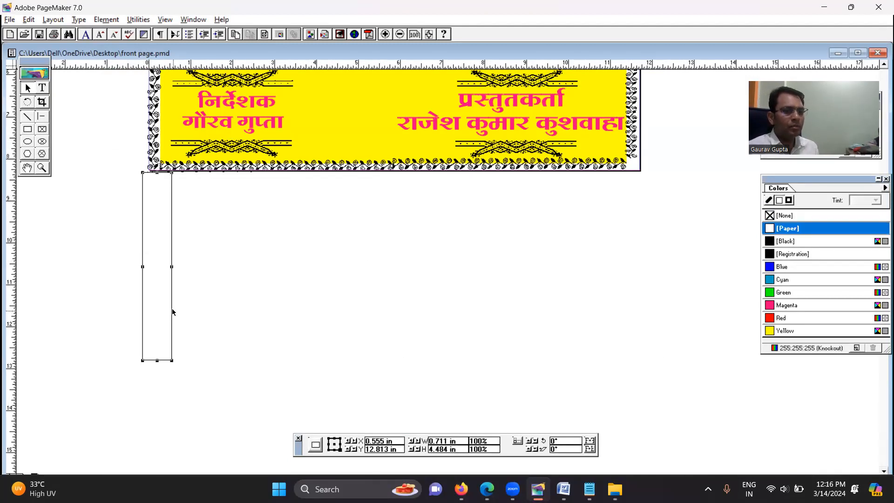
click(794, 226)
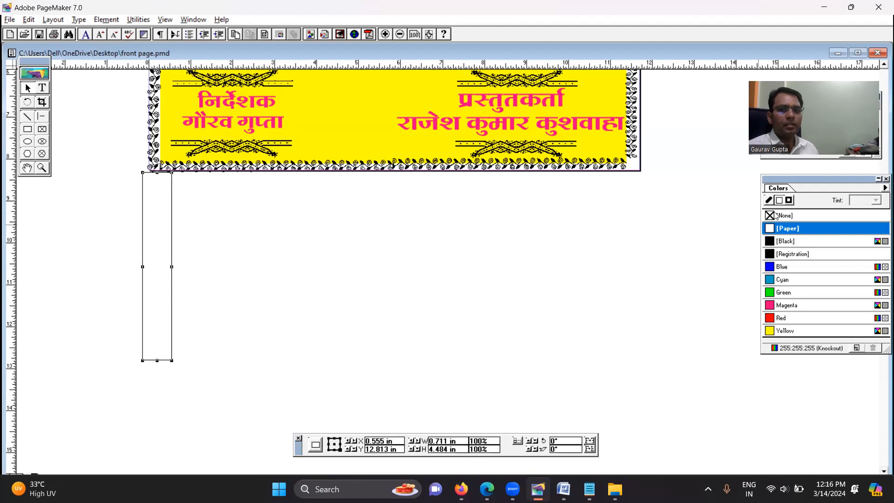
click(790, 200)
click(794, 228)
click(314, 272)
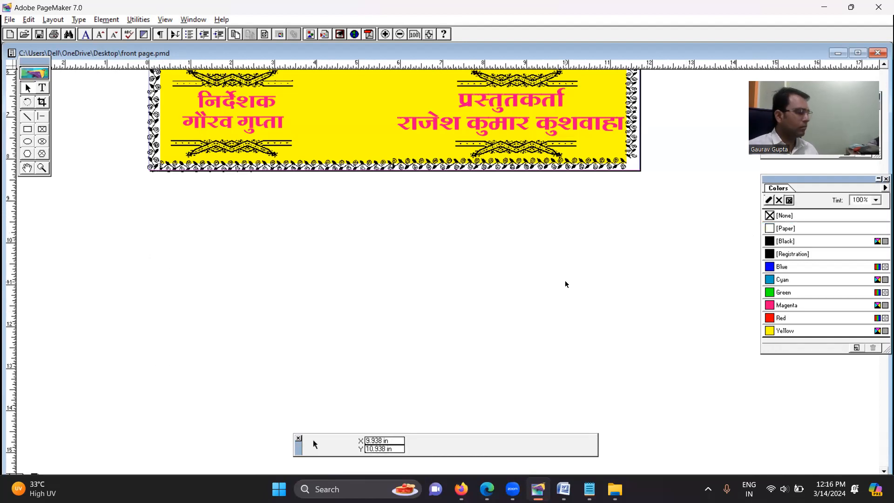
key(ctrl+0)
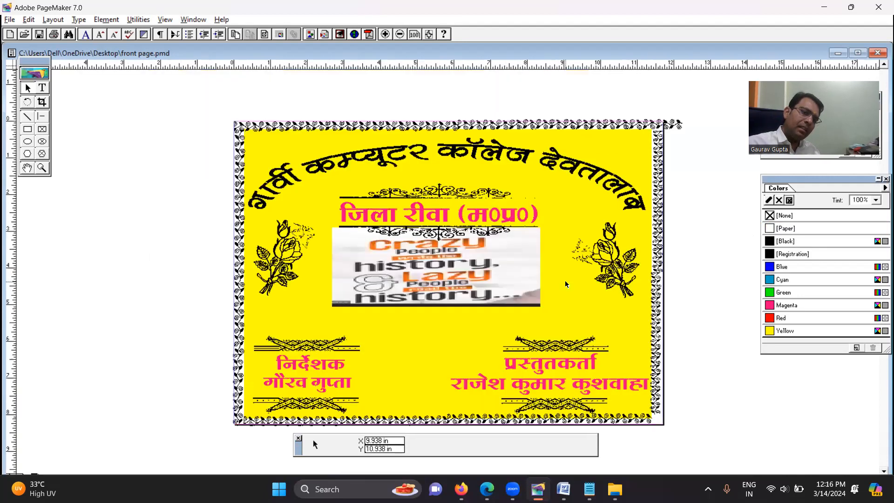
key(ctrl+minus)
key(ctrl+minus)
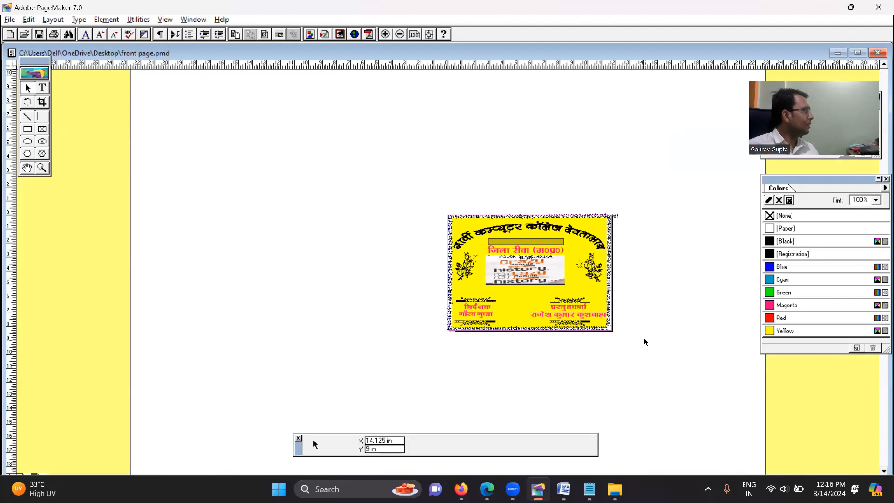
drag(401, 178, 693, 415)
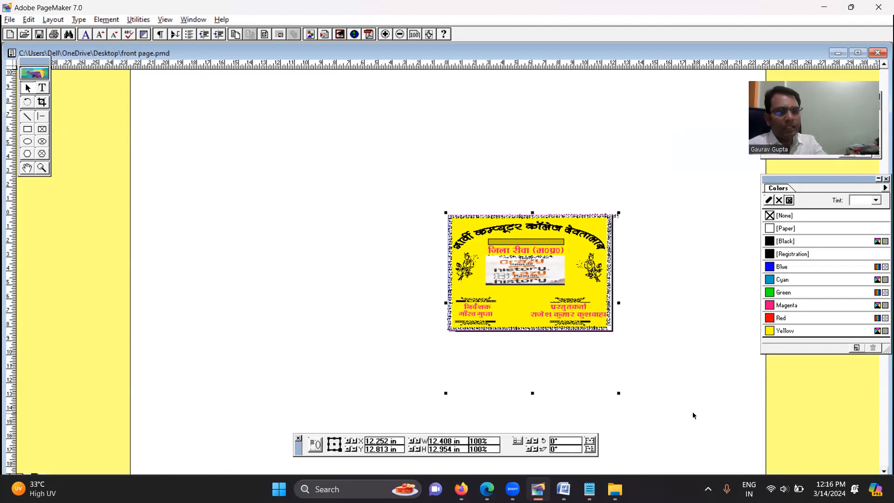
click(401, 291)
key(ctrl+0)
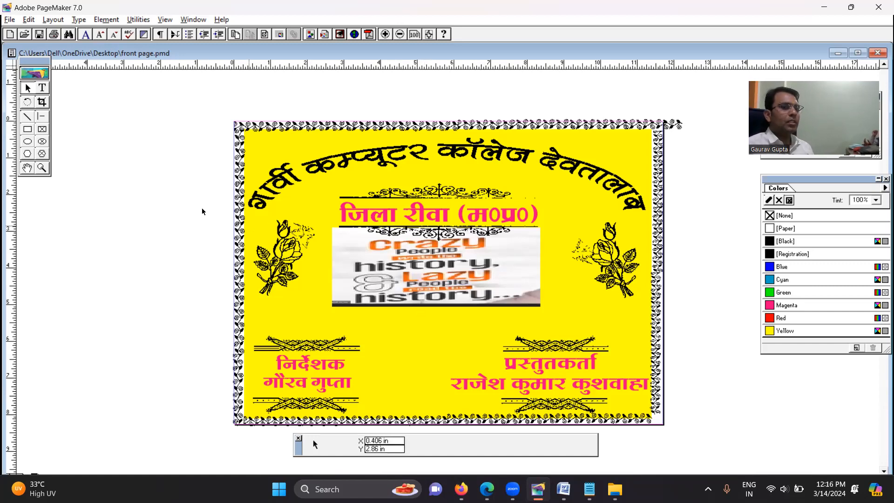
Maximize the front page.pmd document window and open the Snipping Tool
double_click(151, 51)
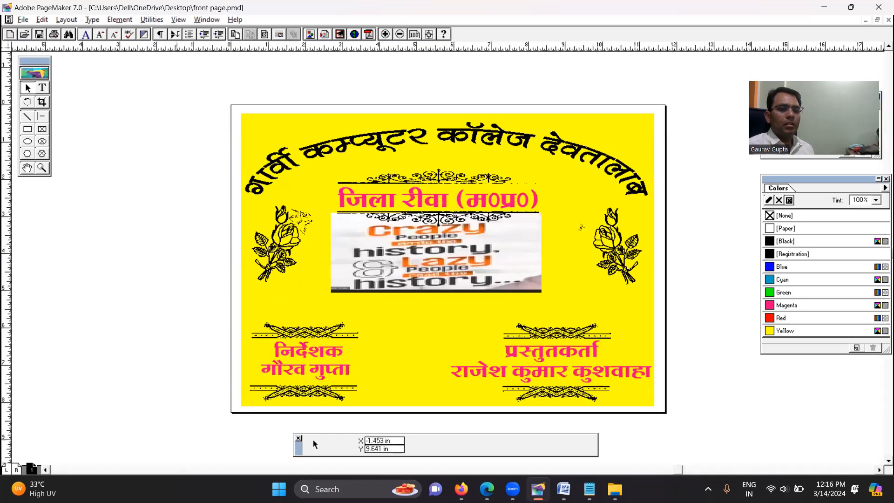
click(342, 487)
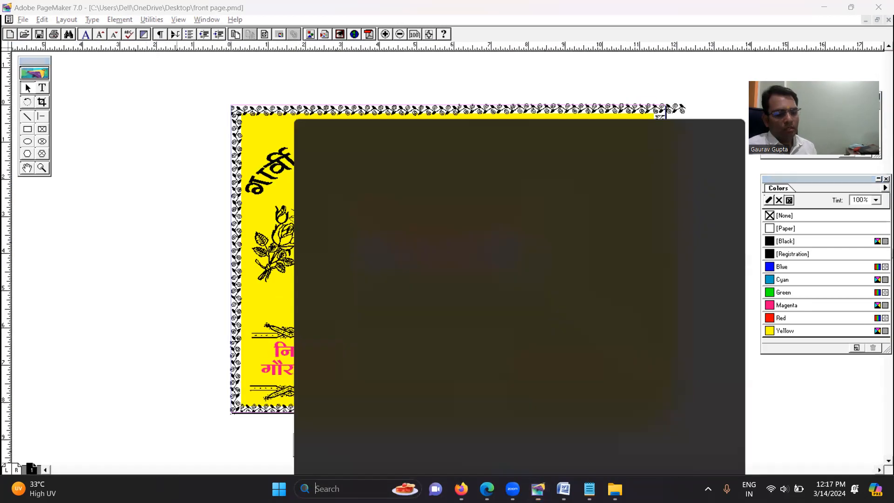
text(snni)
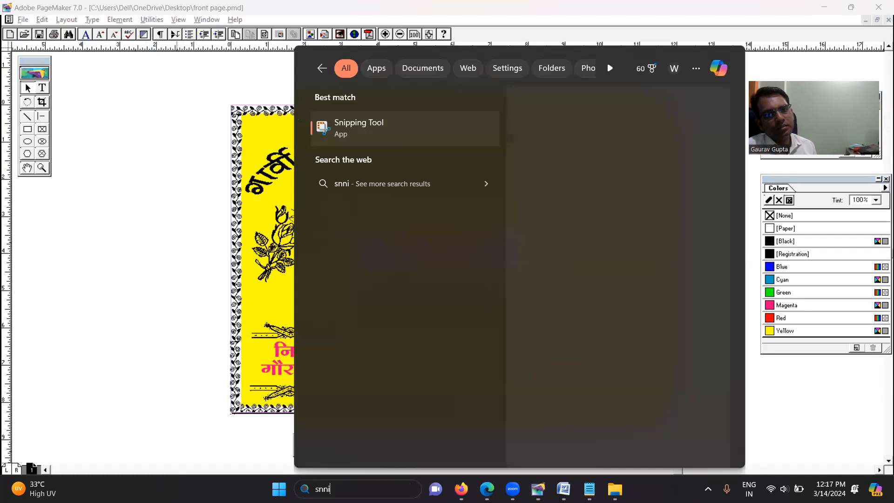
click(364, 128)
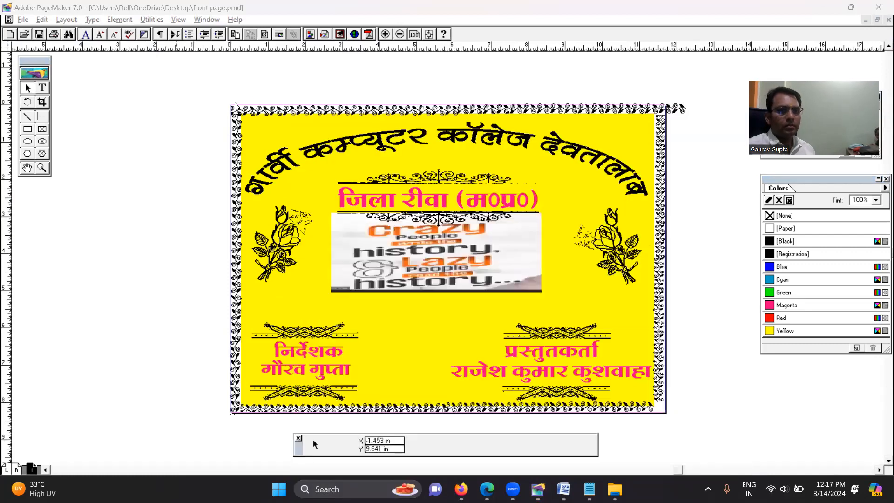